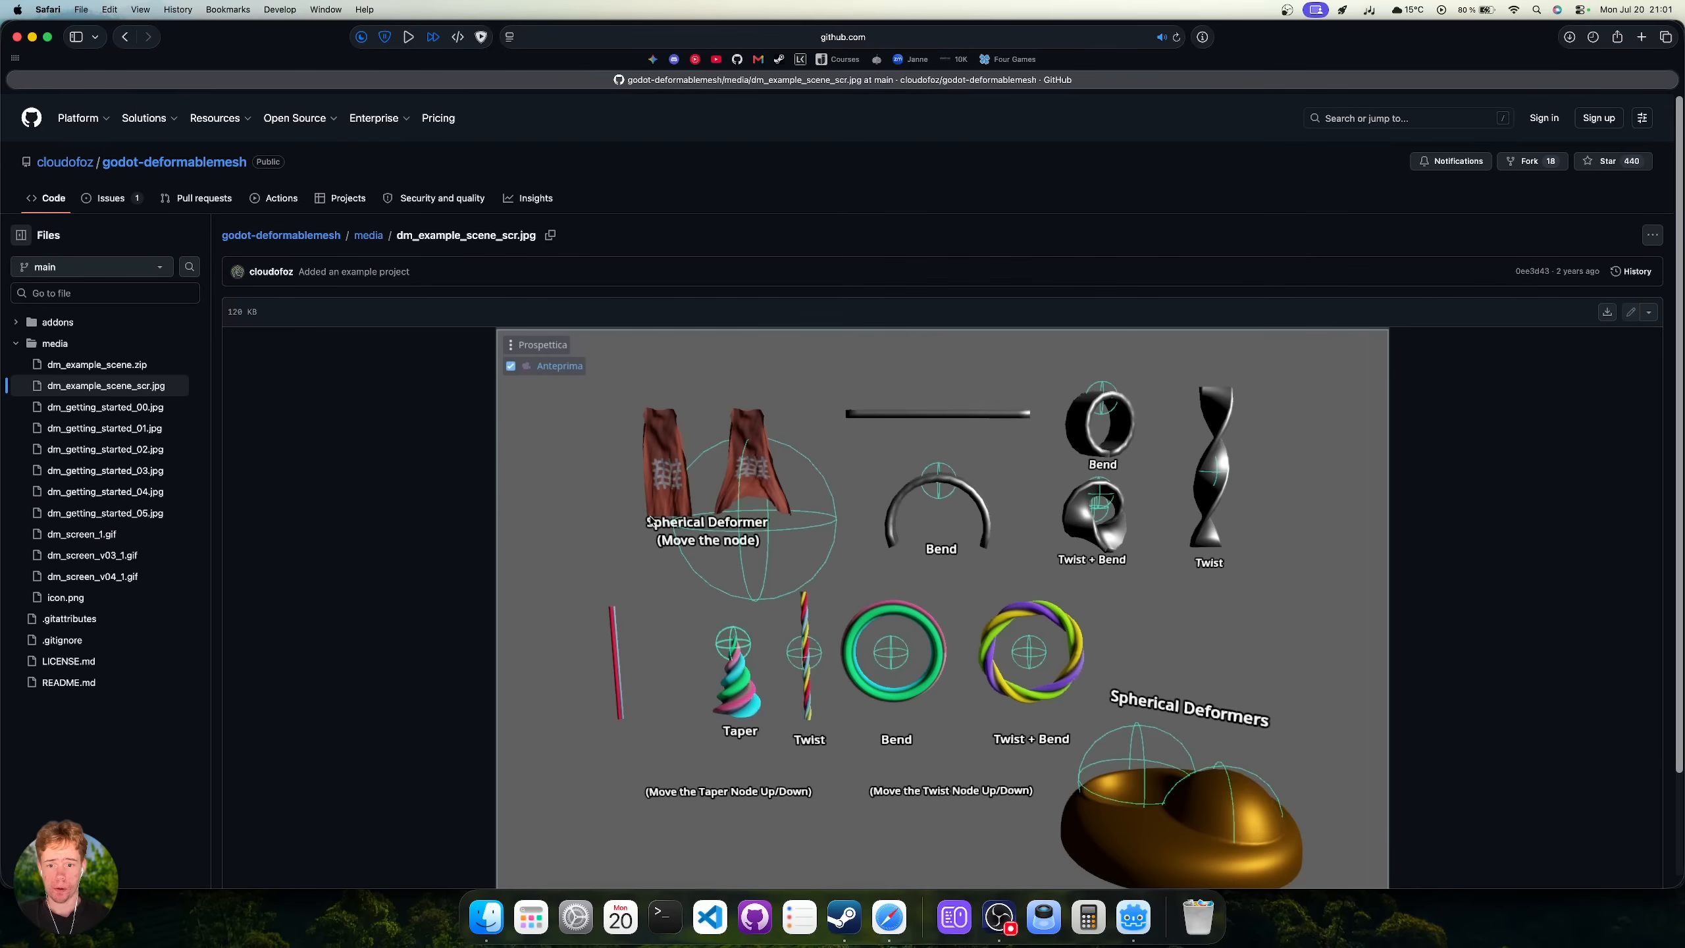
Scroll through the dm_example_scene_scr.jpg screenshot showing Bend, Twist, Taper and Spherical deformer examples.
{"action": "scroll", "coordinate": [995, 332], "scroll_direction": "down", "scroll_amount": 2}
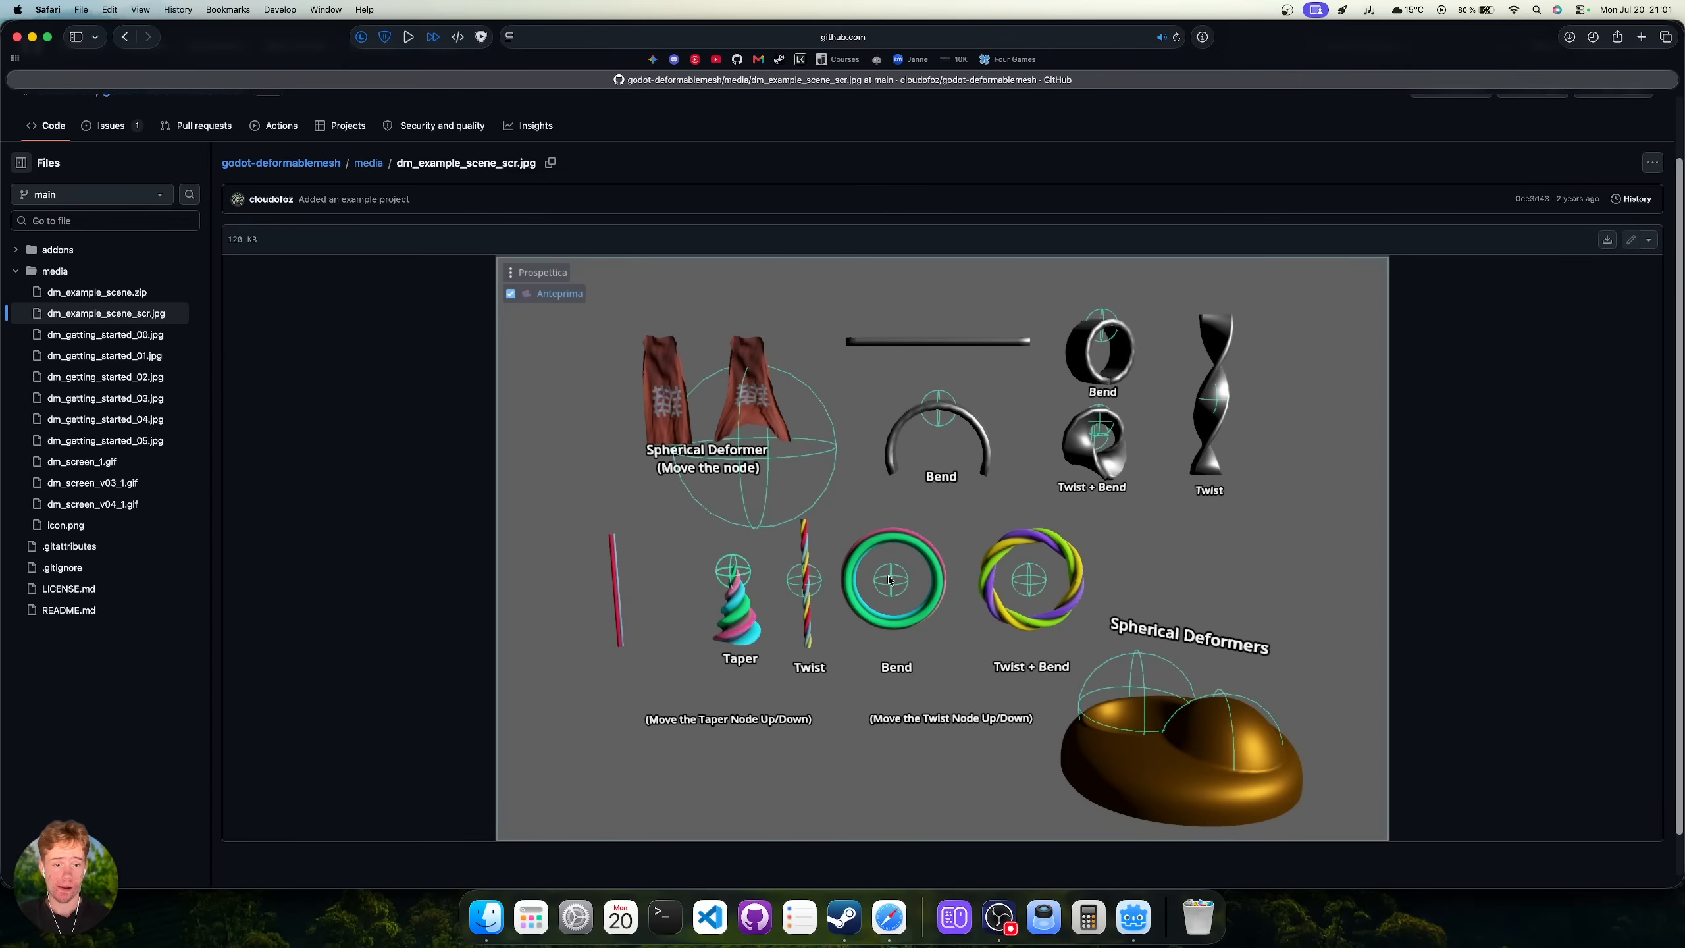
{"action": "scroll", "coordinate": [789, 586], "scroll_direction": "up", "scroll_amount": 3}
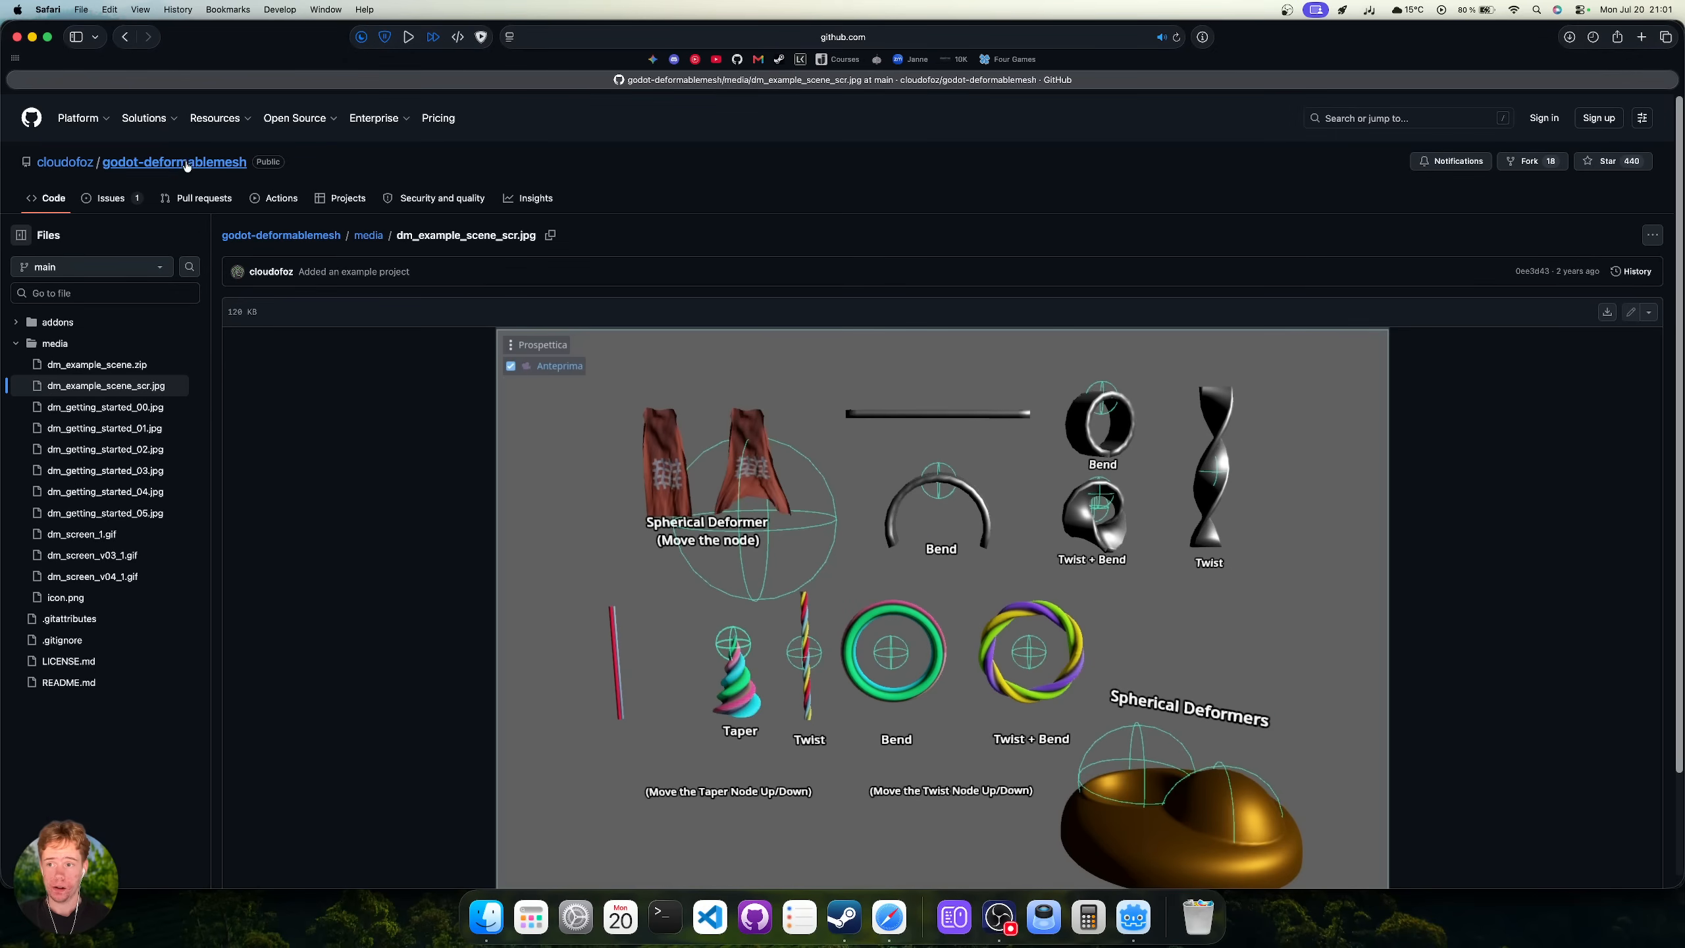
Download the v0.30 Source code (zip) from the godot-deformablemesh Releases page.
{"action": "left_click", "coordinate": [246, 167]}
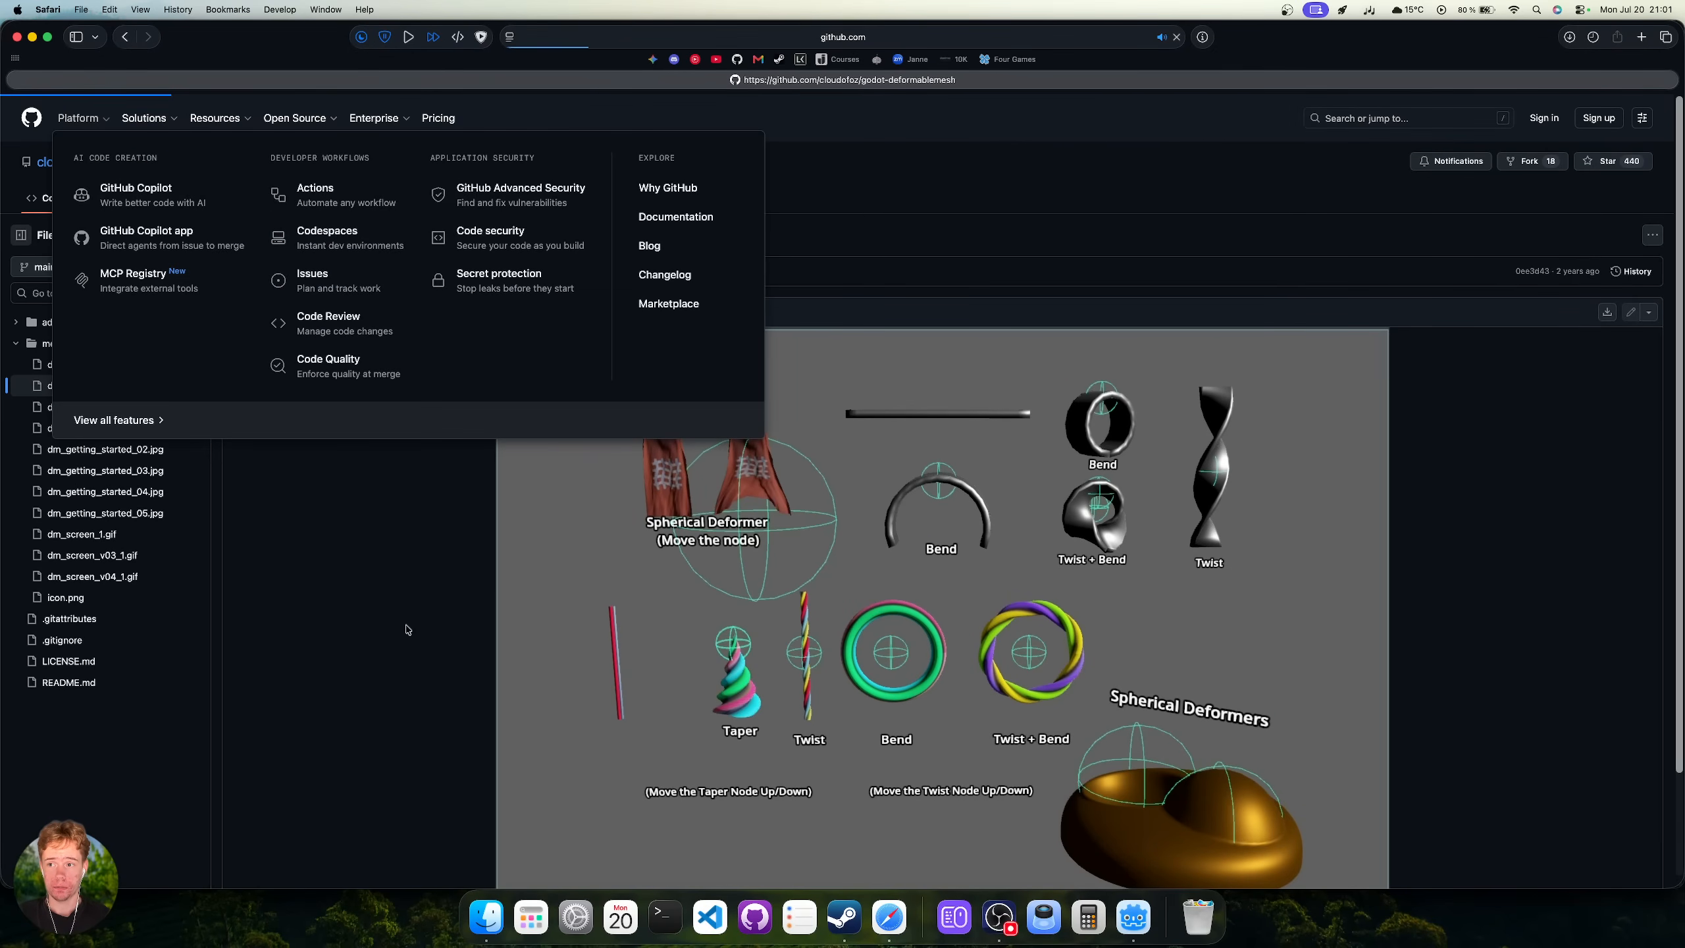
{"action": "scroll", "coordinate": [1068, 378], "scroll_direction": "down", "scroll_amount": 5}
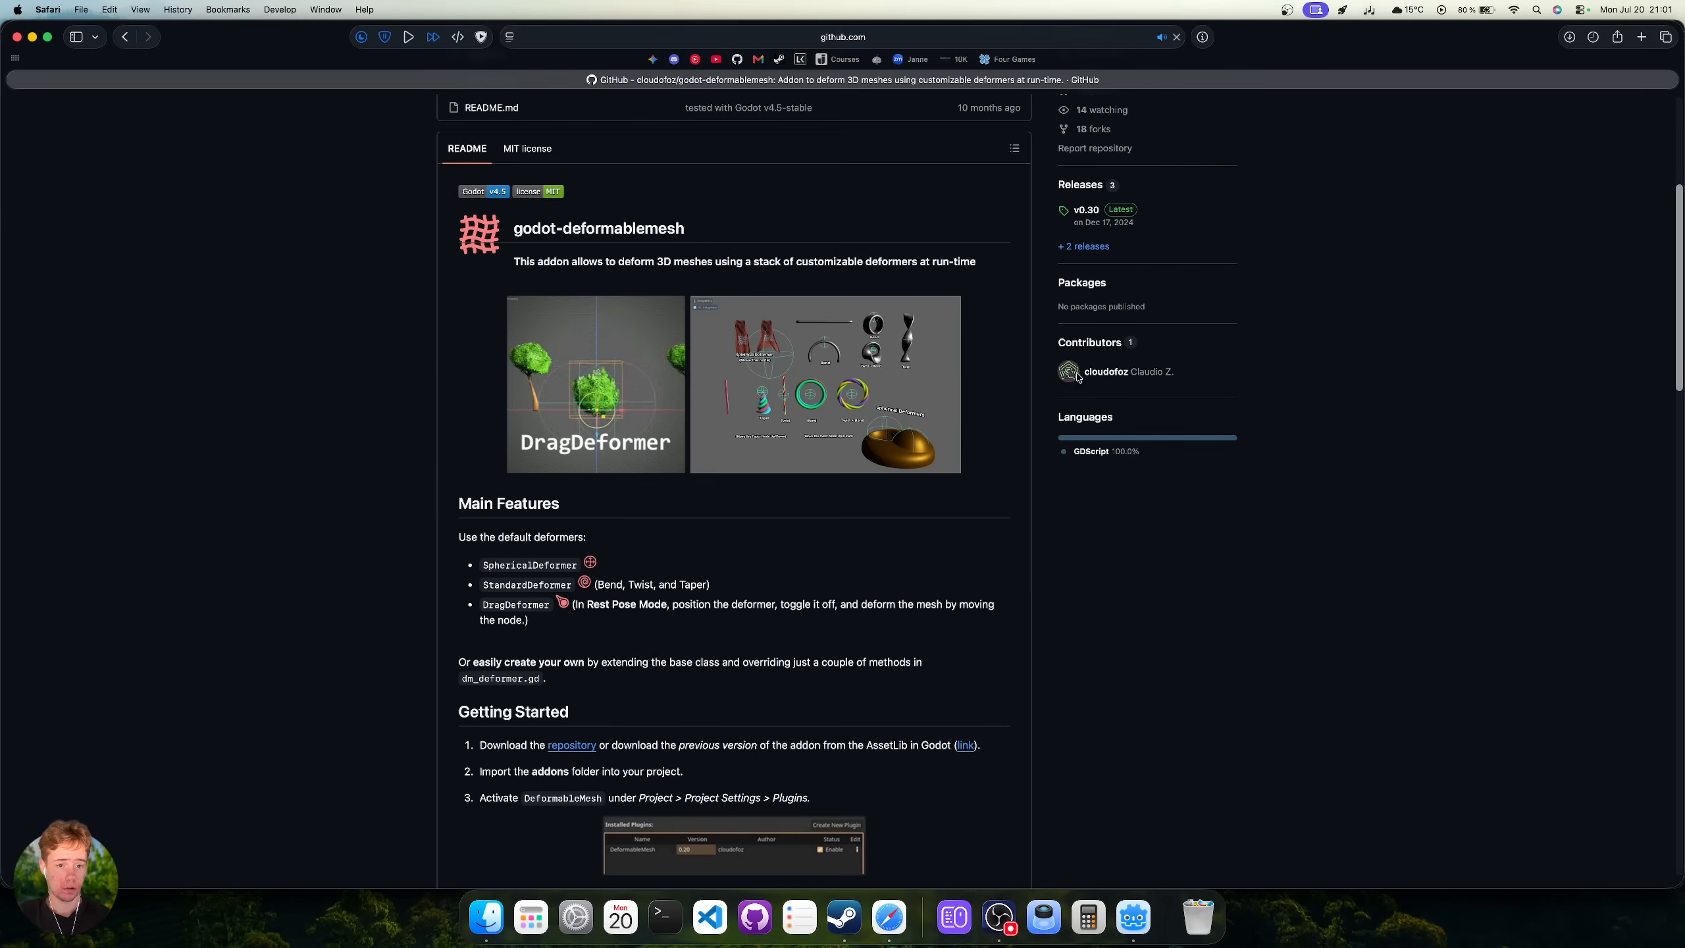
{"action": "scroll", "coordinate": [1078, 377], "scroll_direction": "up", "scroll_amount": 5}
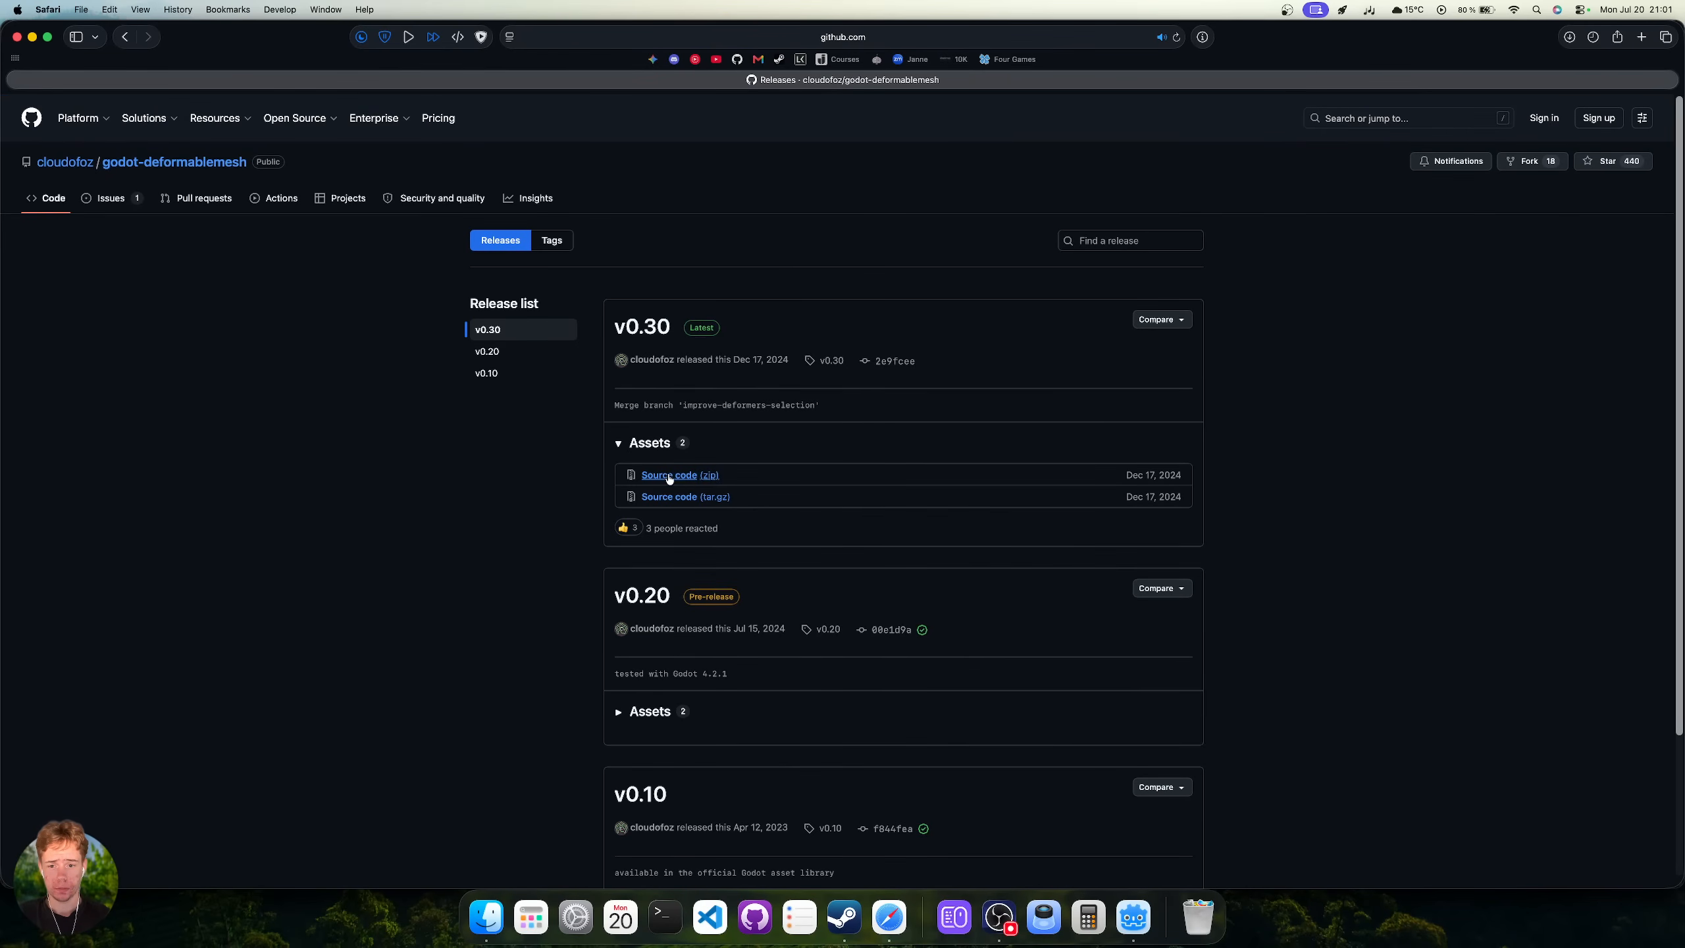
{"action": "left_click", "coordinate": [669, 475]}
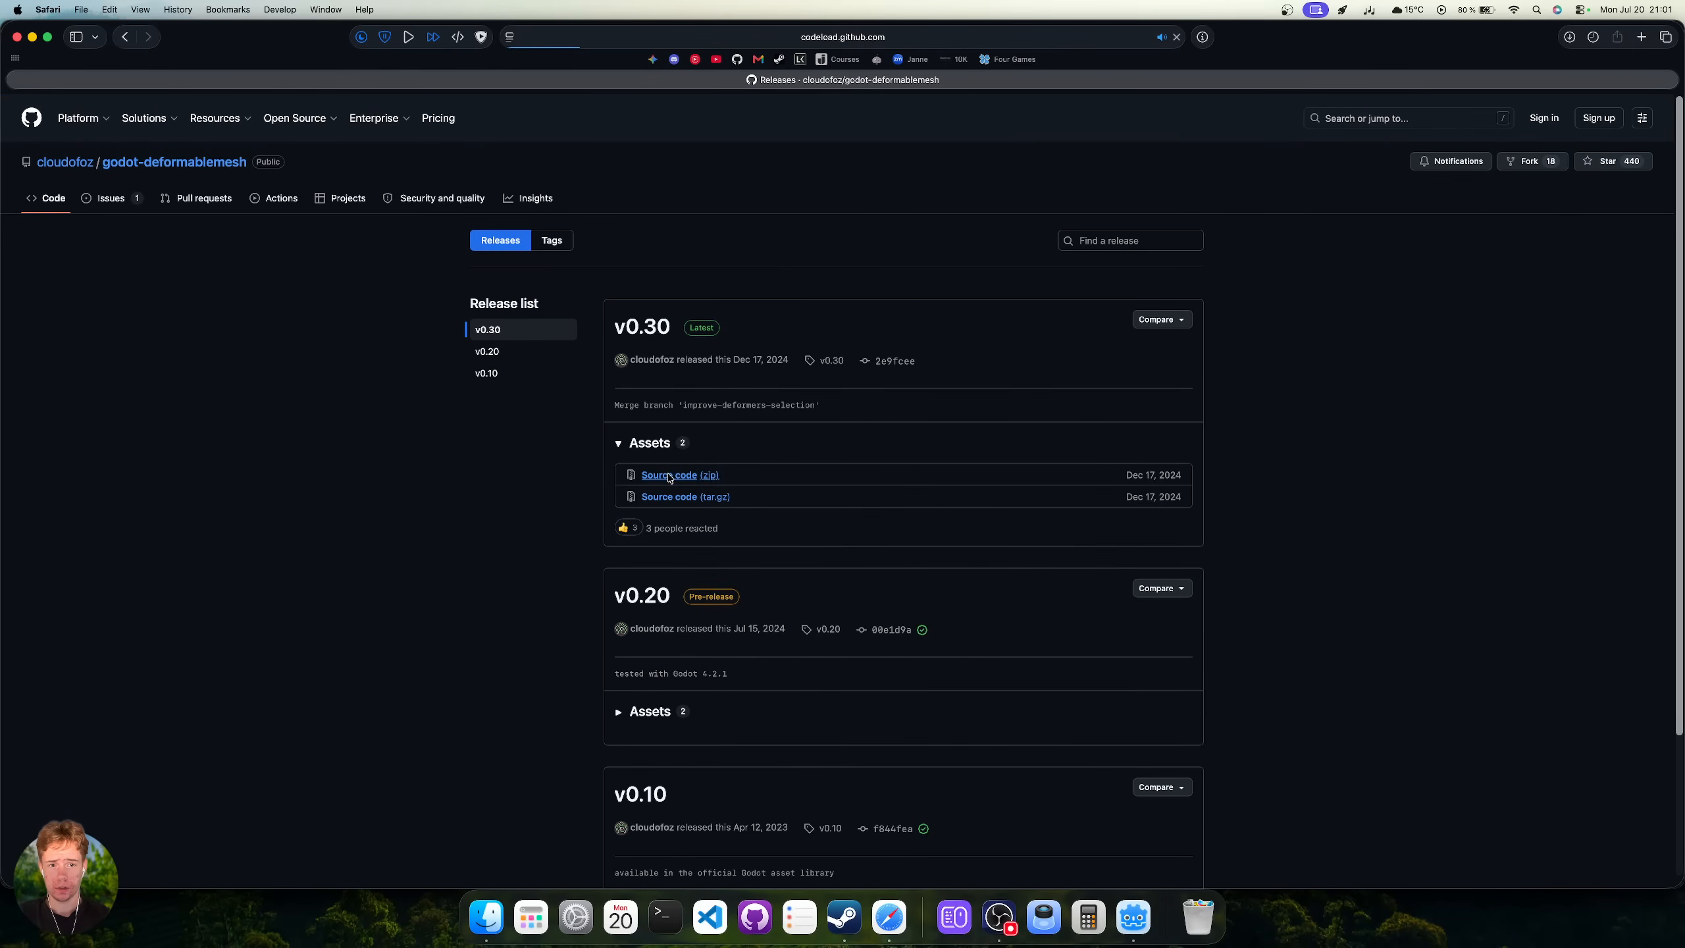
{"action": "left_click", "coordinate": [1133, 913]}
Copy the addons folder from the downloaded godot-deformablemesh-0.30 into the project's res:// folder.
{"action": "left_click", "coordinate": [494, 910]}
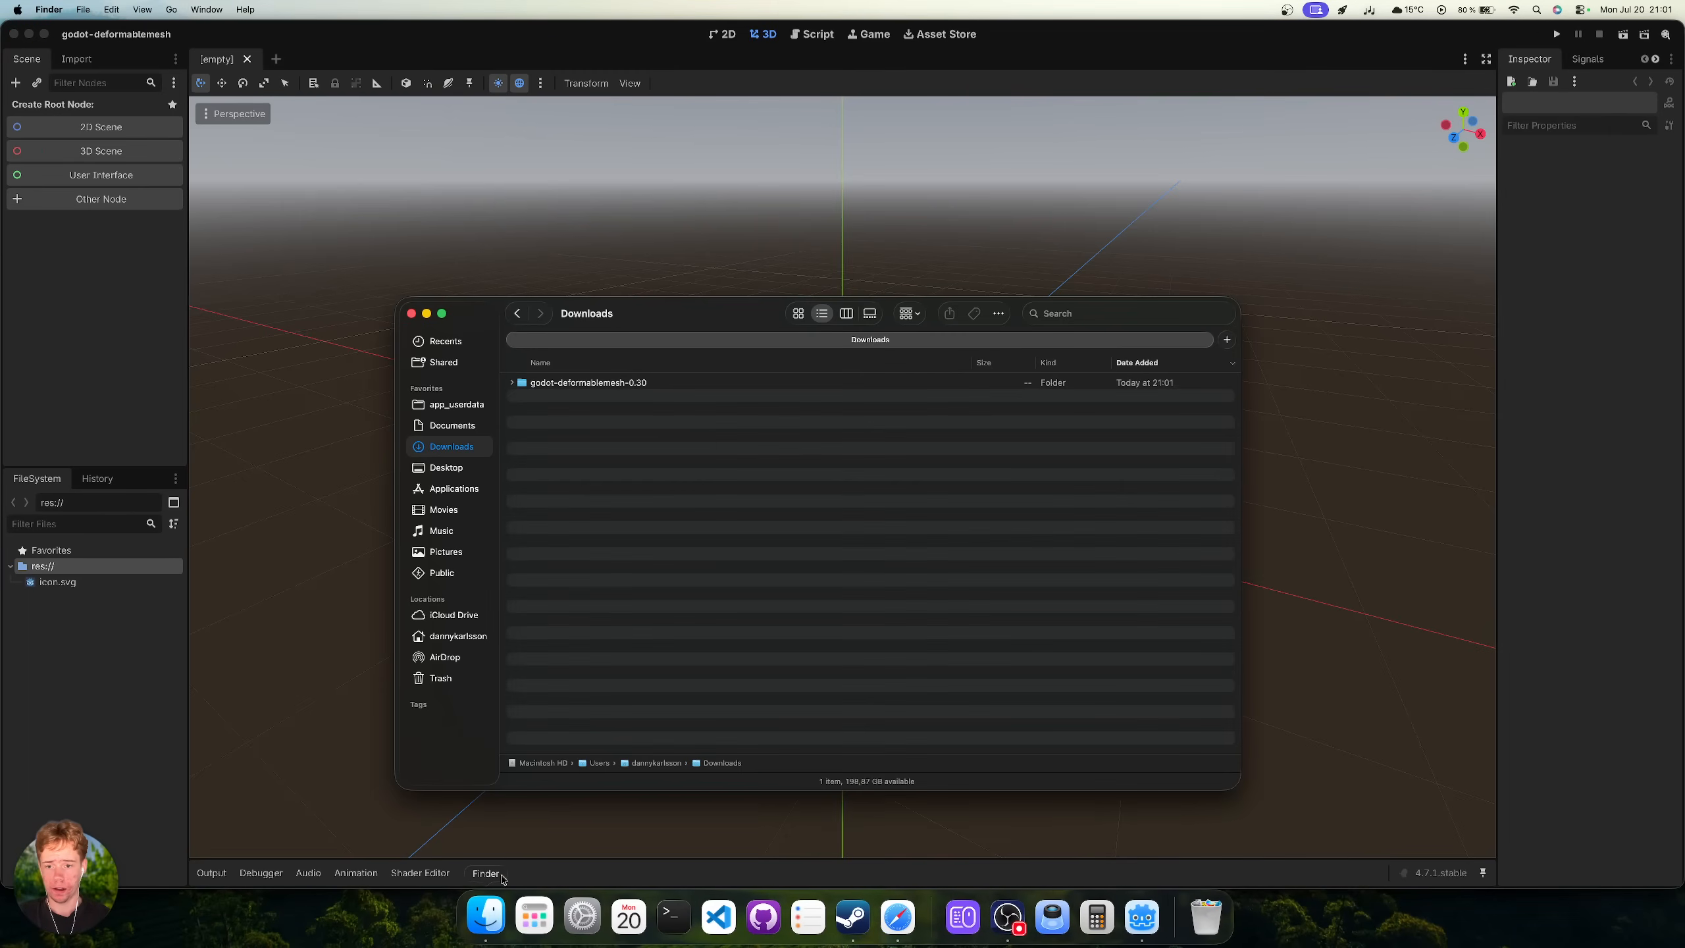
{"action": "left_click", "coordinate": [510, 383]}
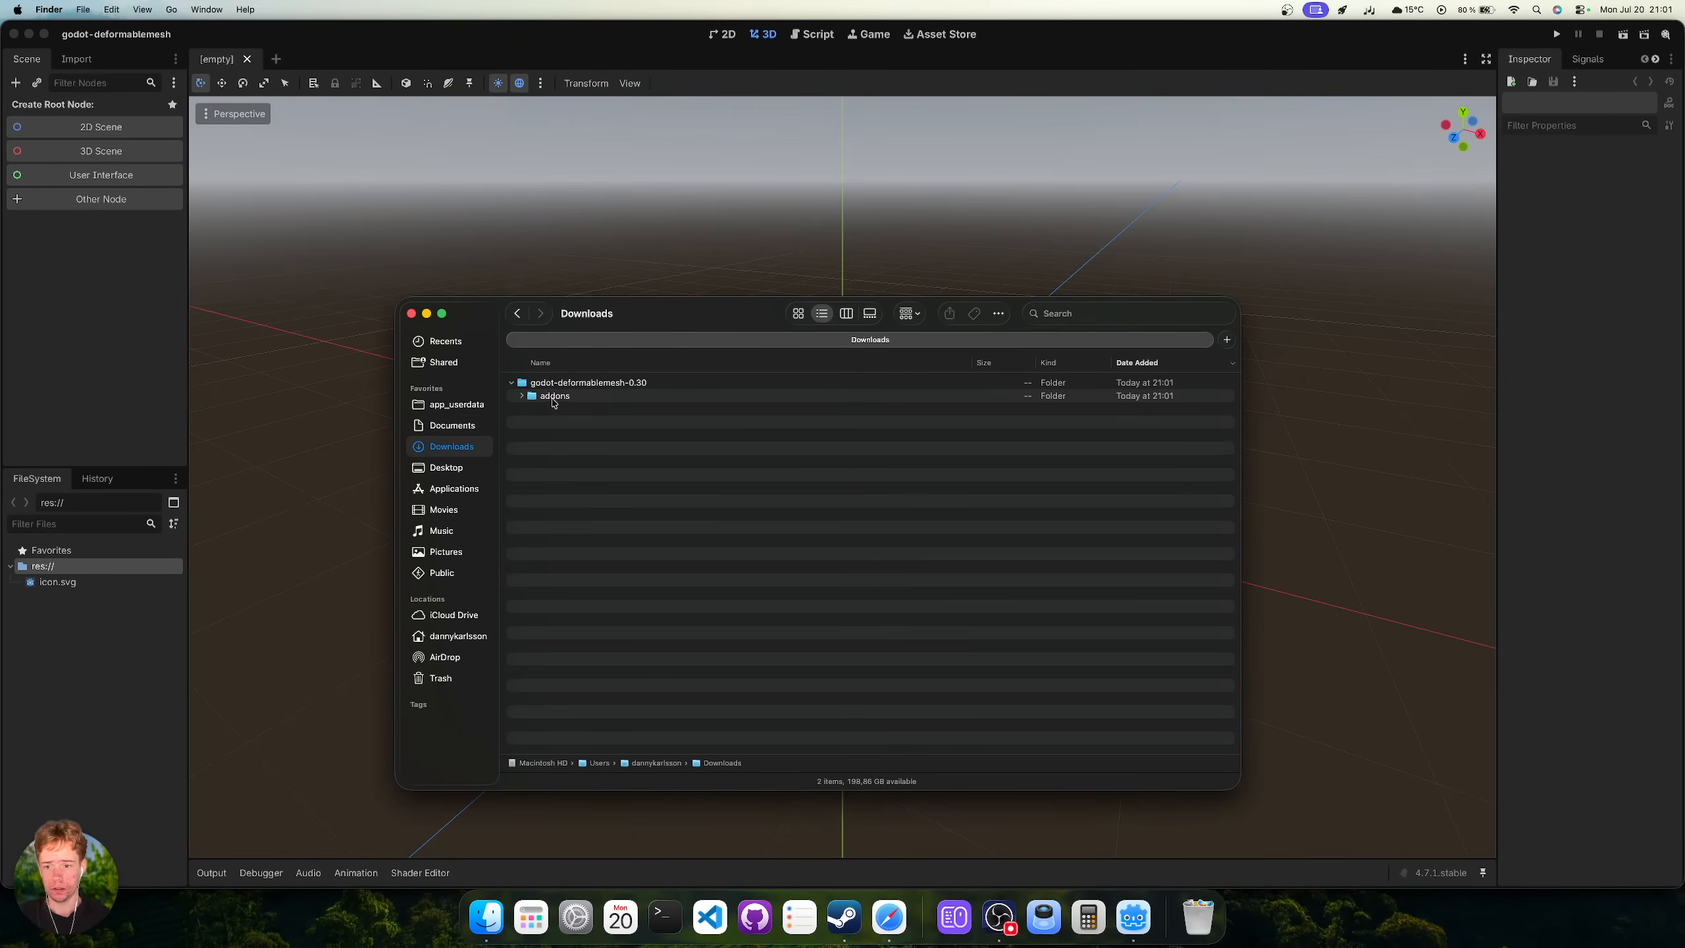
{"action": "left_click", "coordinate": [584, 398]}
{"action": "left_click_drag", "start_coordinate": [555, 402], "coordinate": [112, 648]}
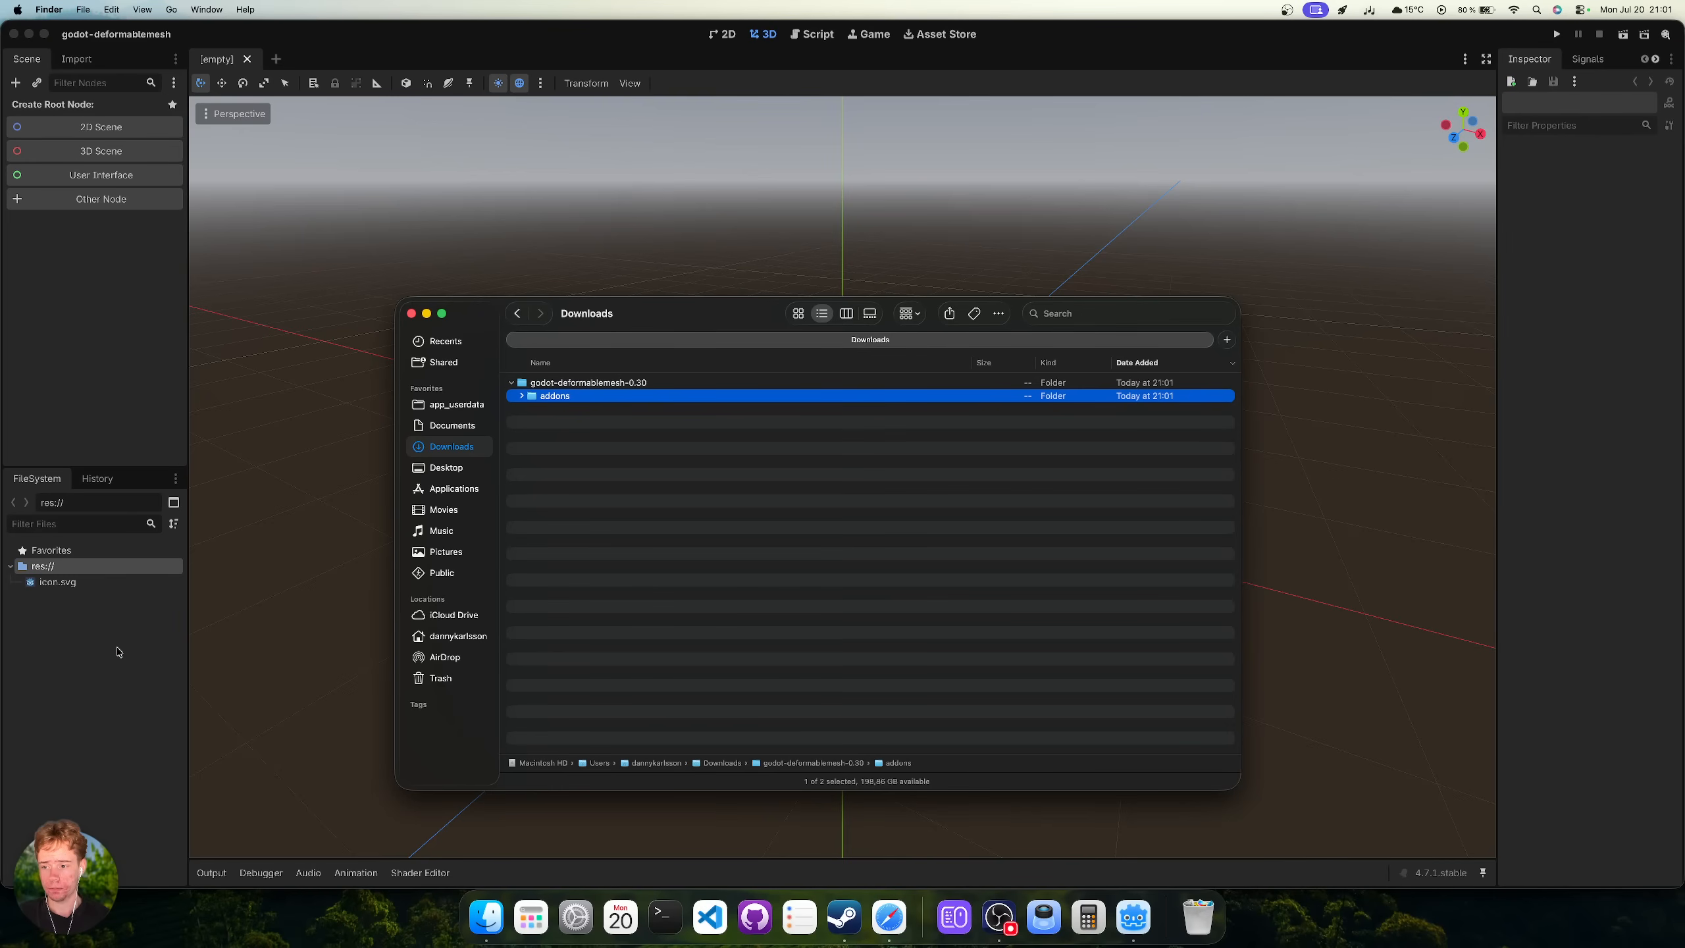
{"action": "left_click", "coordinate": [655, 207]}
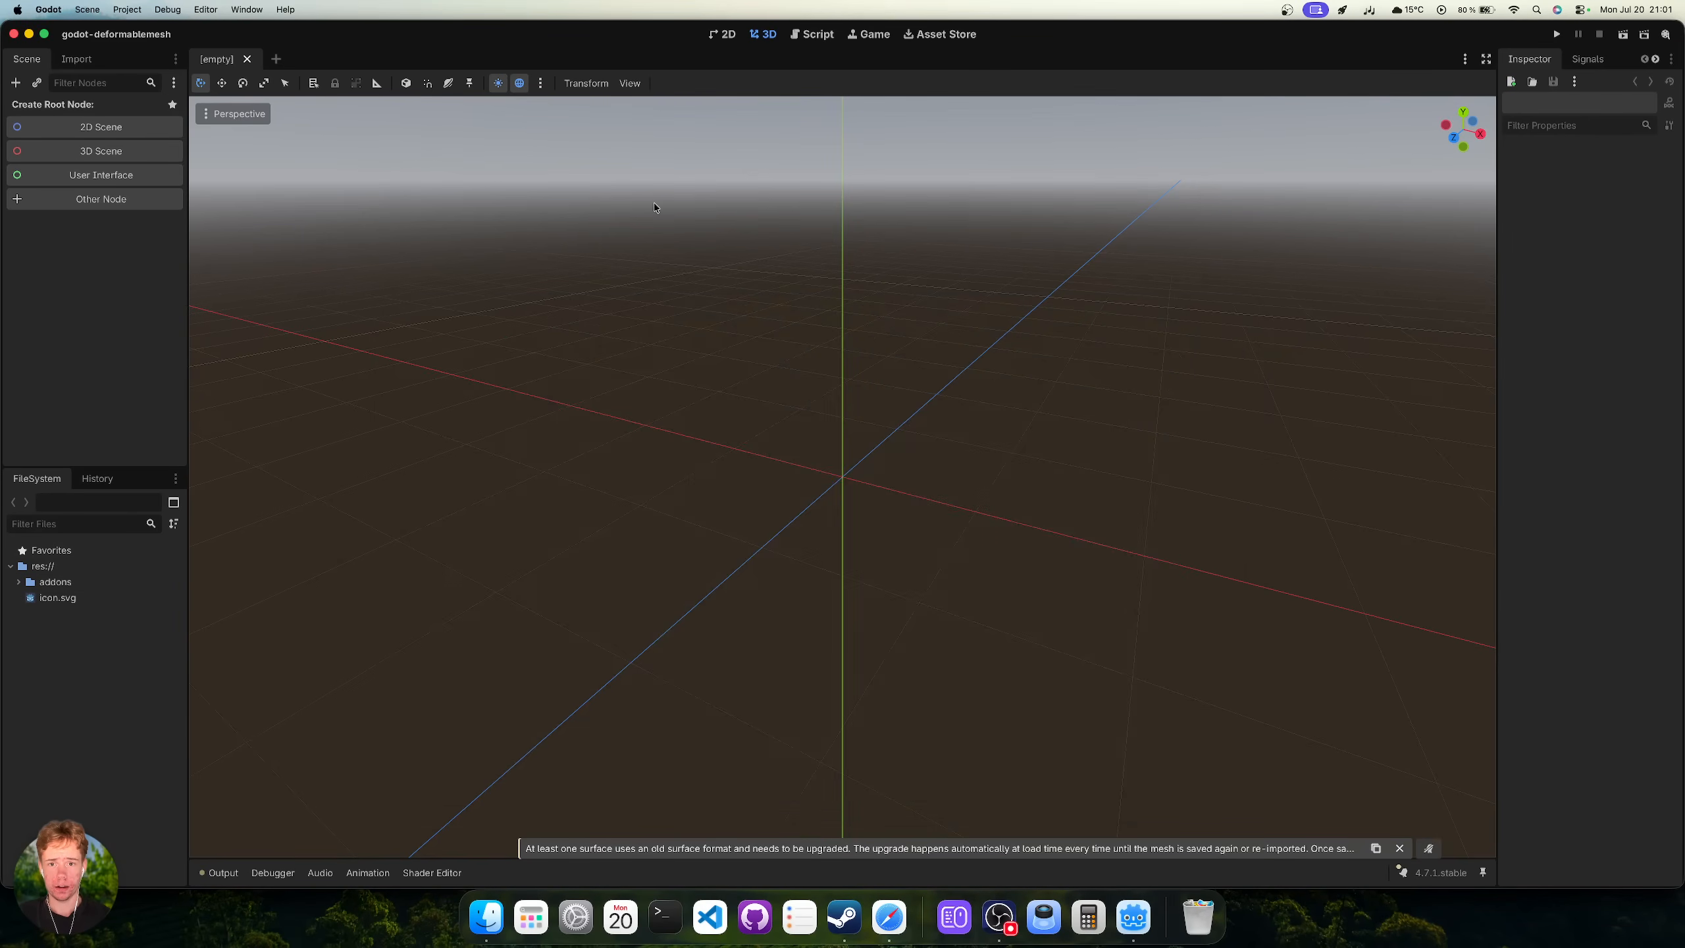
Search the Godot Asset Library for "deform".
{"action": "left_click", "coordinate": [938, 34]}
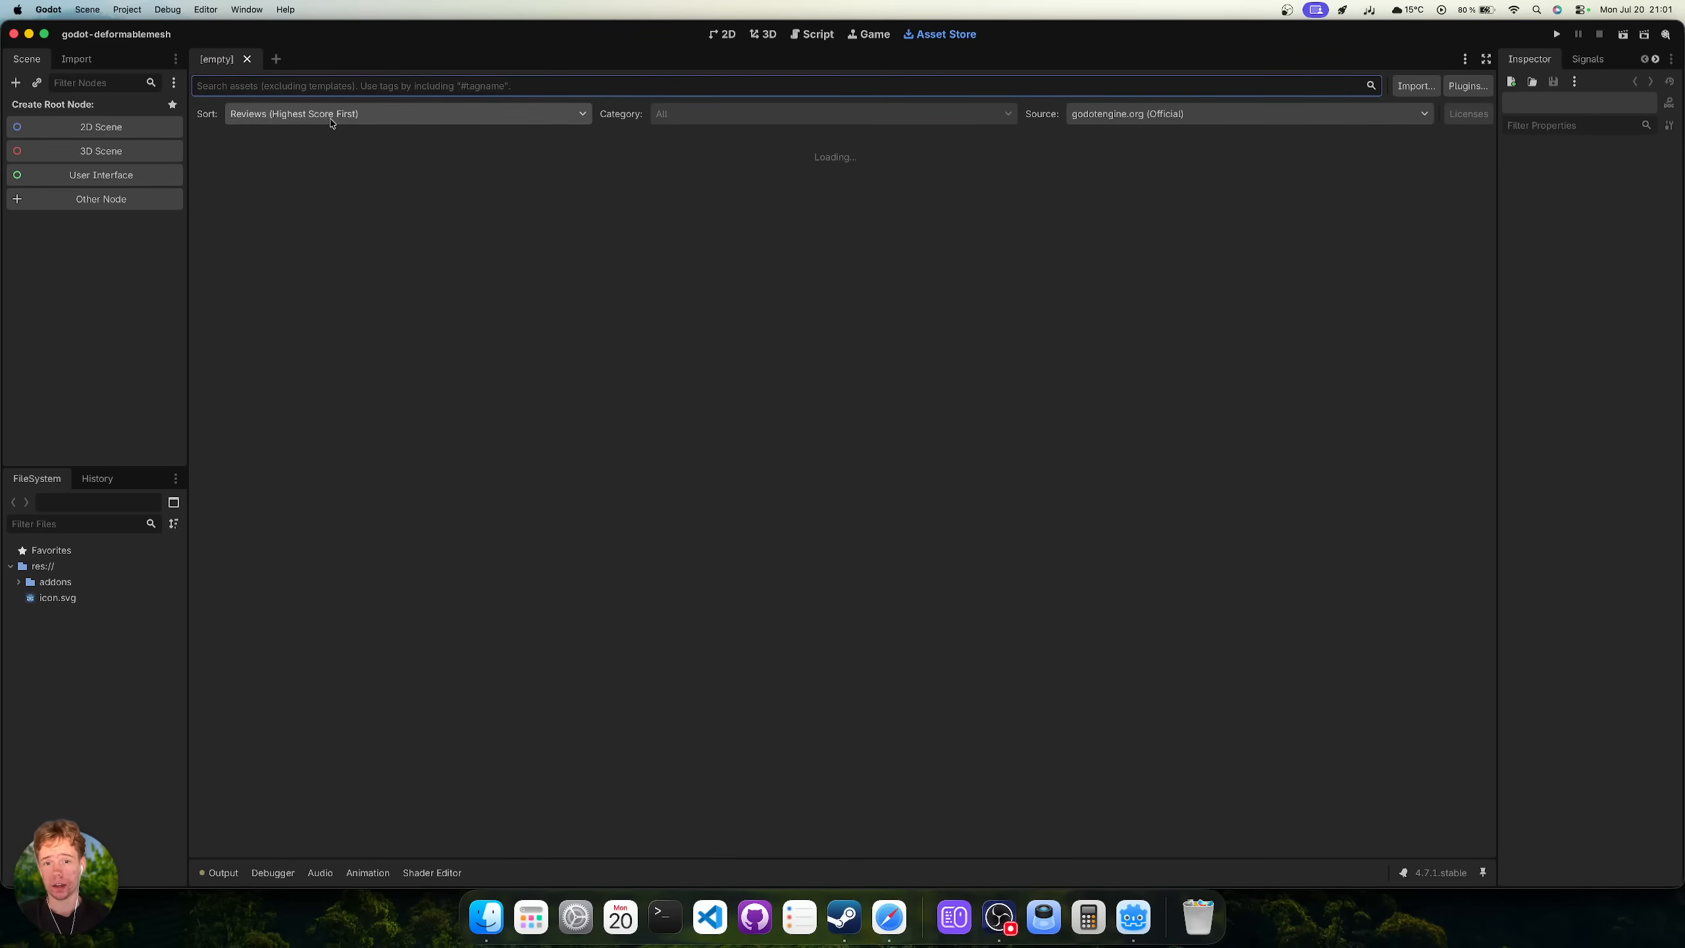
{"action": "left_click", "coordinate": [283, 91]}
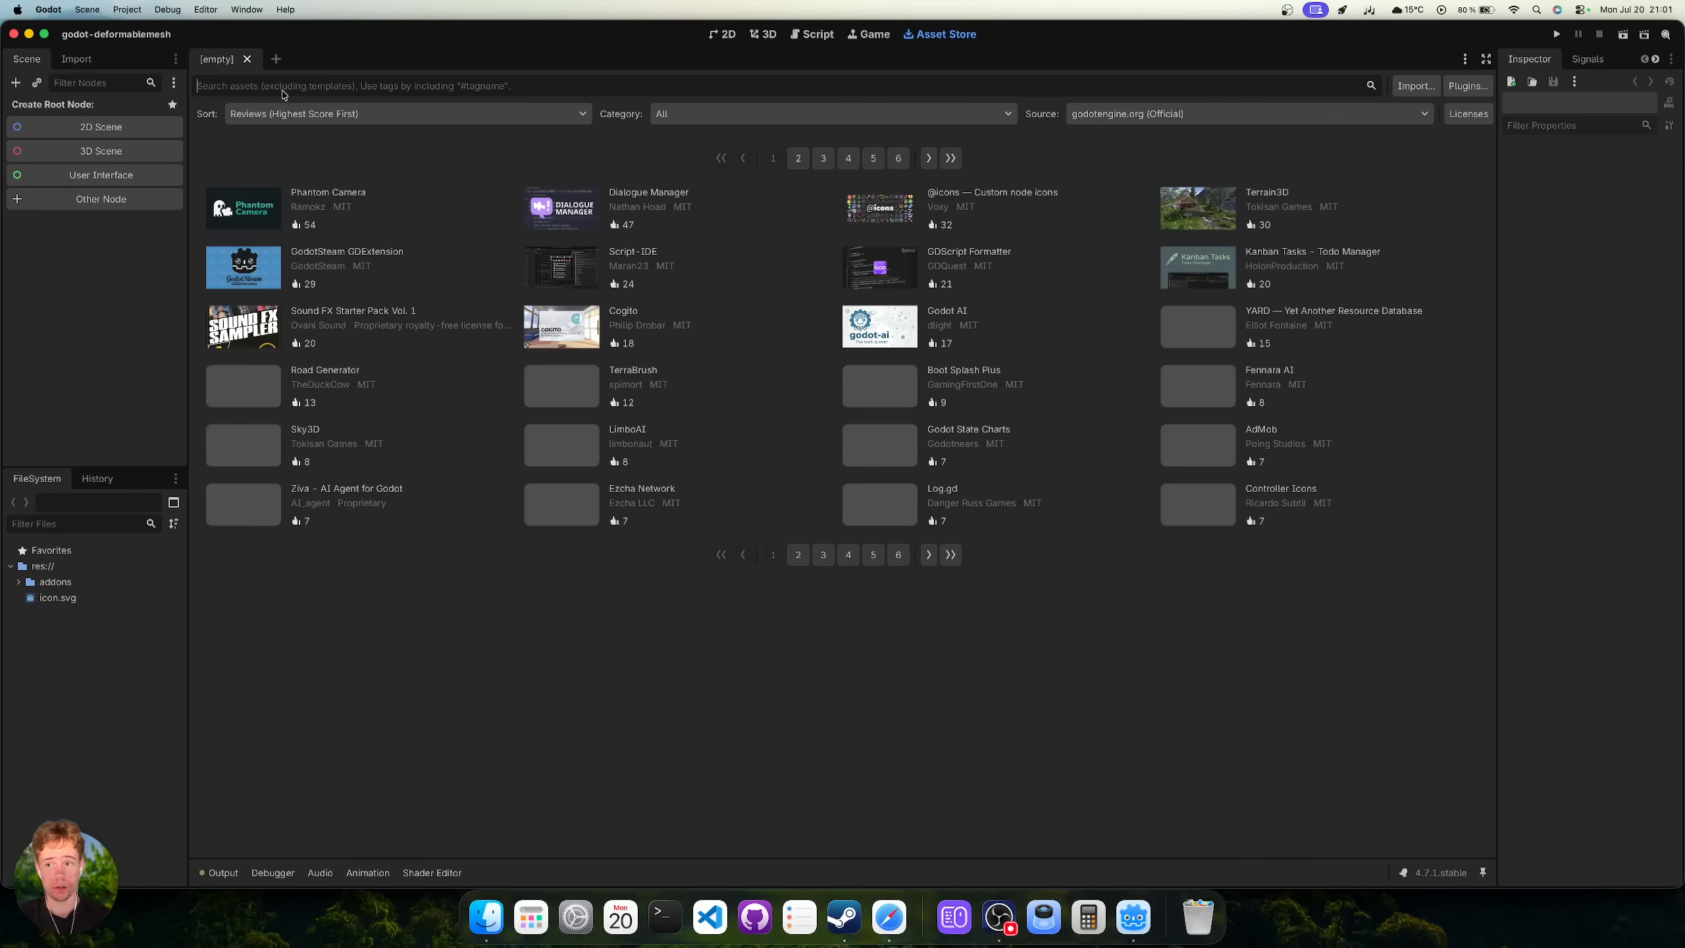
{"action": "type", "text": "d"}
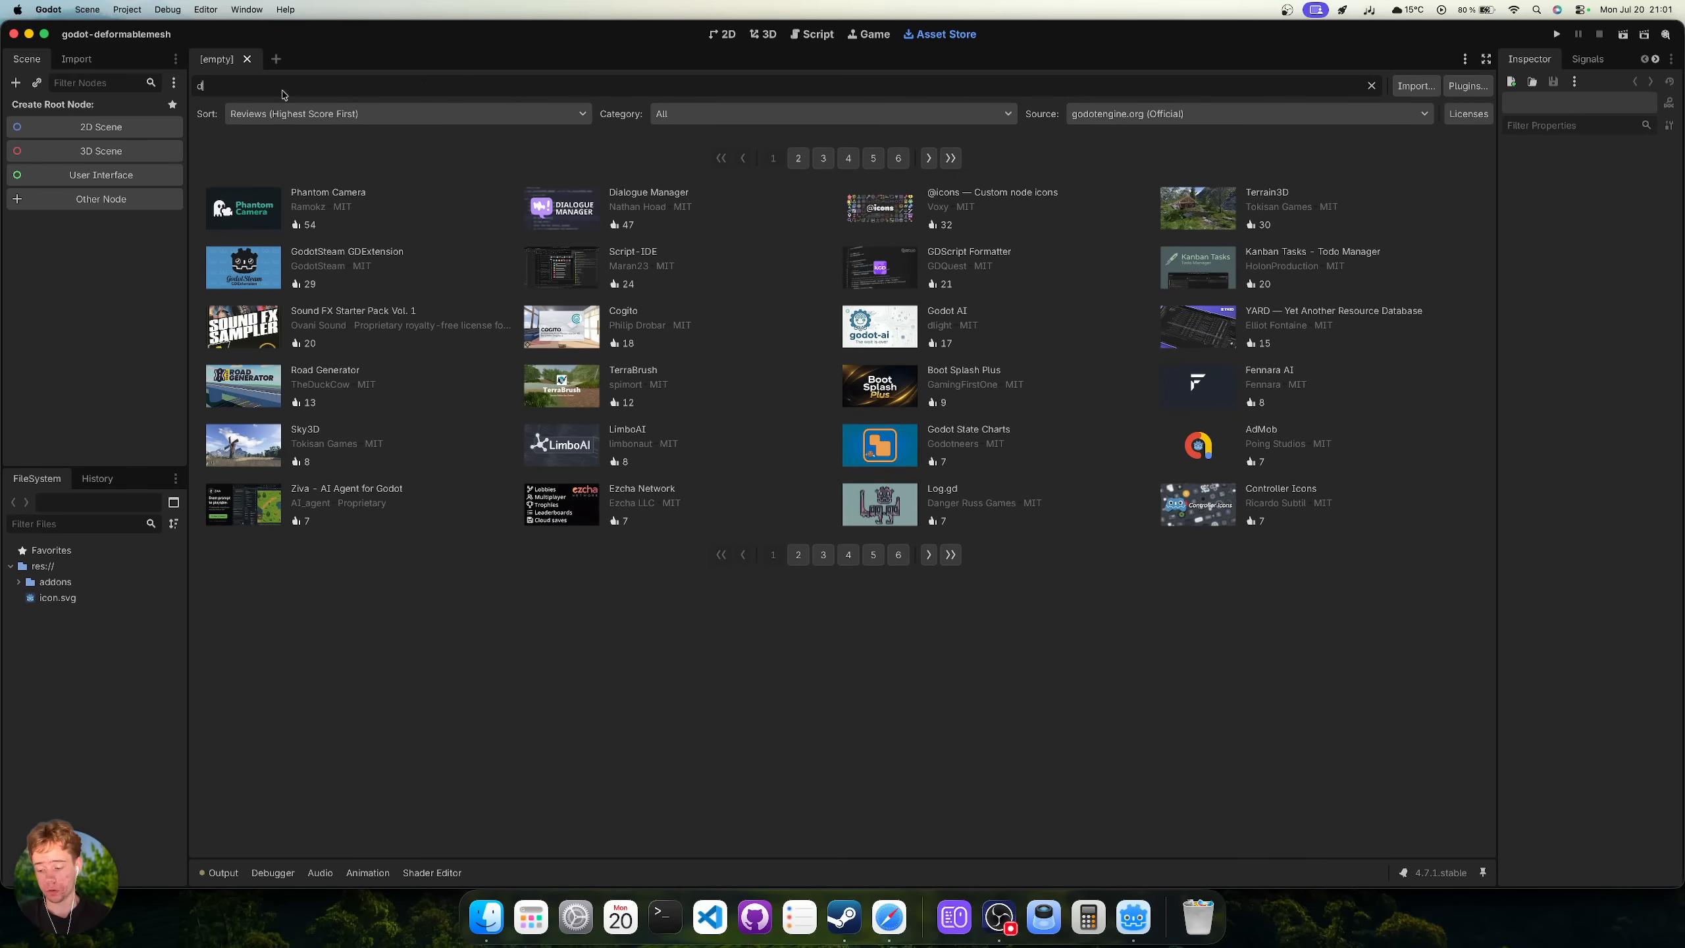
{"action": "type", "text": "eform"}
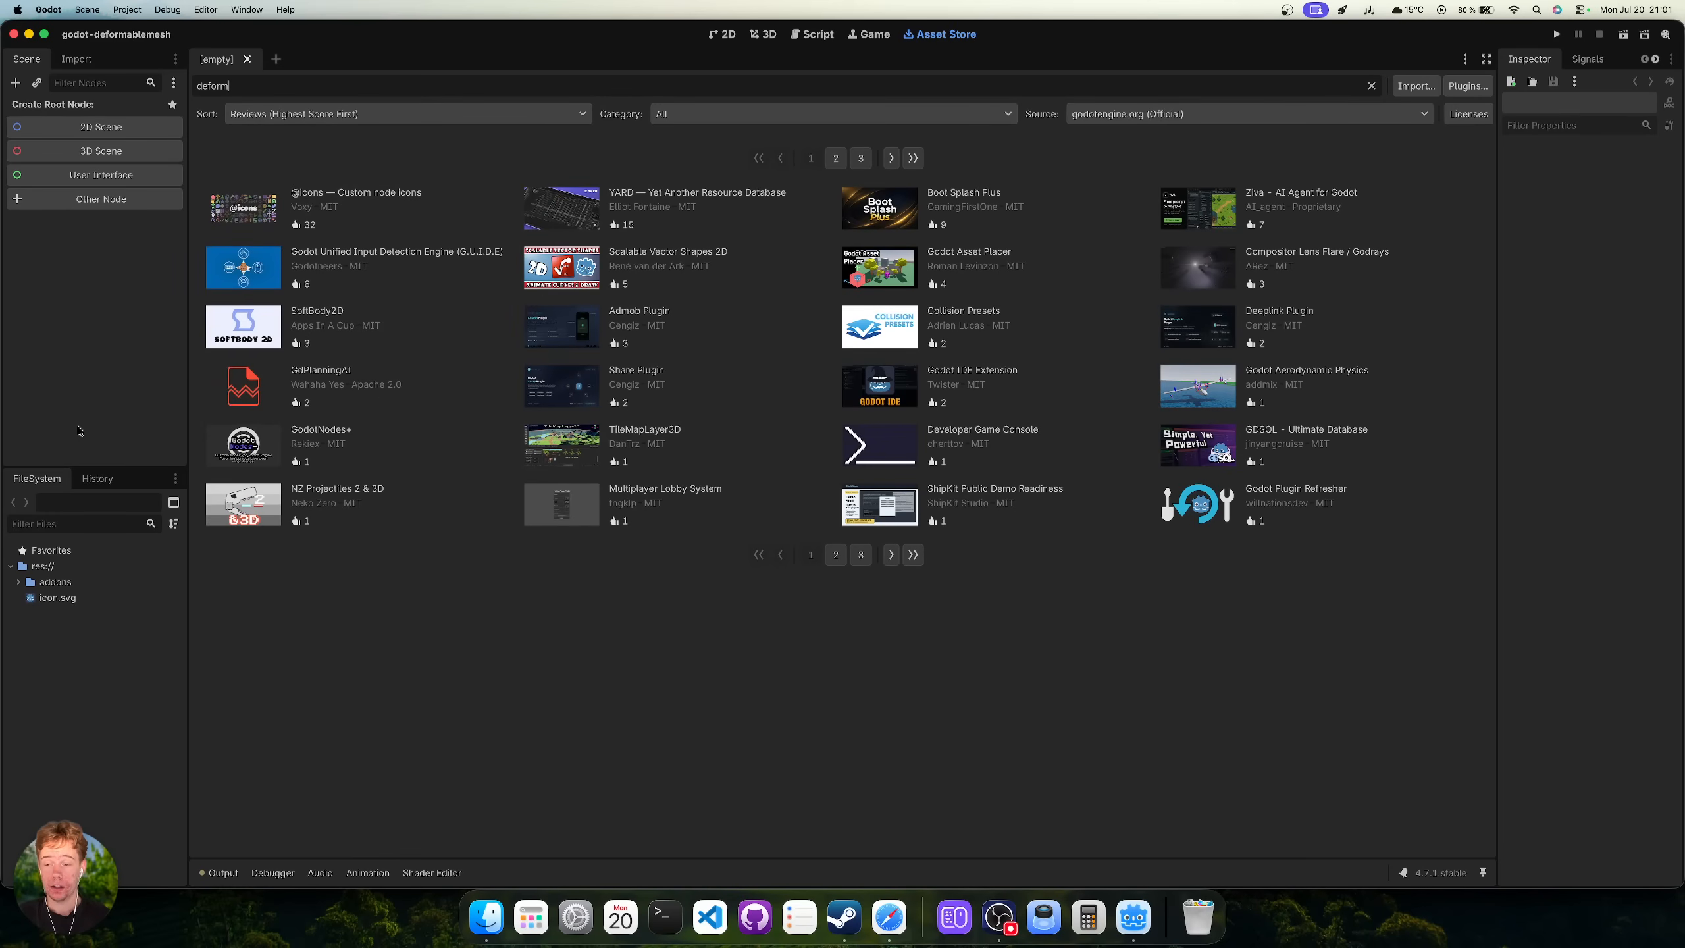
Enable the DeformableMesh plugin in Project Settings and return to the 3D workspace.
{"action": "left_click", "coordinate": [128, 11]}
{"action": "left_click", "coordinate": [147, 32]}
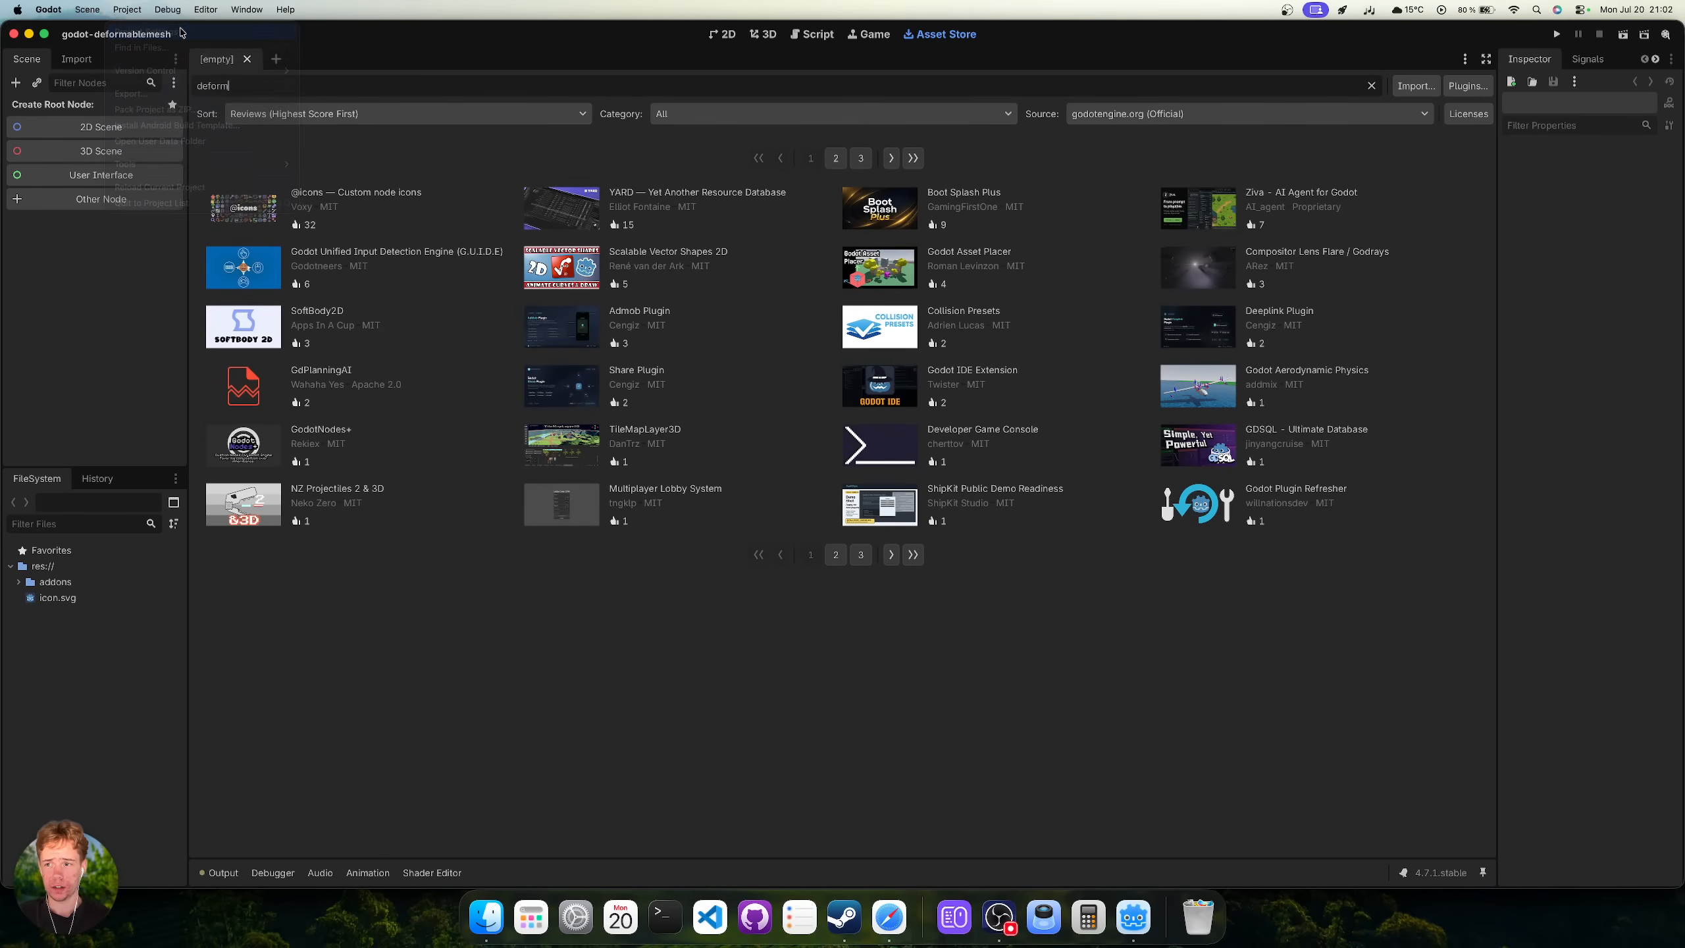
{"action": "left_click", "coordinate": [728, 260]}
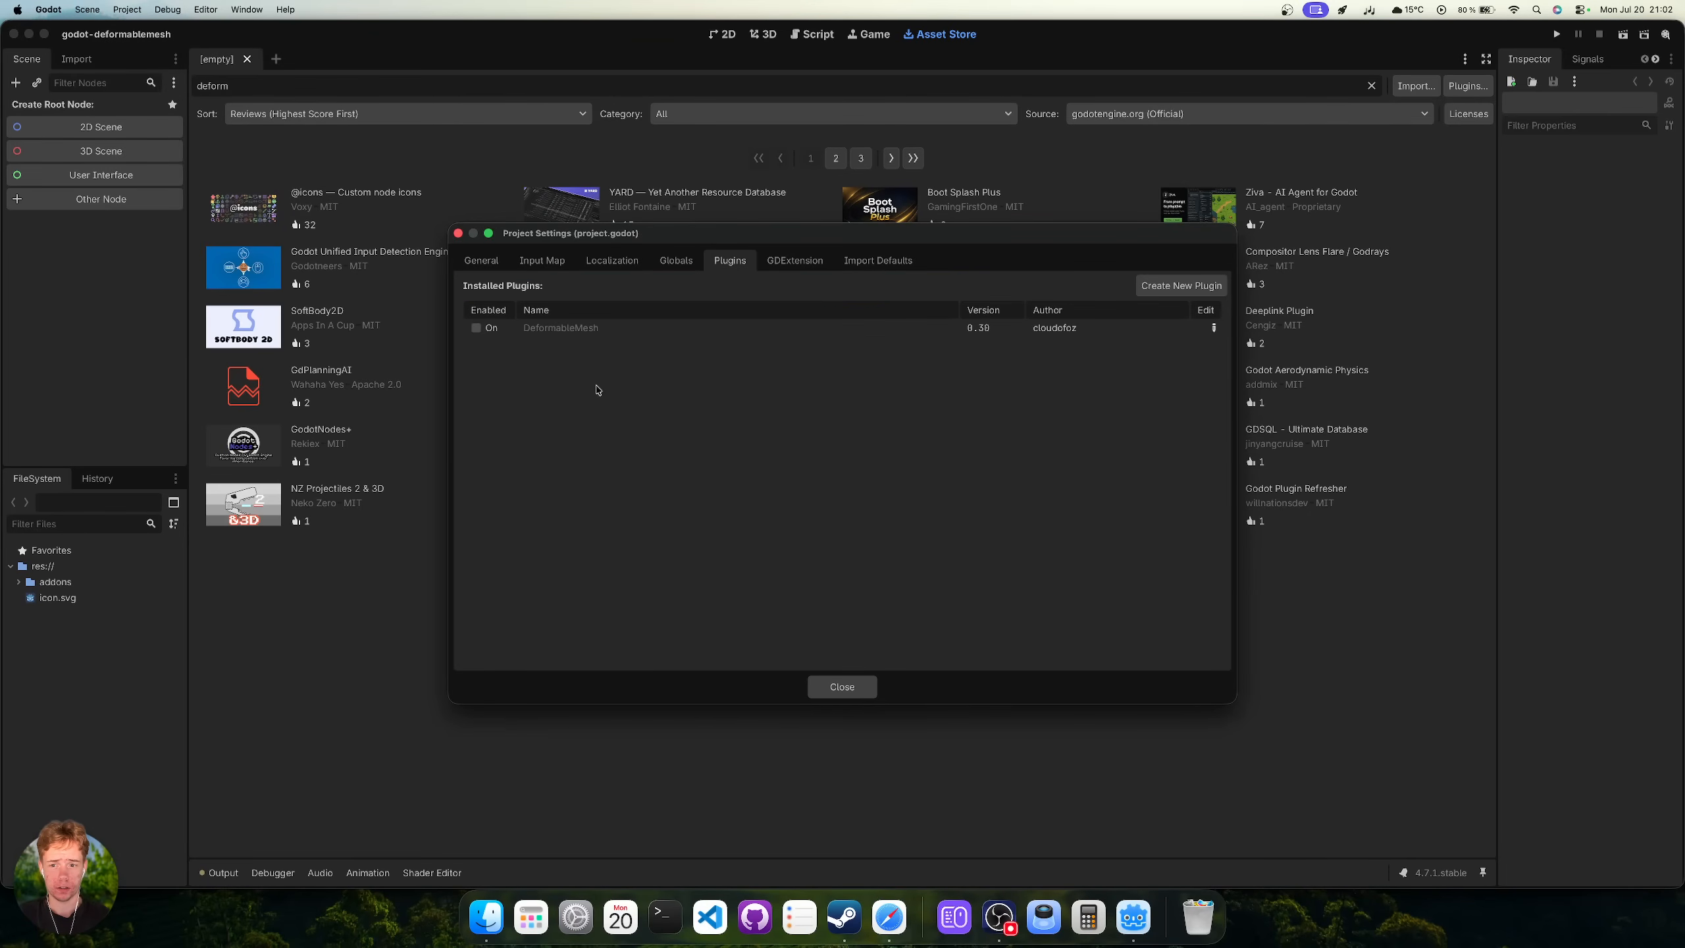
{"action": "left_click", "coordinate": [476, 328]}
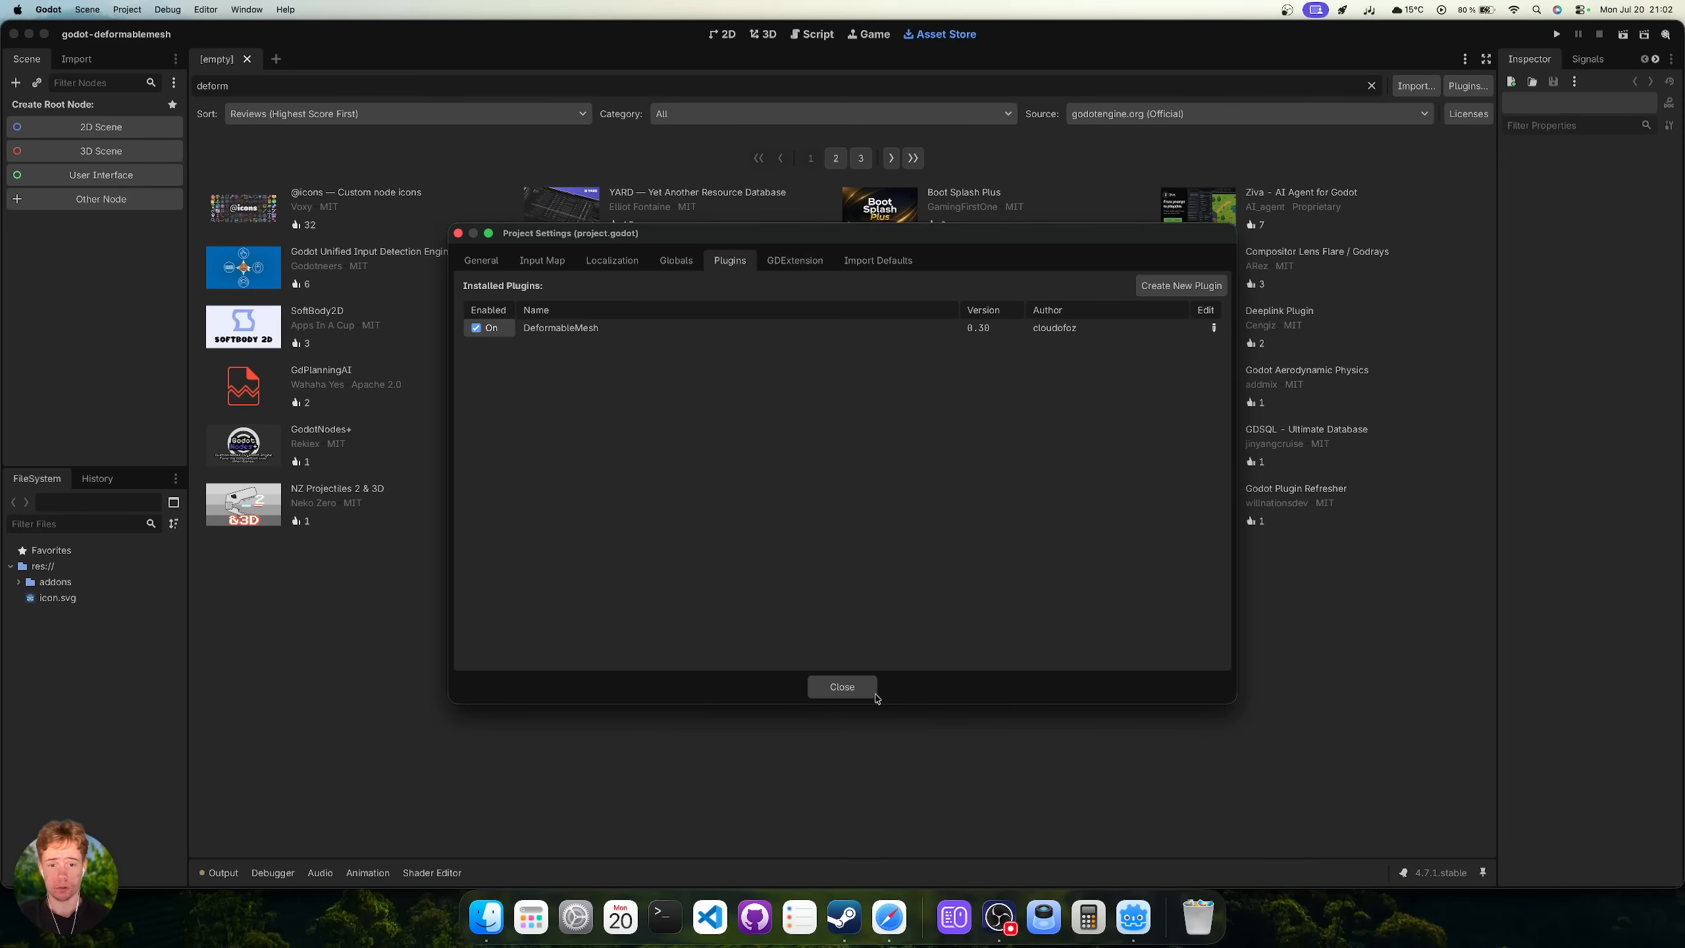
{"action": "left_click", "coordinate": [842, 687]}
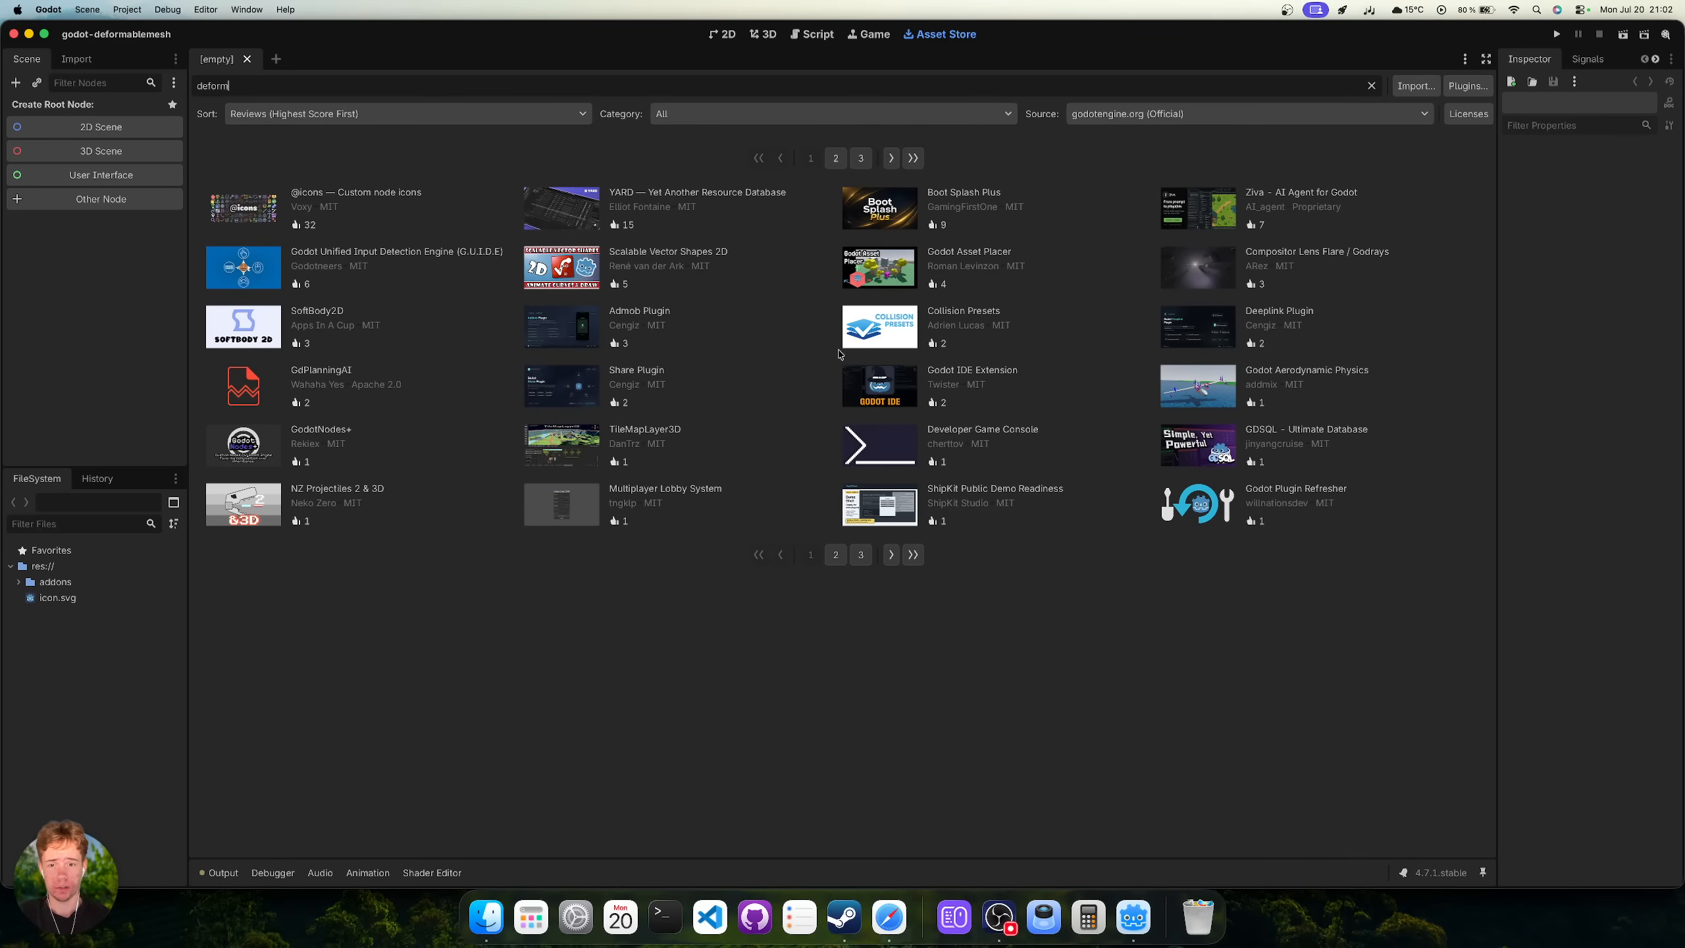
{"action": "left_click", "coordinate": [754, 35]}
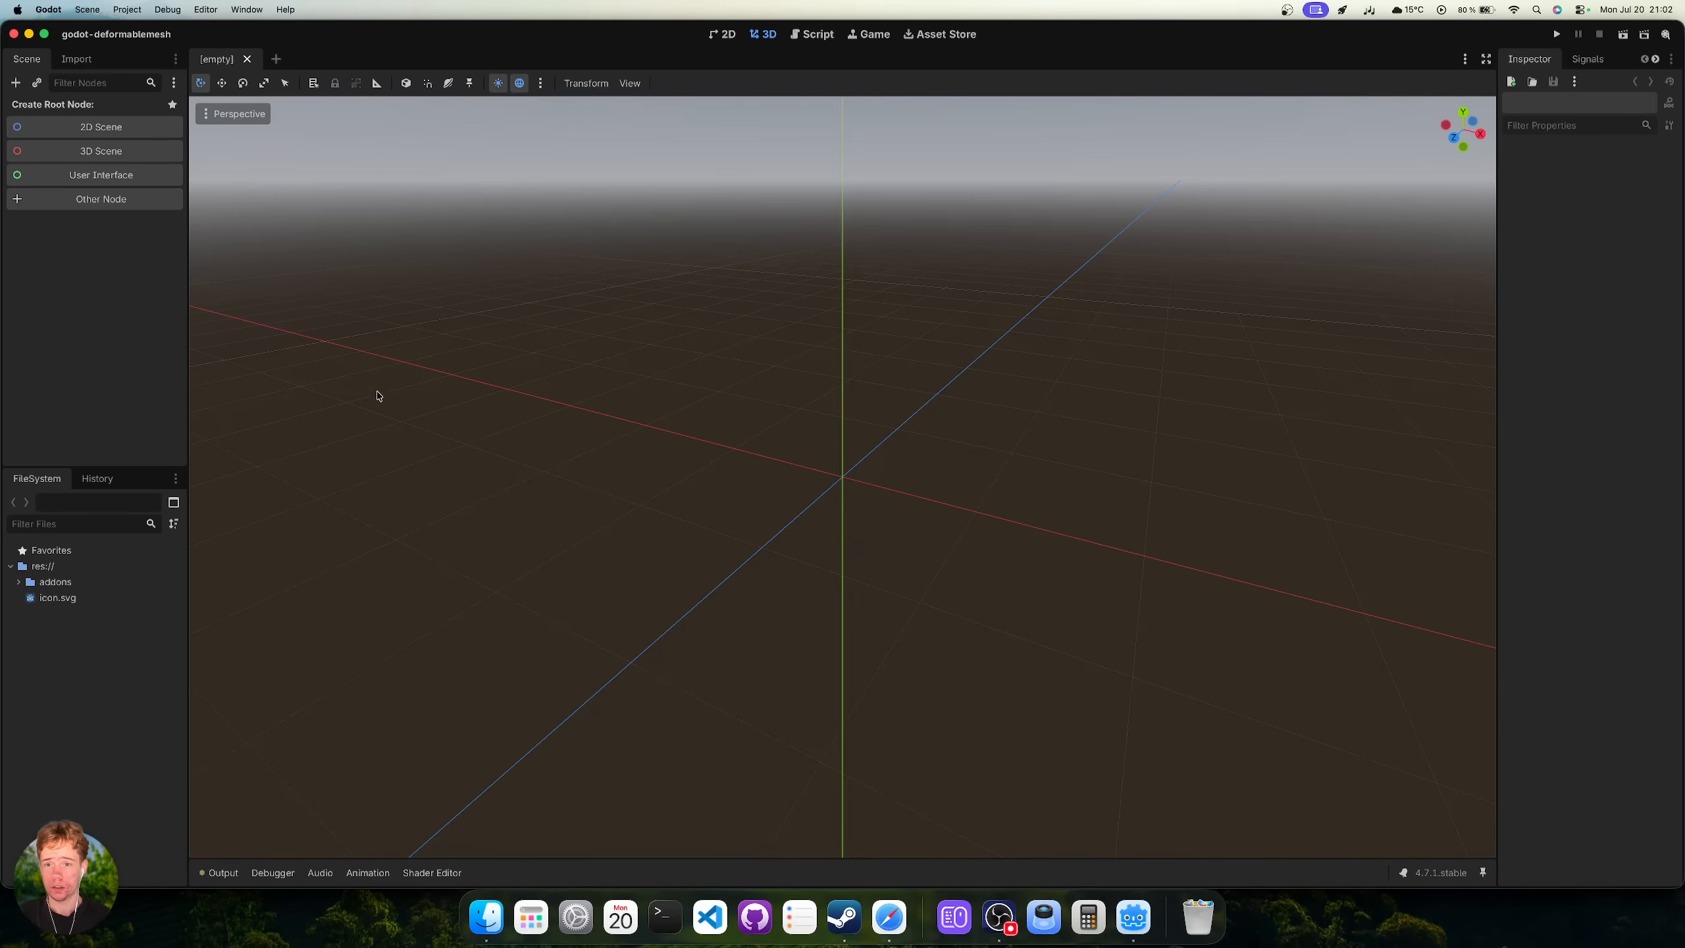
Create a Node3D-rooted scene with a DeformableMeshInstance3D child and dismiss its Mesh-required warning.
{"action": "left_click", "coordinate": [101, 150]}
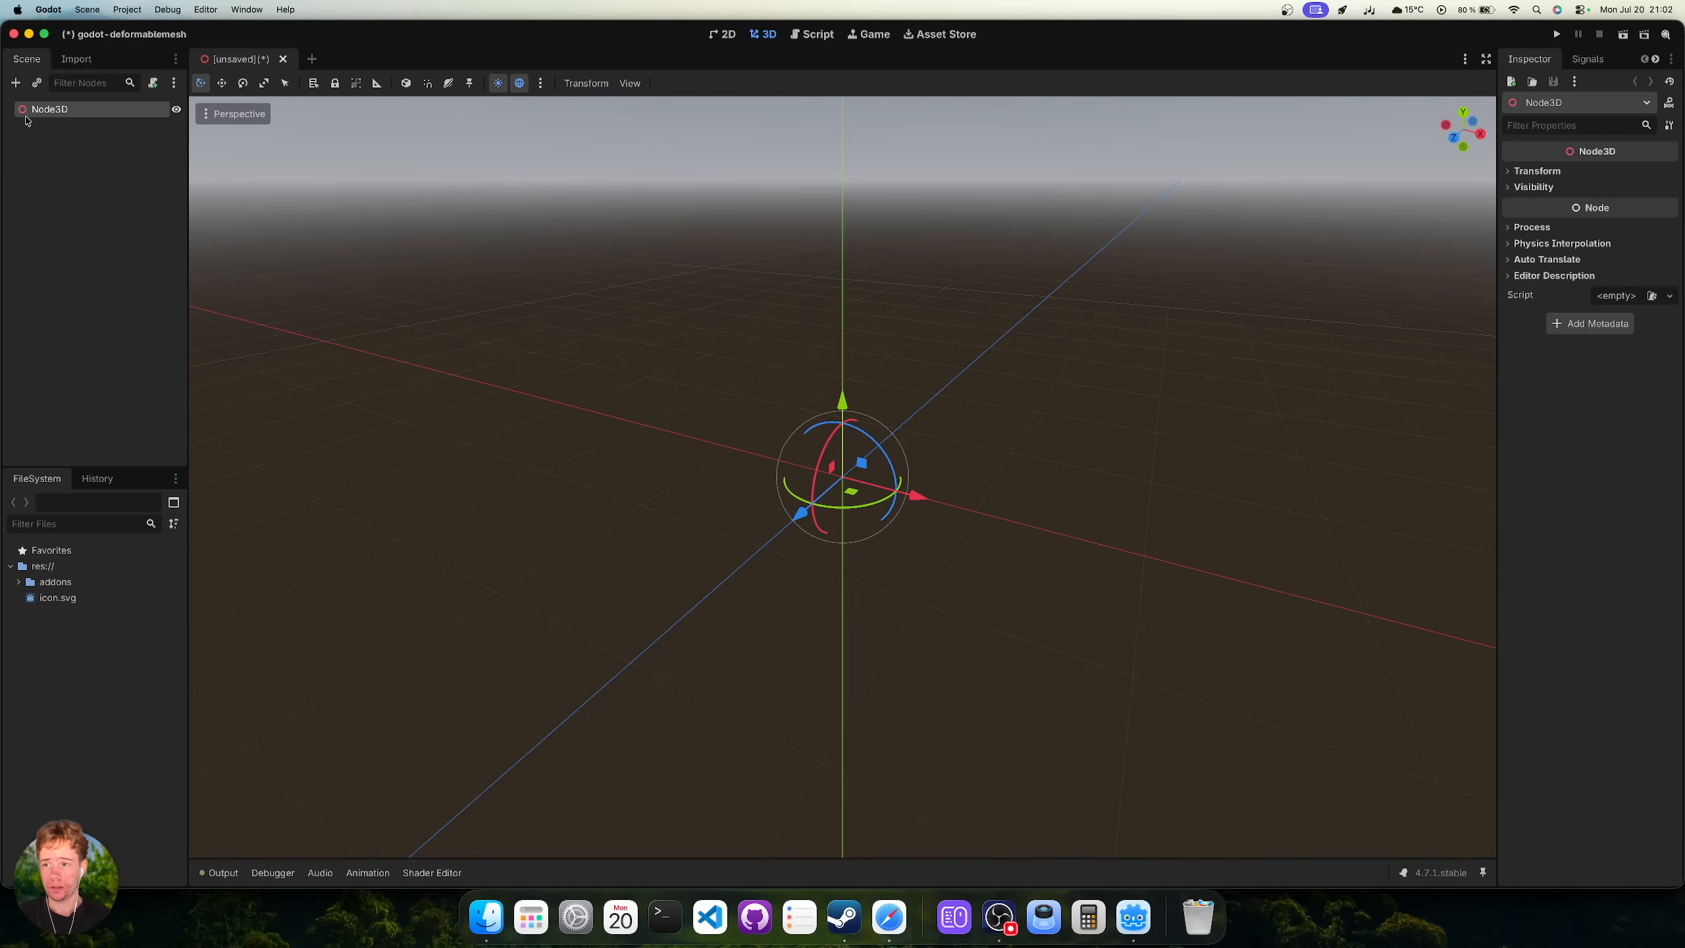
{"action": "left_click", "coordinate": [16, 83]}
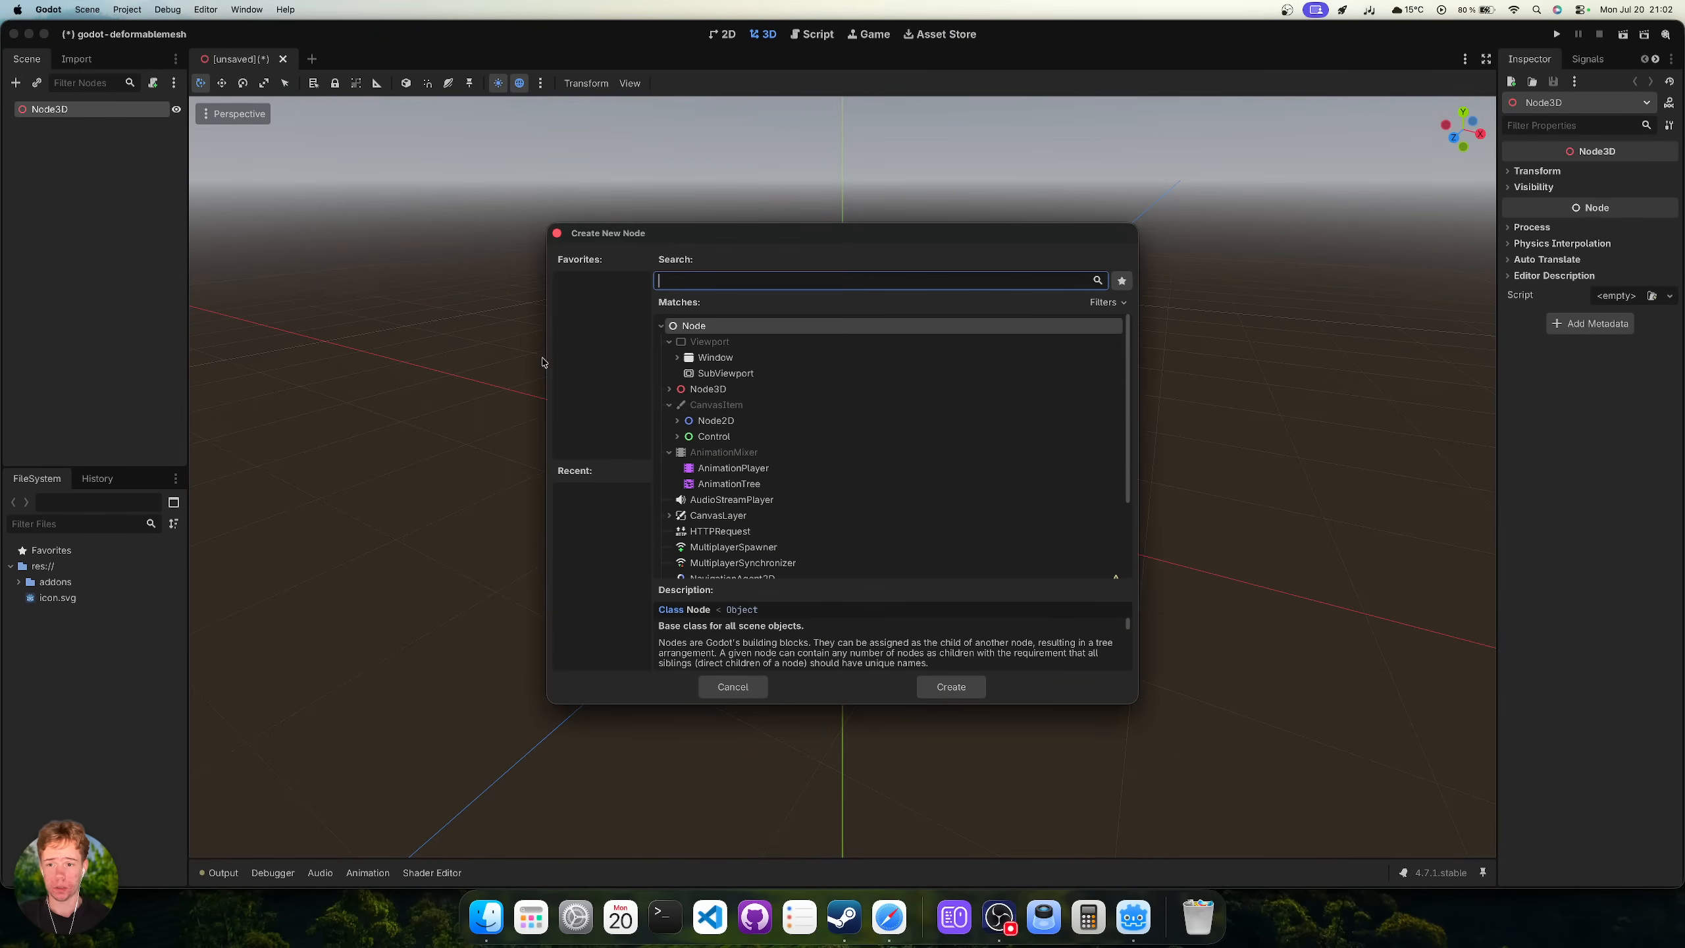
{"action": "type", "text": "deform"}
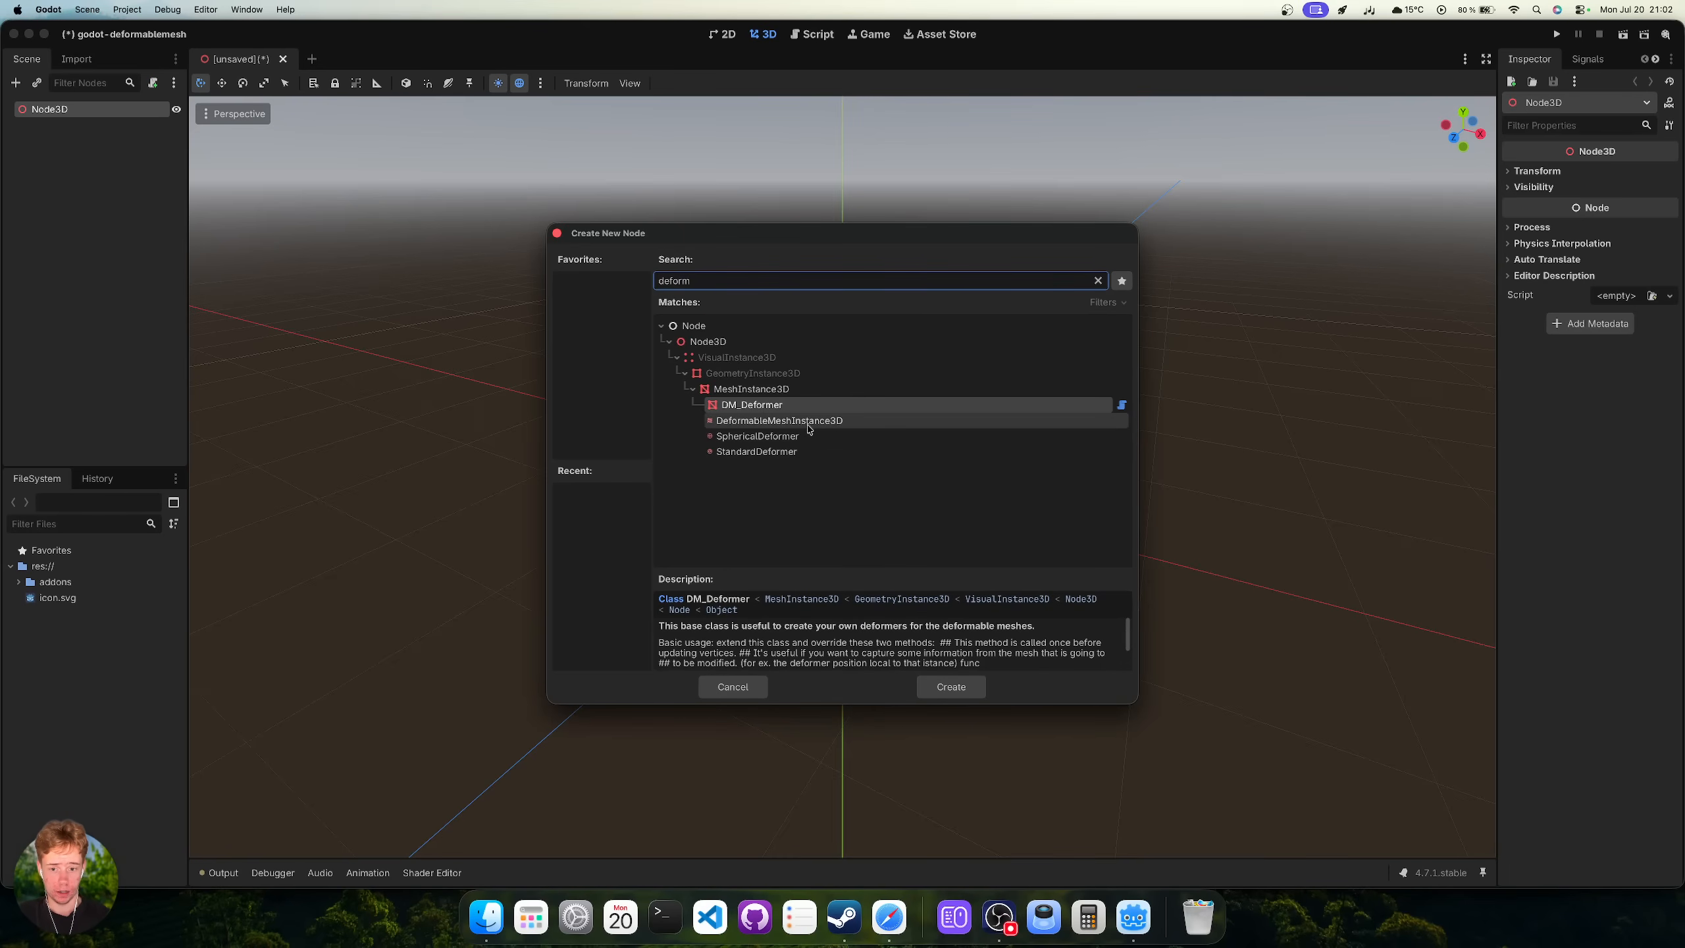
{"action": "left_click", "coordinate": [858, 423]}
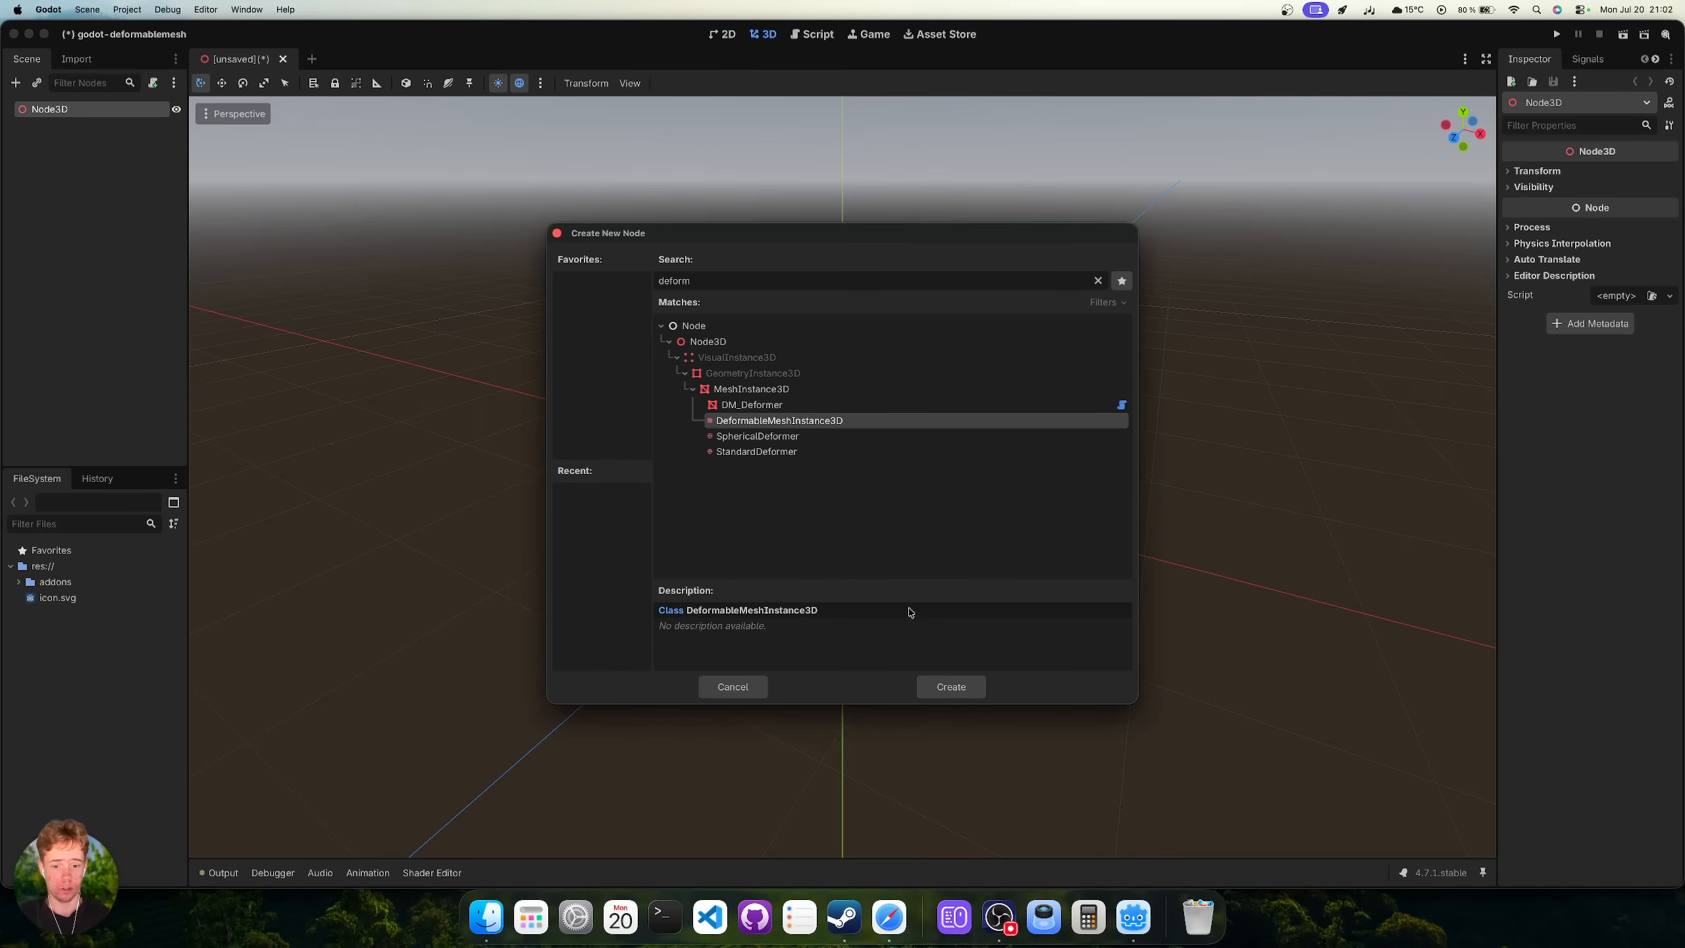
{"action": "left_click", "coordinate": [946, 687]}
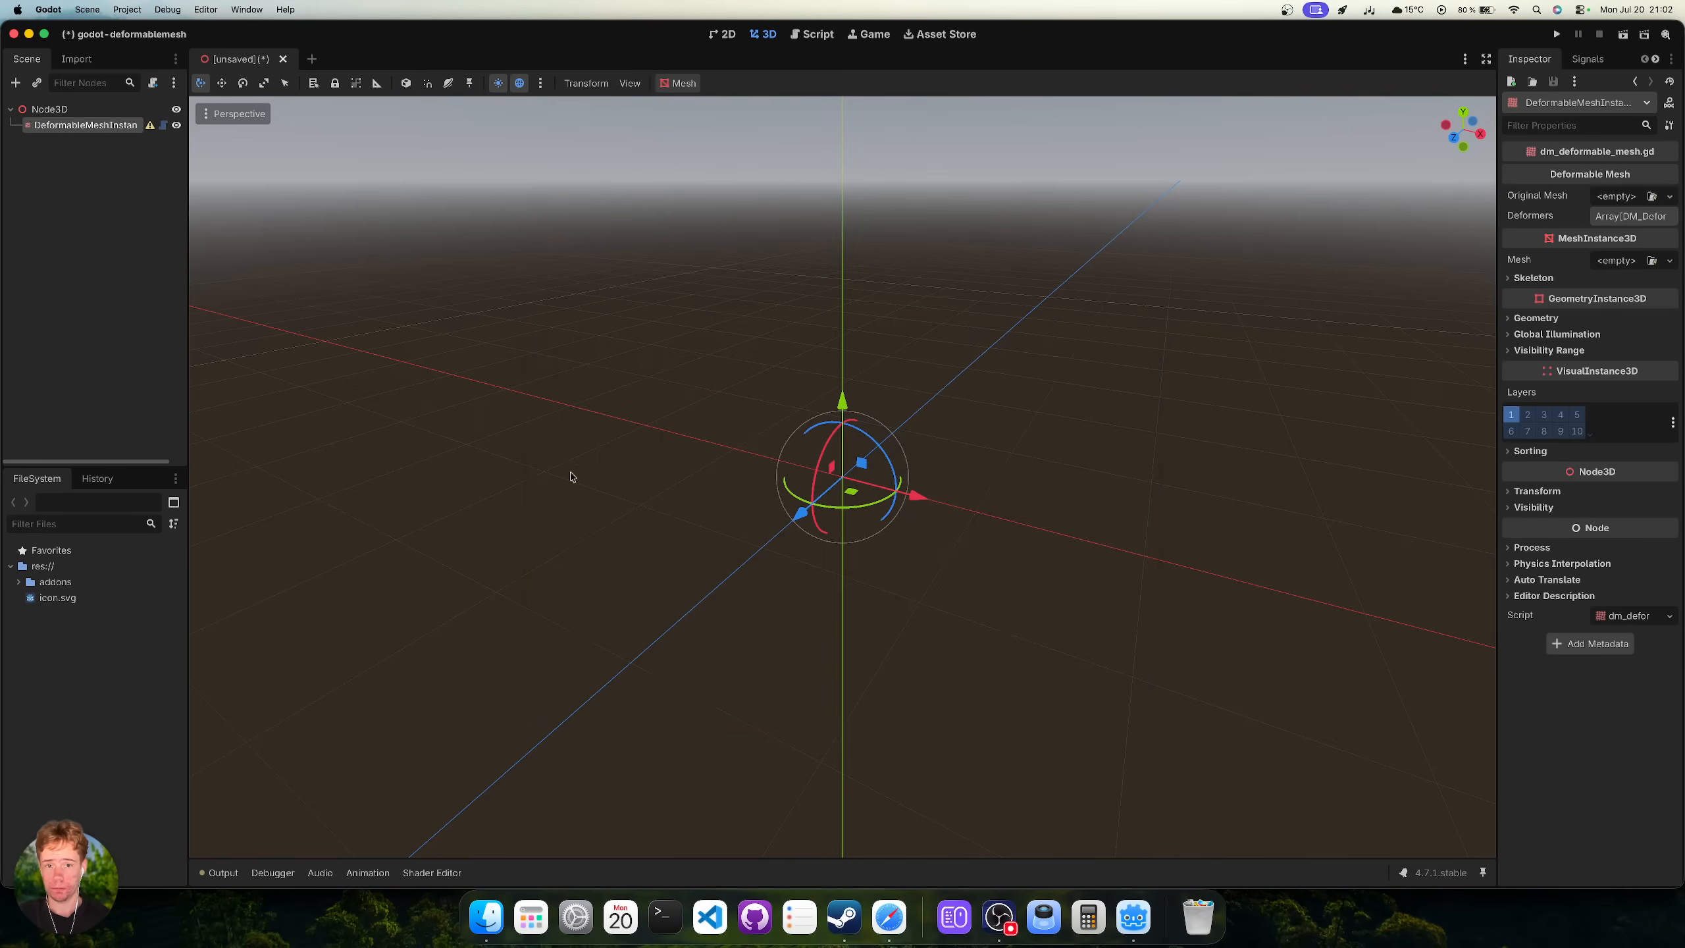
{"action": "left_click", "coordinate": [150, 127]}
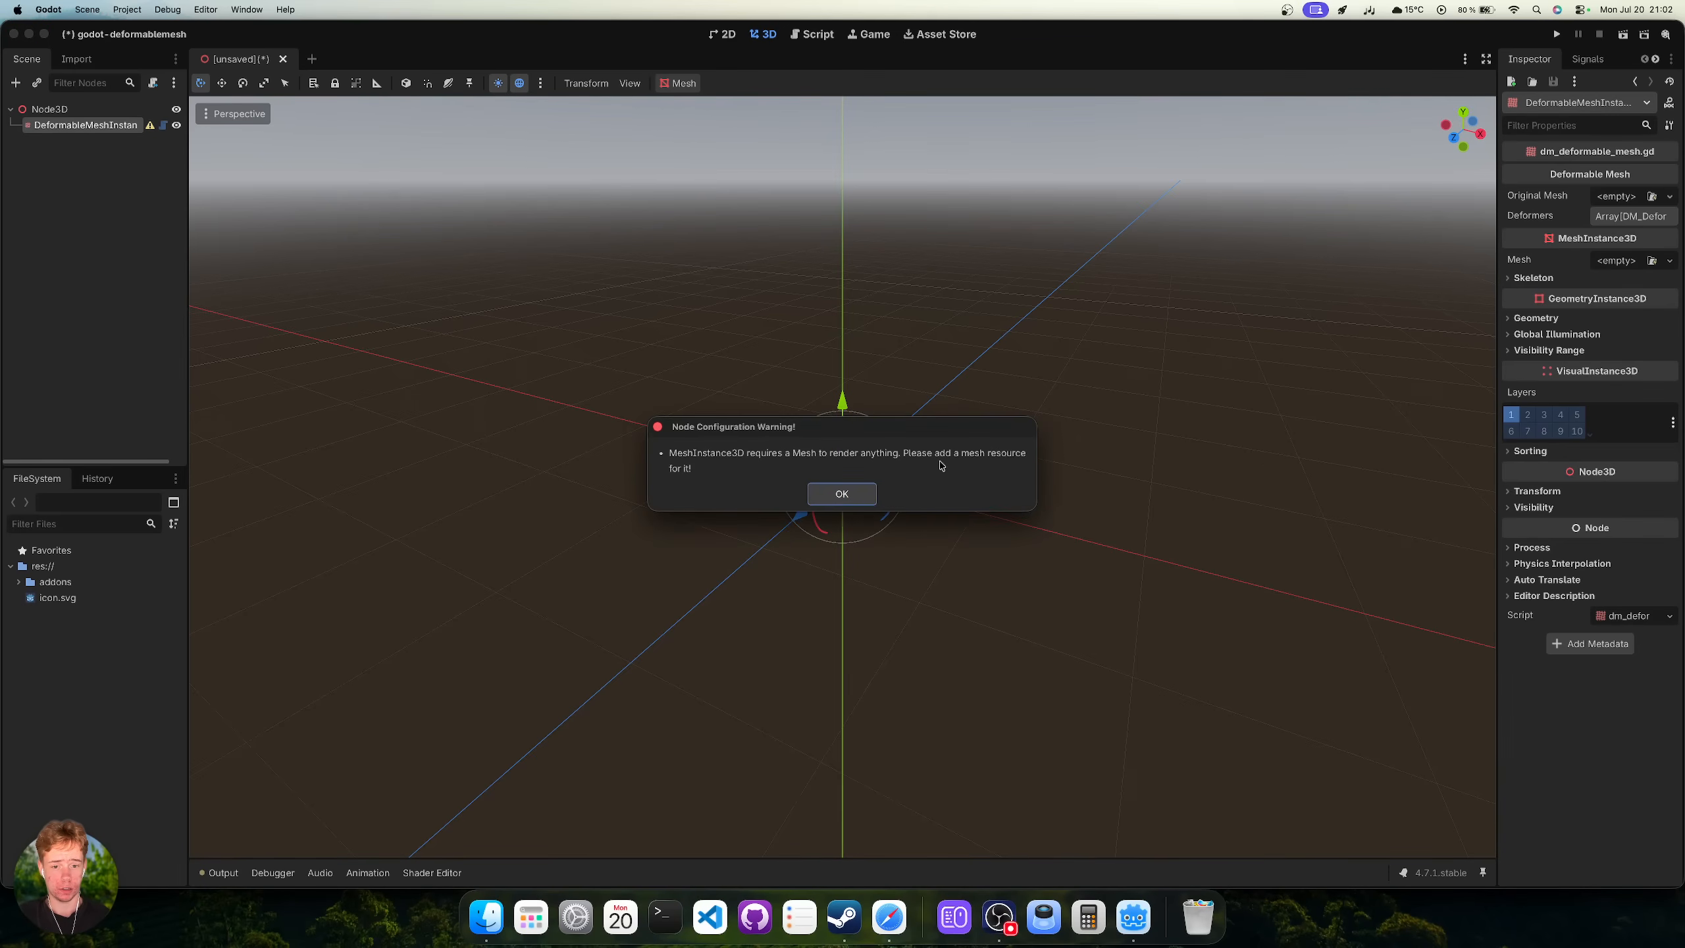
{"action": "left_click", "coordinate": [837, 494]}
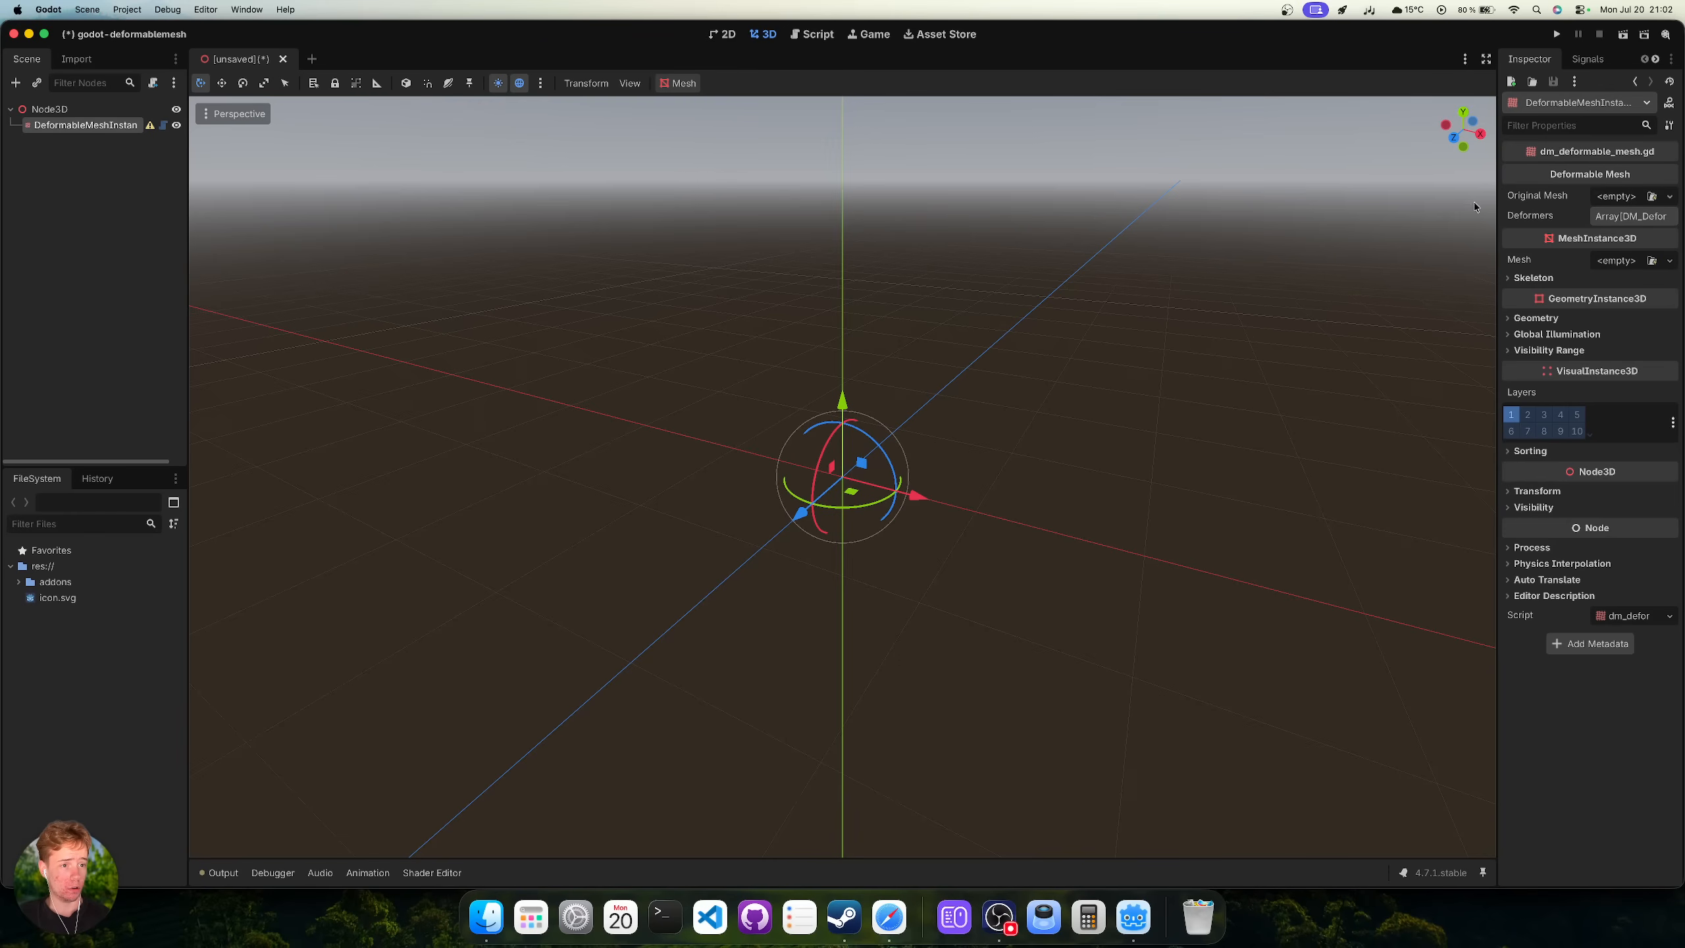
Assign a new TorusMesh as the DeformableMeshInstance3D's Original Mesh.
{"action": "left_click", "coordinate": [1614, 198]}
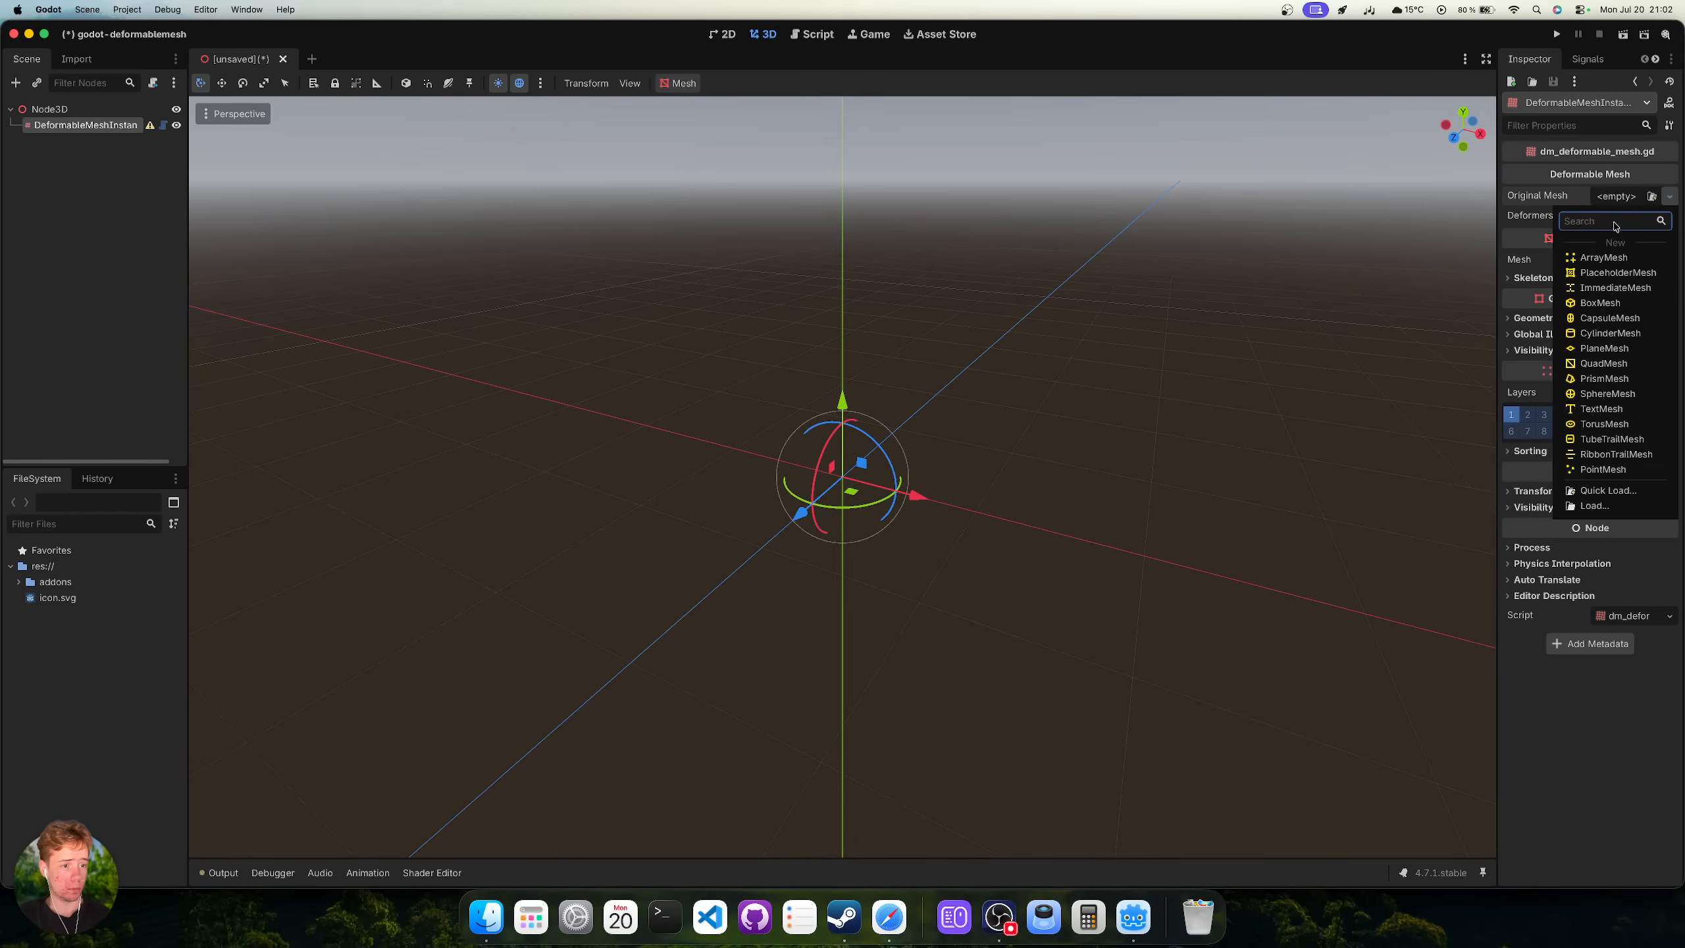
{"action": "left_click", "coordinate": [1624, 426]}
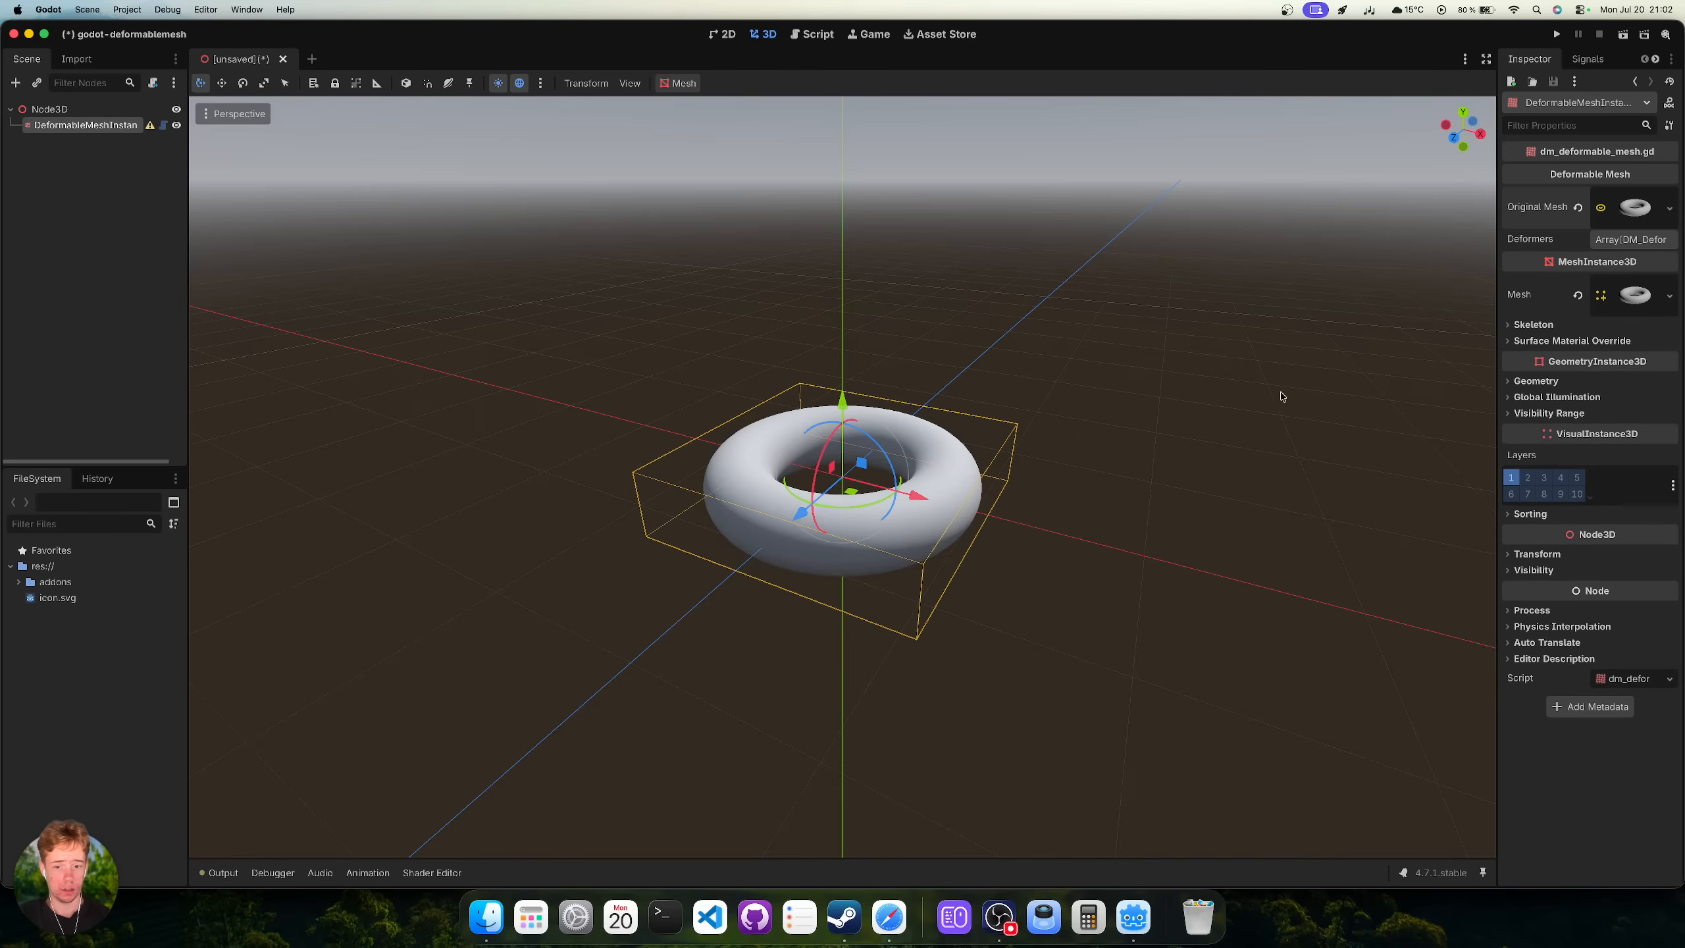
{"action": "middle_click_drag", "start_coordinate": [1107, 390], "coordinate": [1041, 390]}
{"action": "scroll", "coordinate": [1041, 390], "scroll_direction": "up", "scroll_amount": 1}
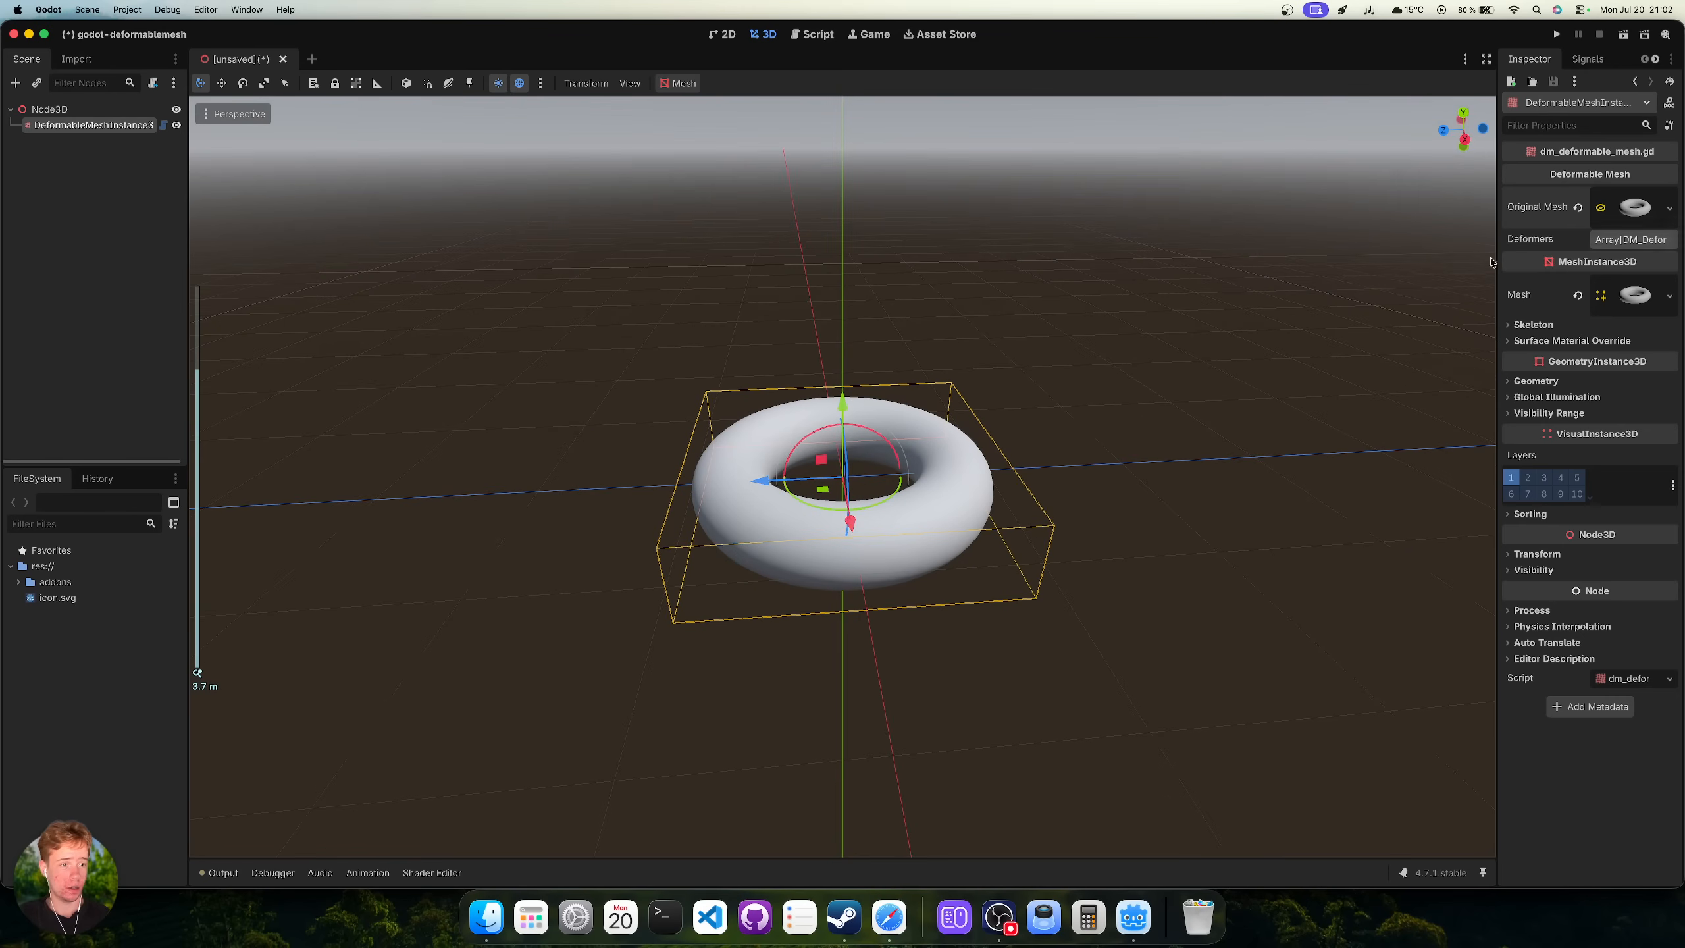
Review the Original Mesh options and widen the Inspector beside the 3D view.
{"action": "left_click", "coordinate": [1668, 212]}
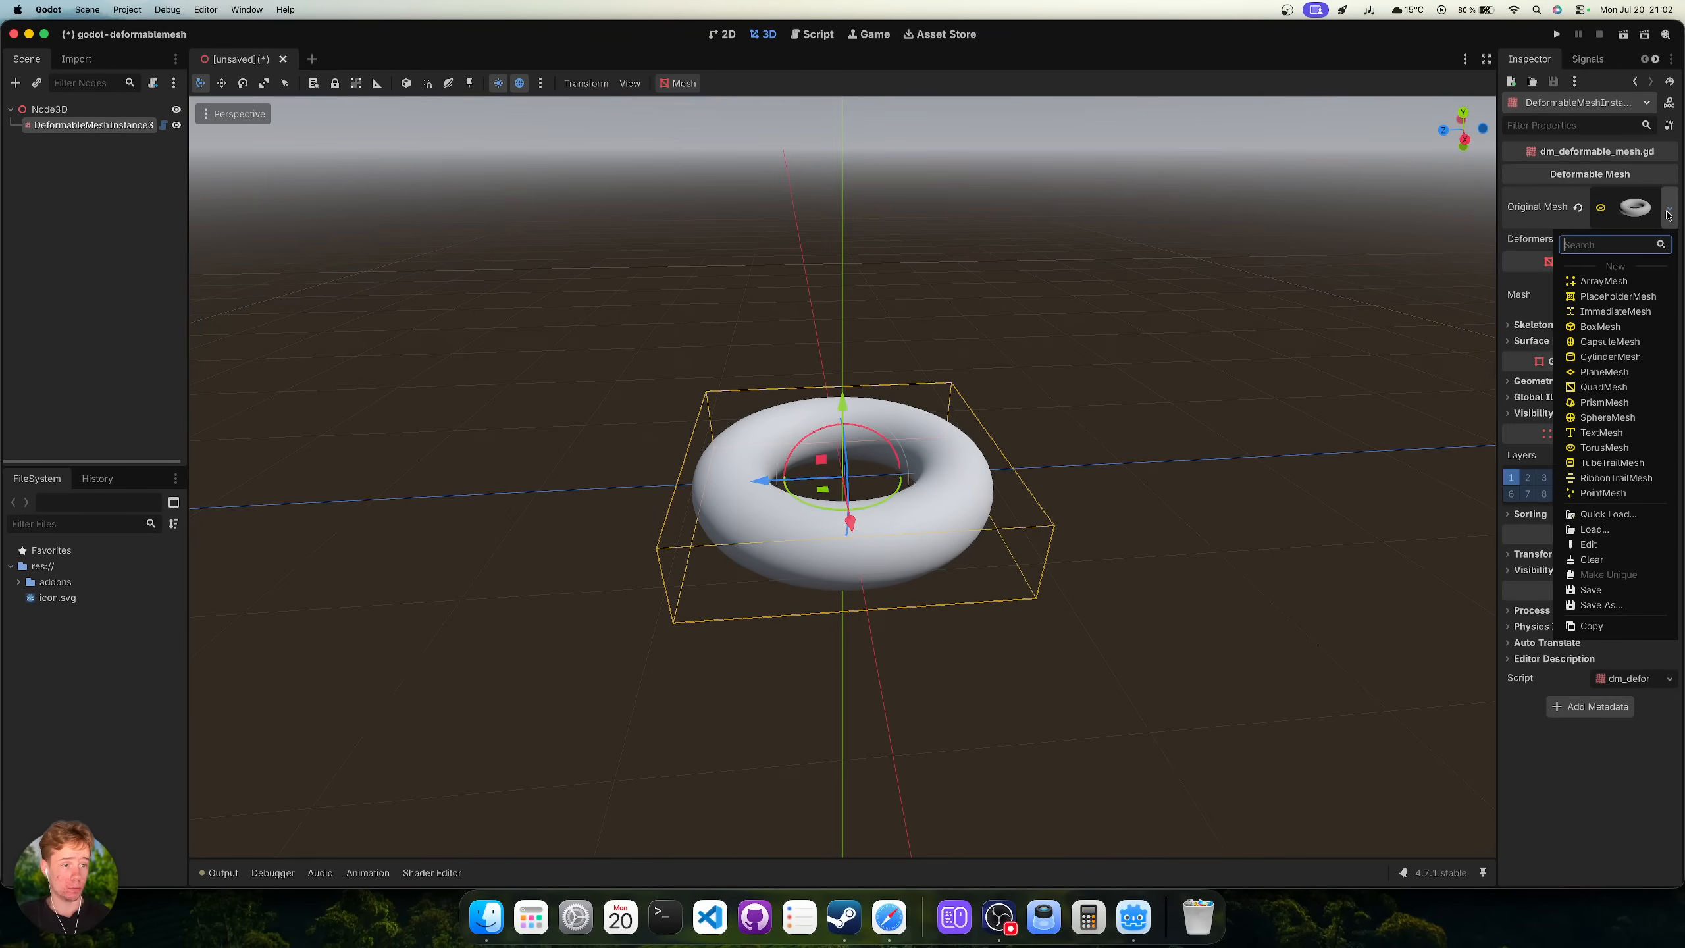
{"action": "left_click", "coordinate": [1670, 209]}
{"action": "left_click", "coordinate": [1670, 210]}
{"action": "left_click", "coordinate": [1669, 209]}
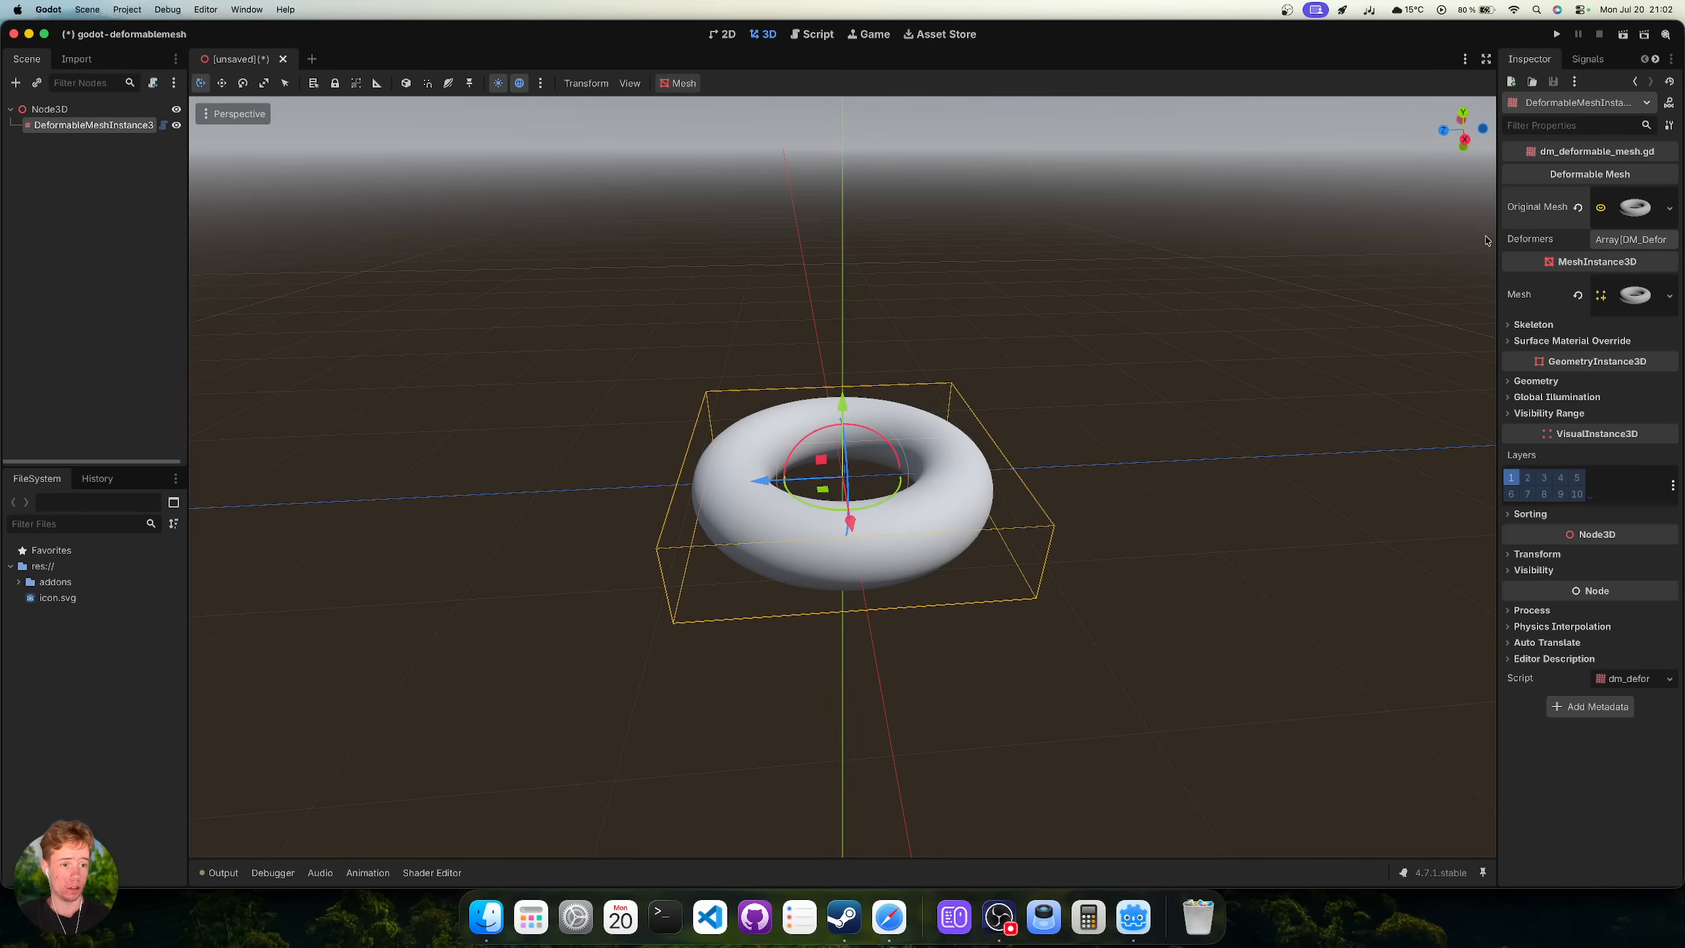
{"action": "left_click_drag", "start_coordinate": [1498, 242], "coordinate": [1309, 266]}
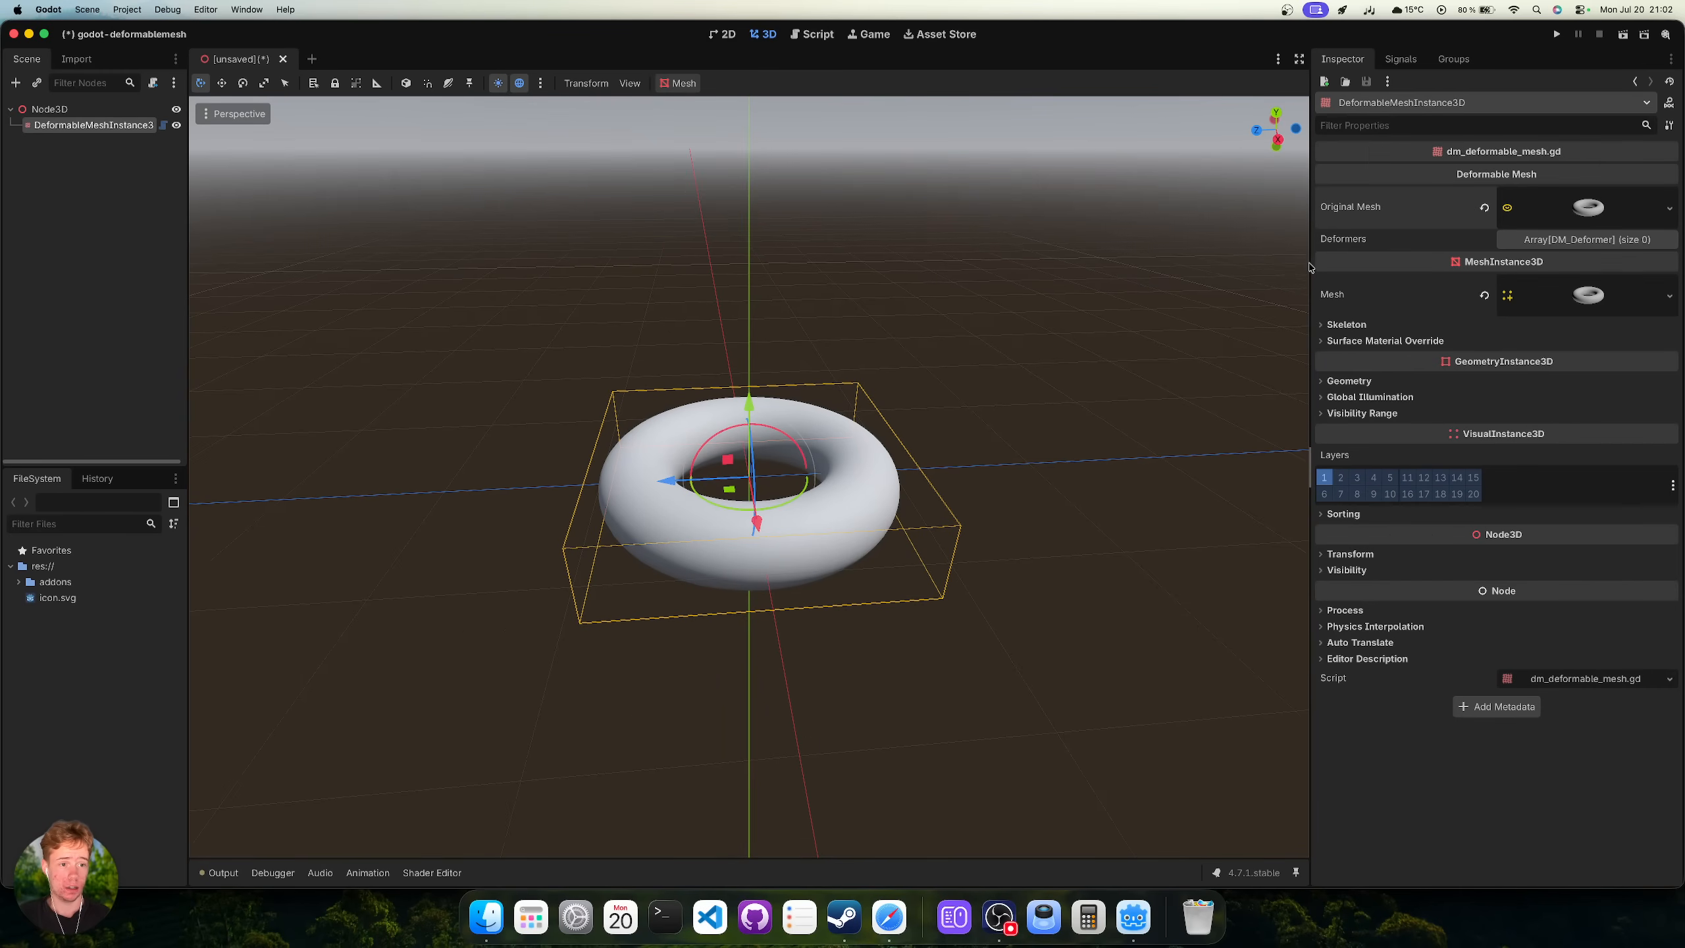
{"action": "left_click", "coordinate": [50, 109]}
{"action": "left_click", "coordinate": [87, 125]}
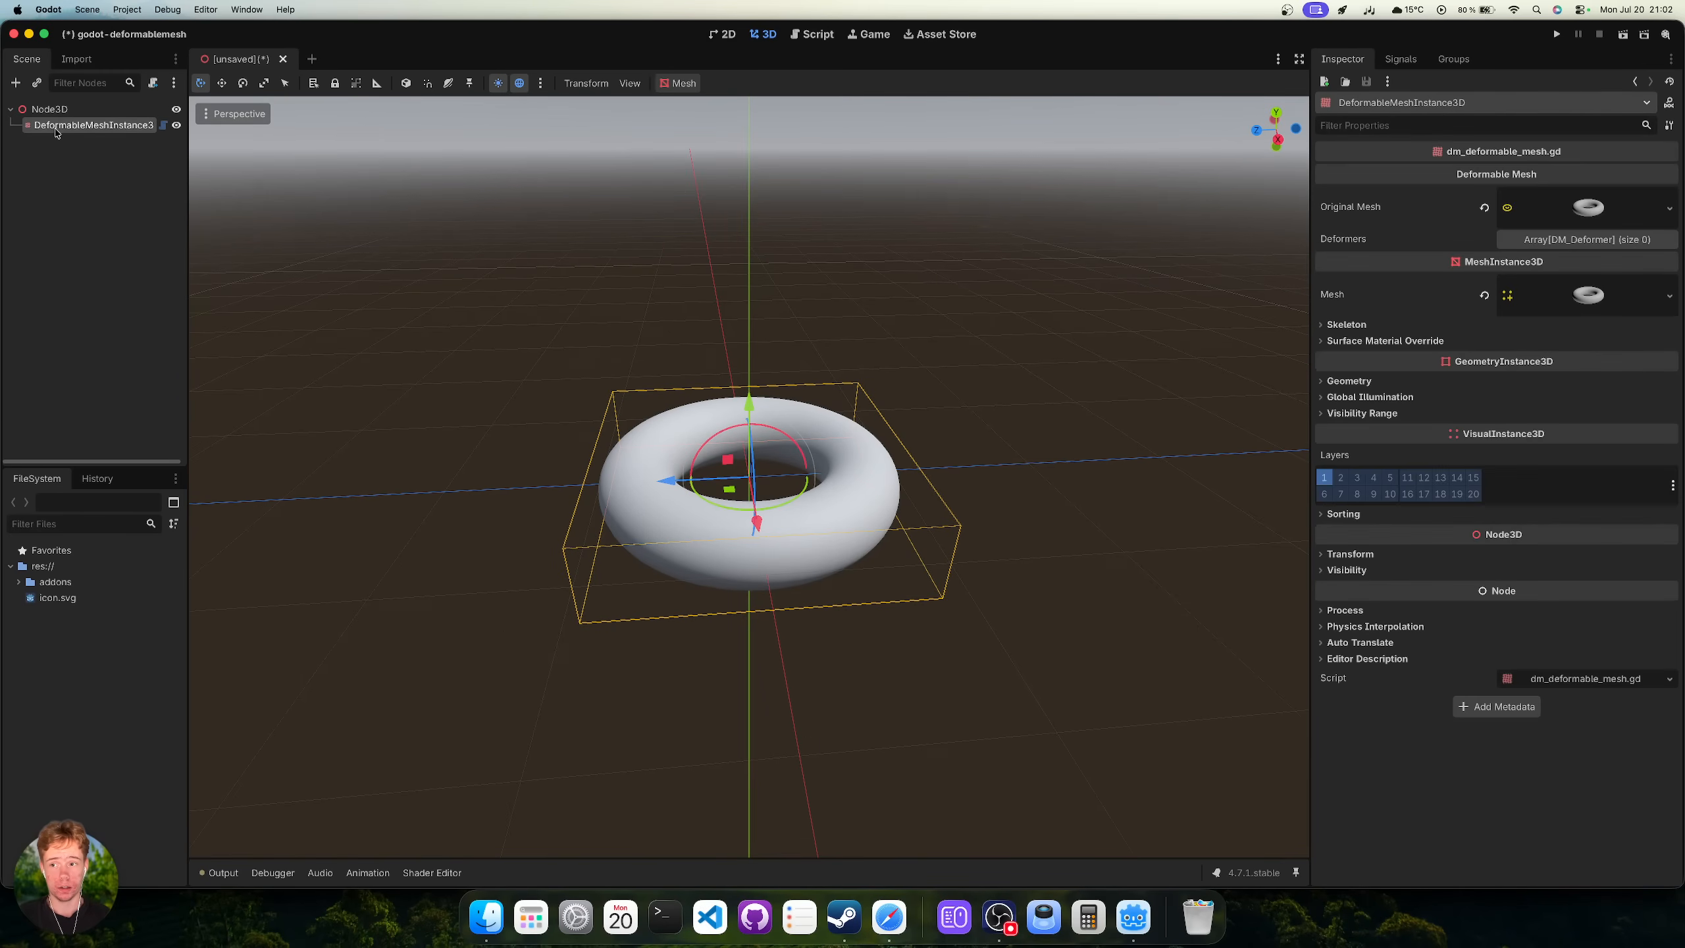
Start saving the torus mesh to a file, cancel, and select the Node3D root.
{"action": "left_click", "coordinate": [1666, 210]}
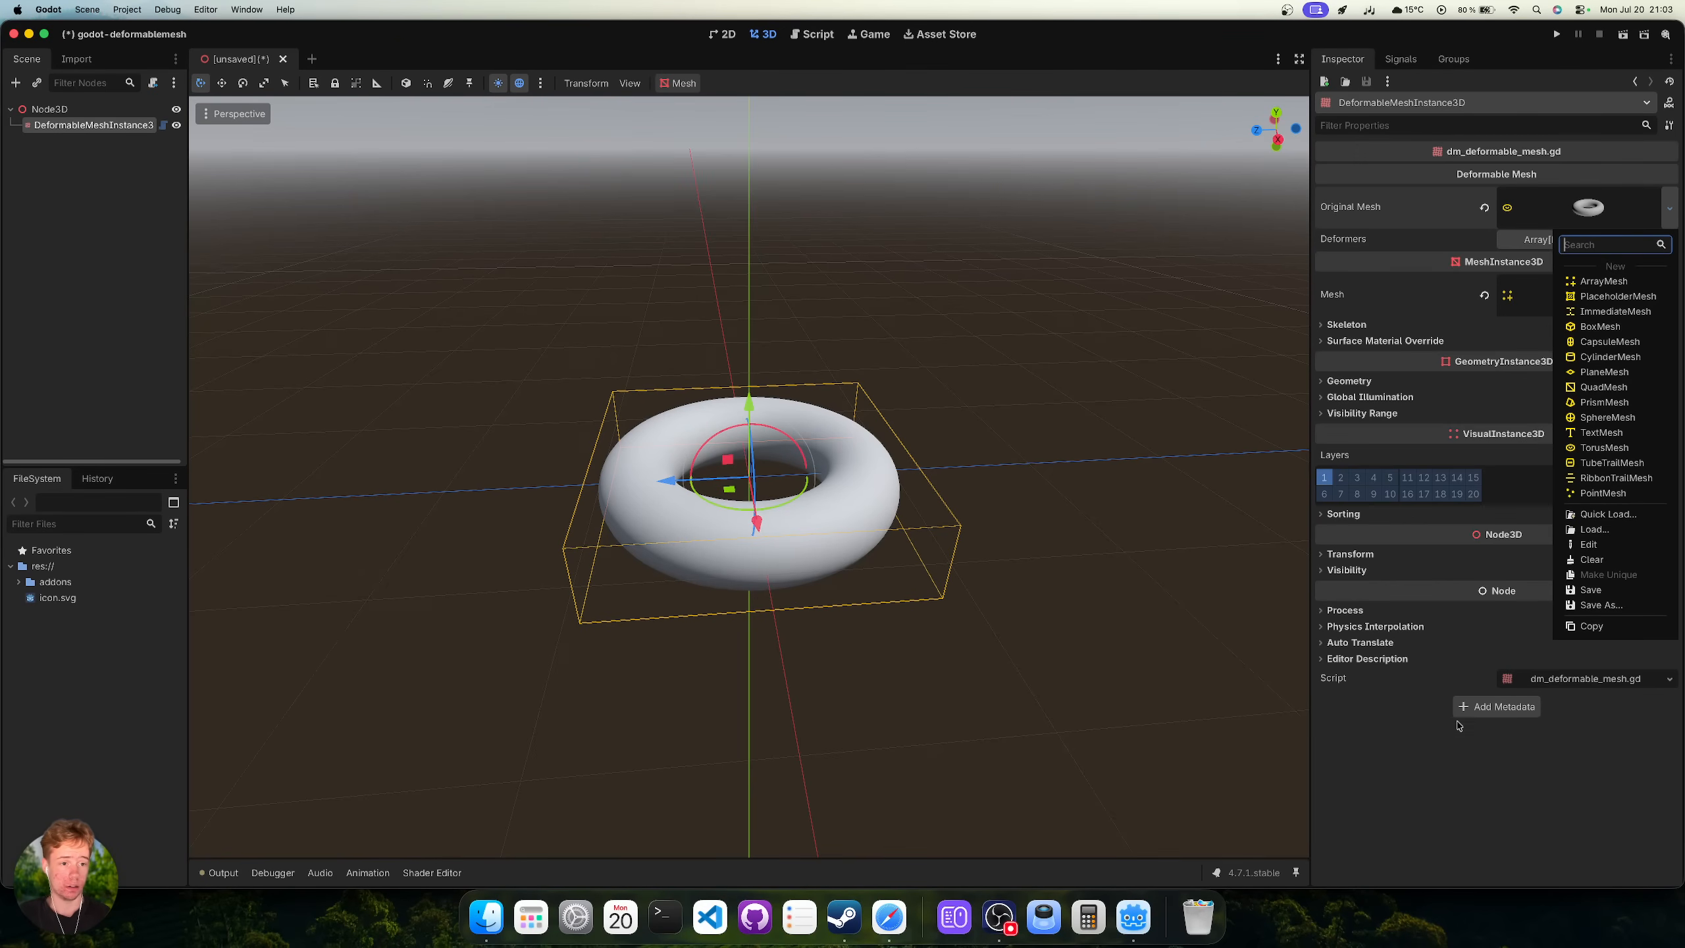
{"action": "left_click", "coordinate": [1605, 604]}
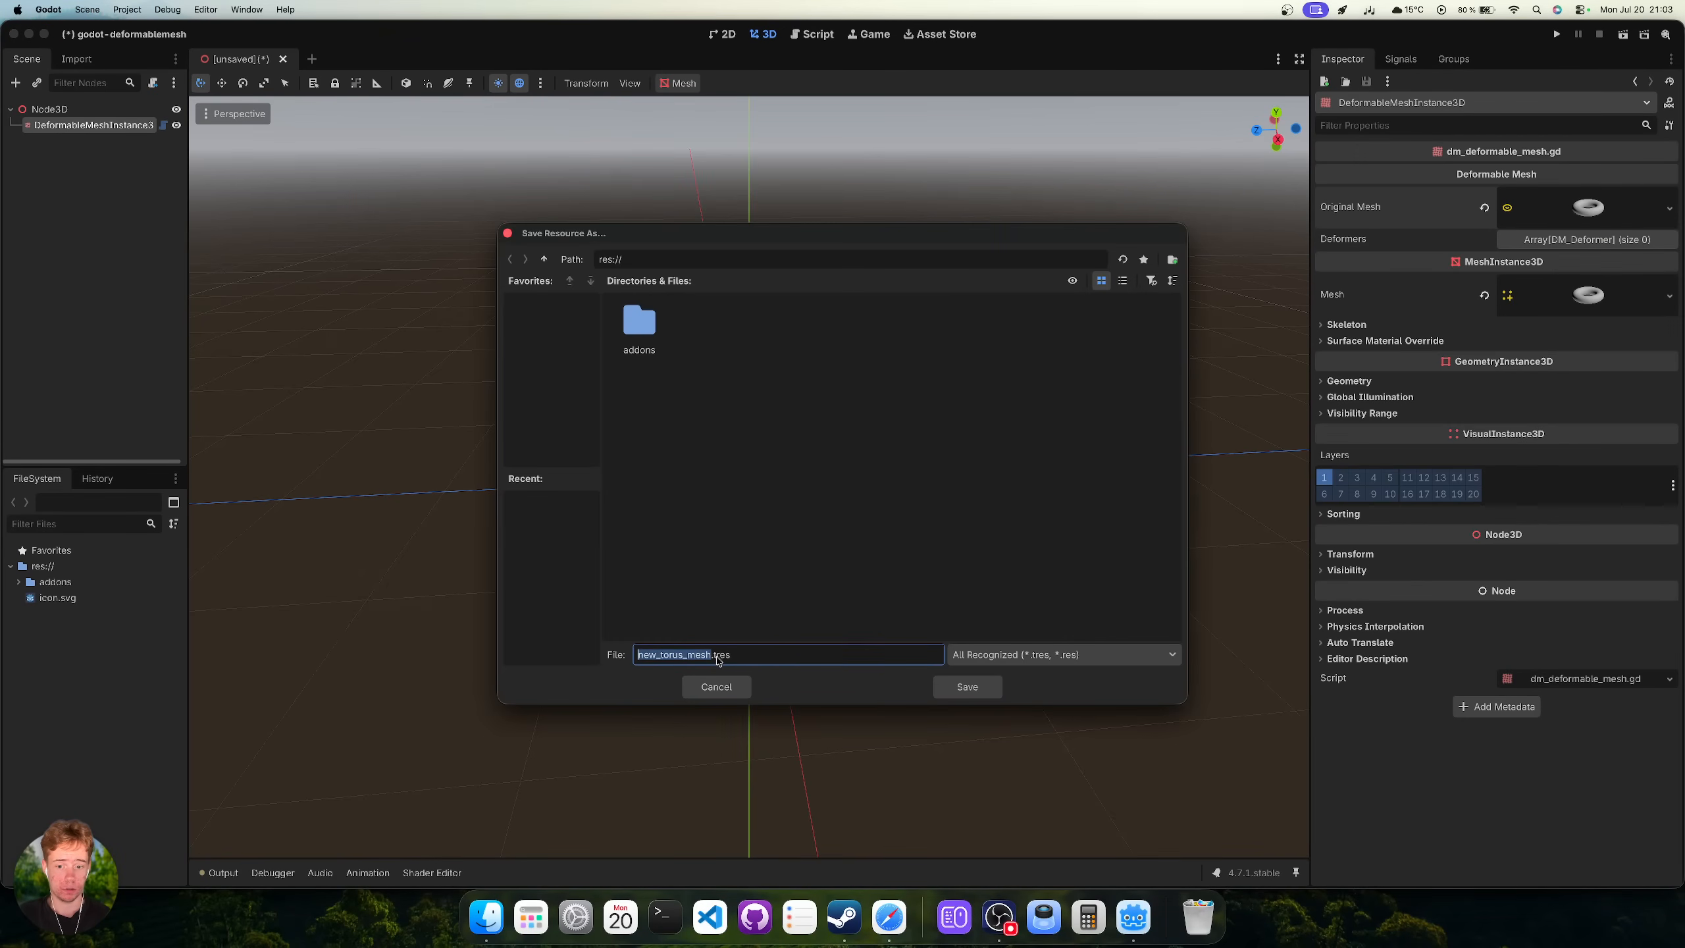
{"action": "left_click", "coordinate": [1016, 656]}
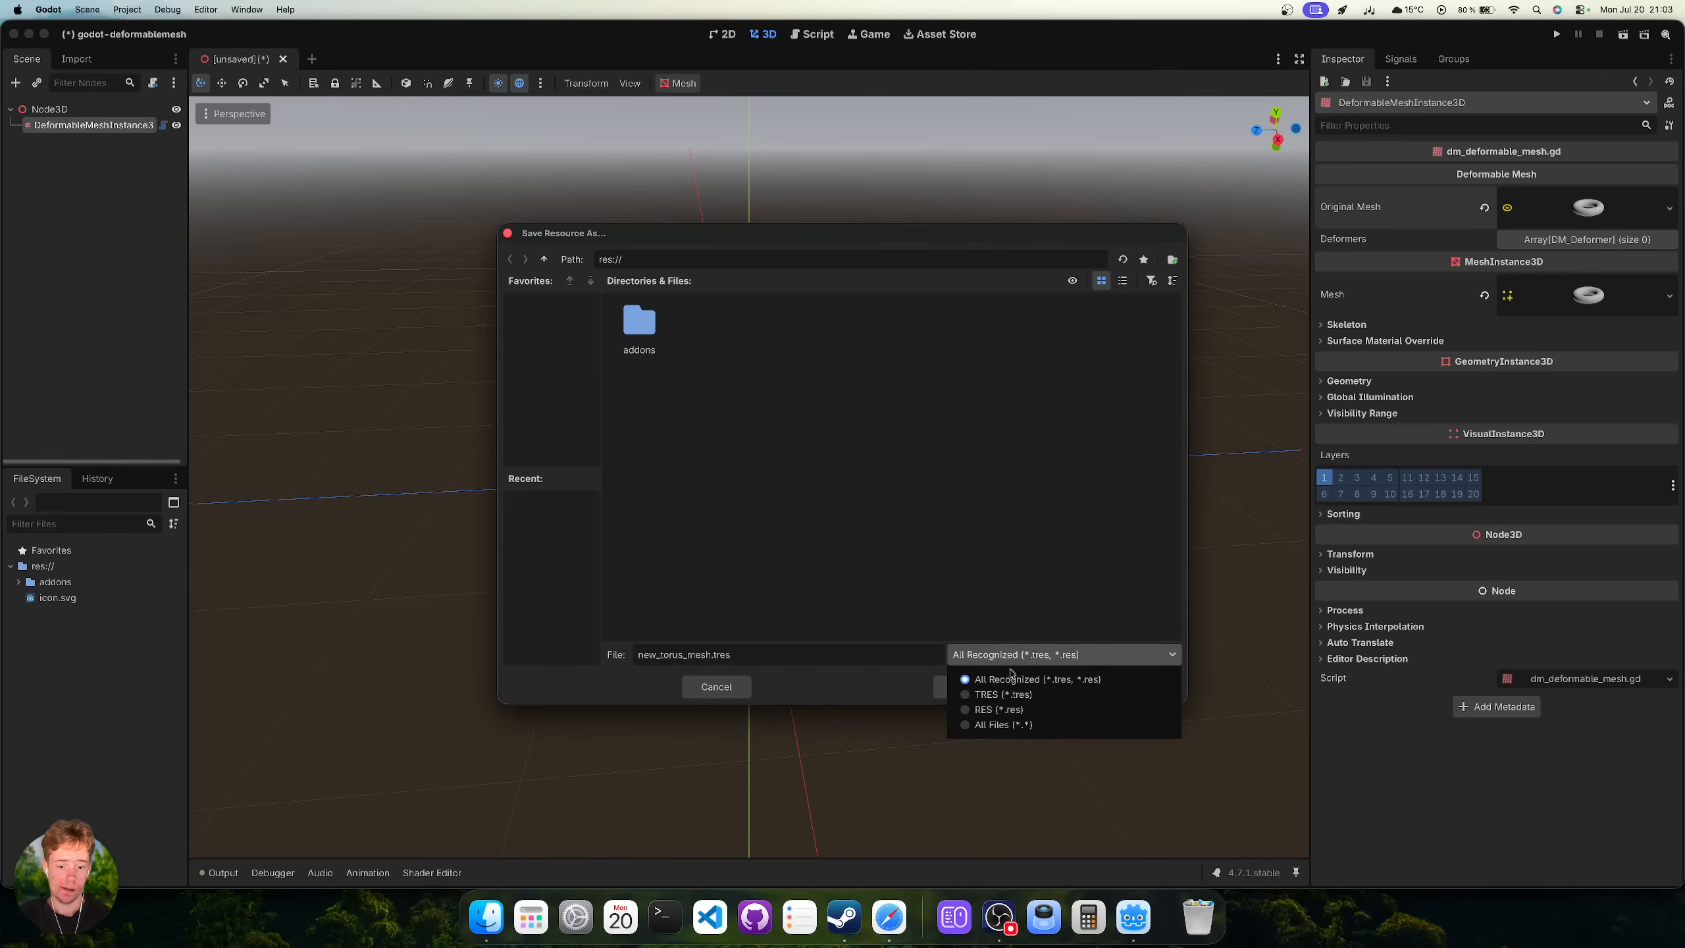
{"action": "left_click", "coordinate": [707, 684]}
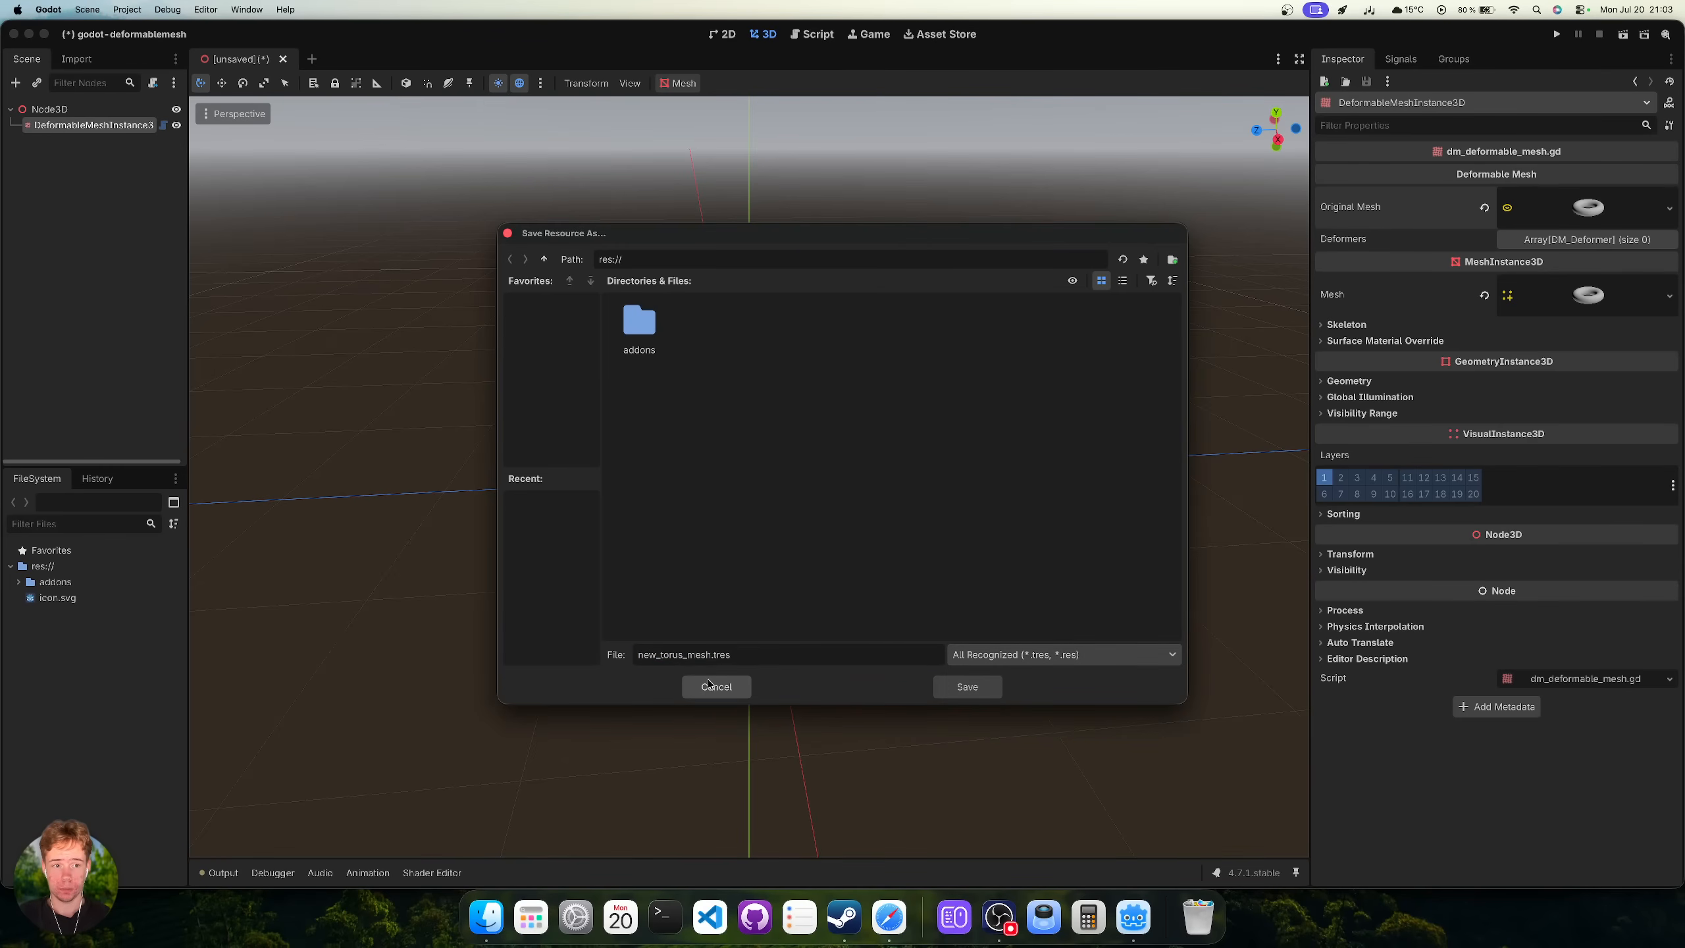
{"action": "left_click", "coordinate": [707, 685]}
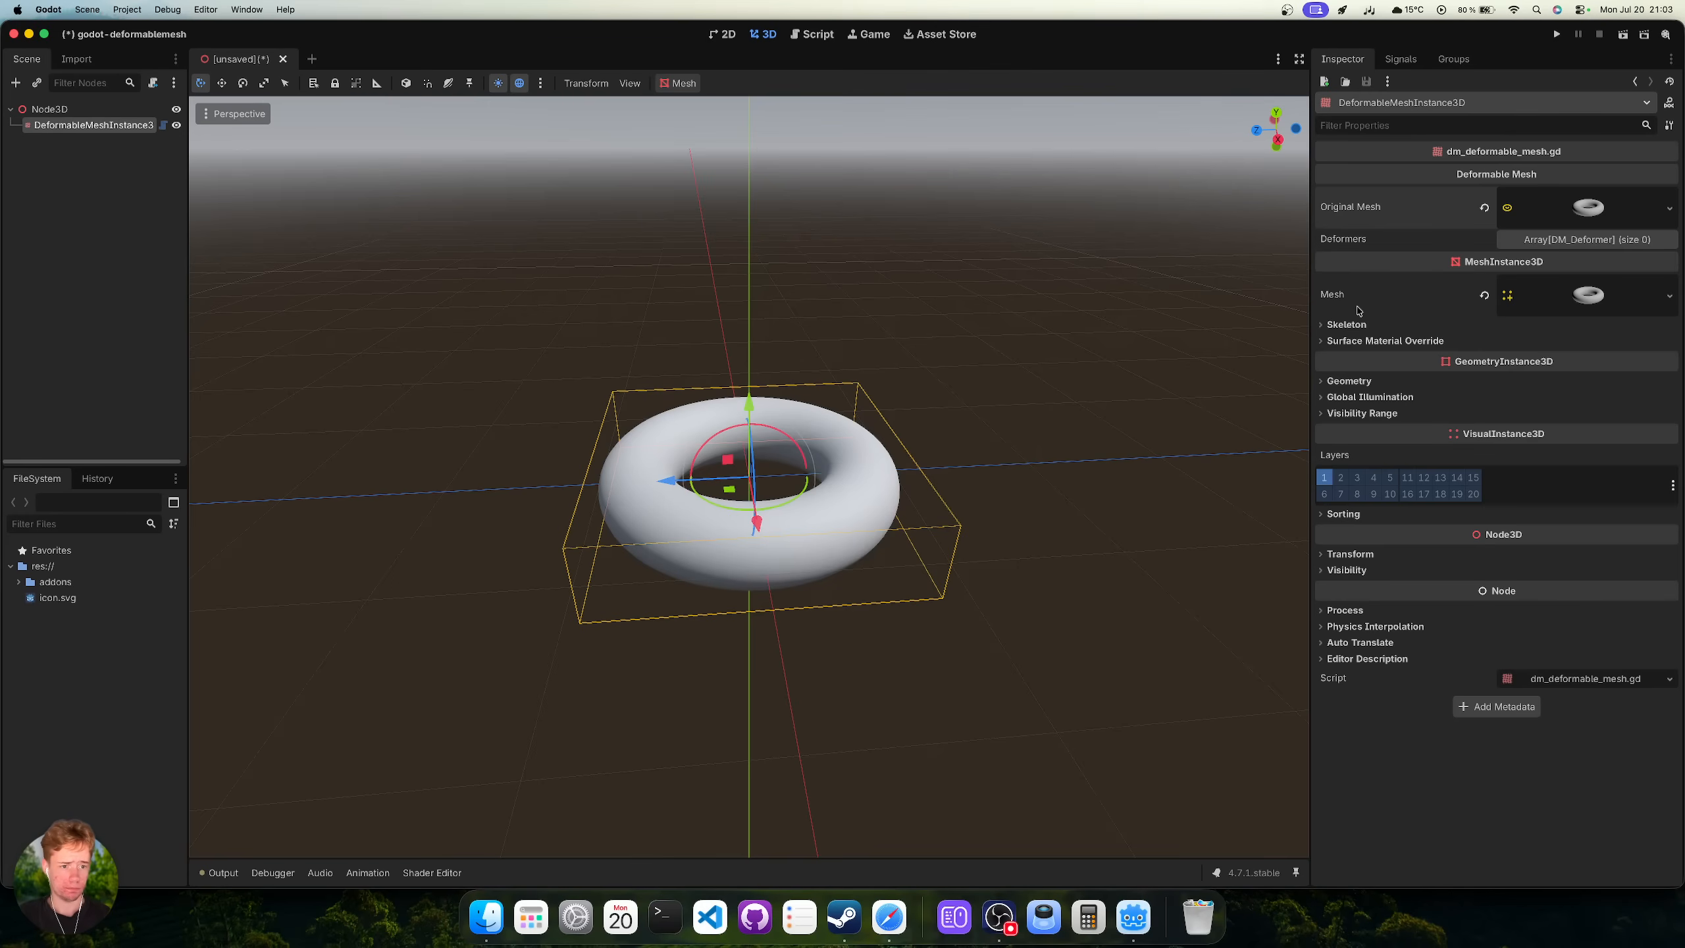
{"action": "left_click", "coordinate": [68, 110]}
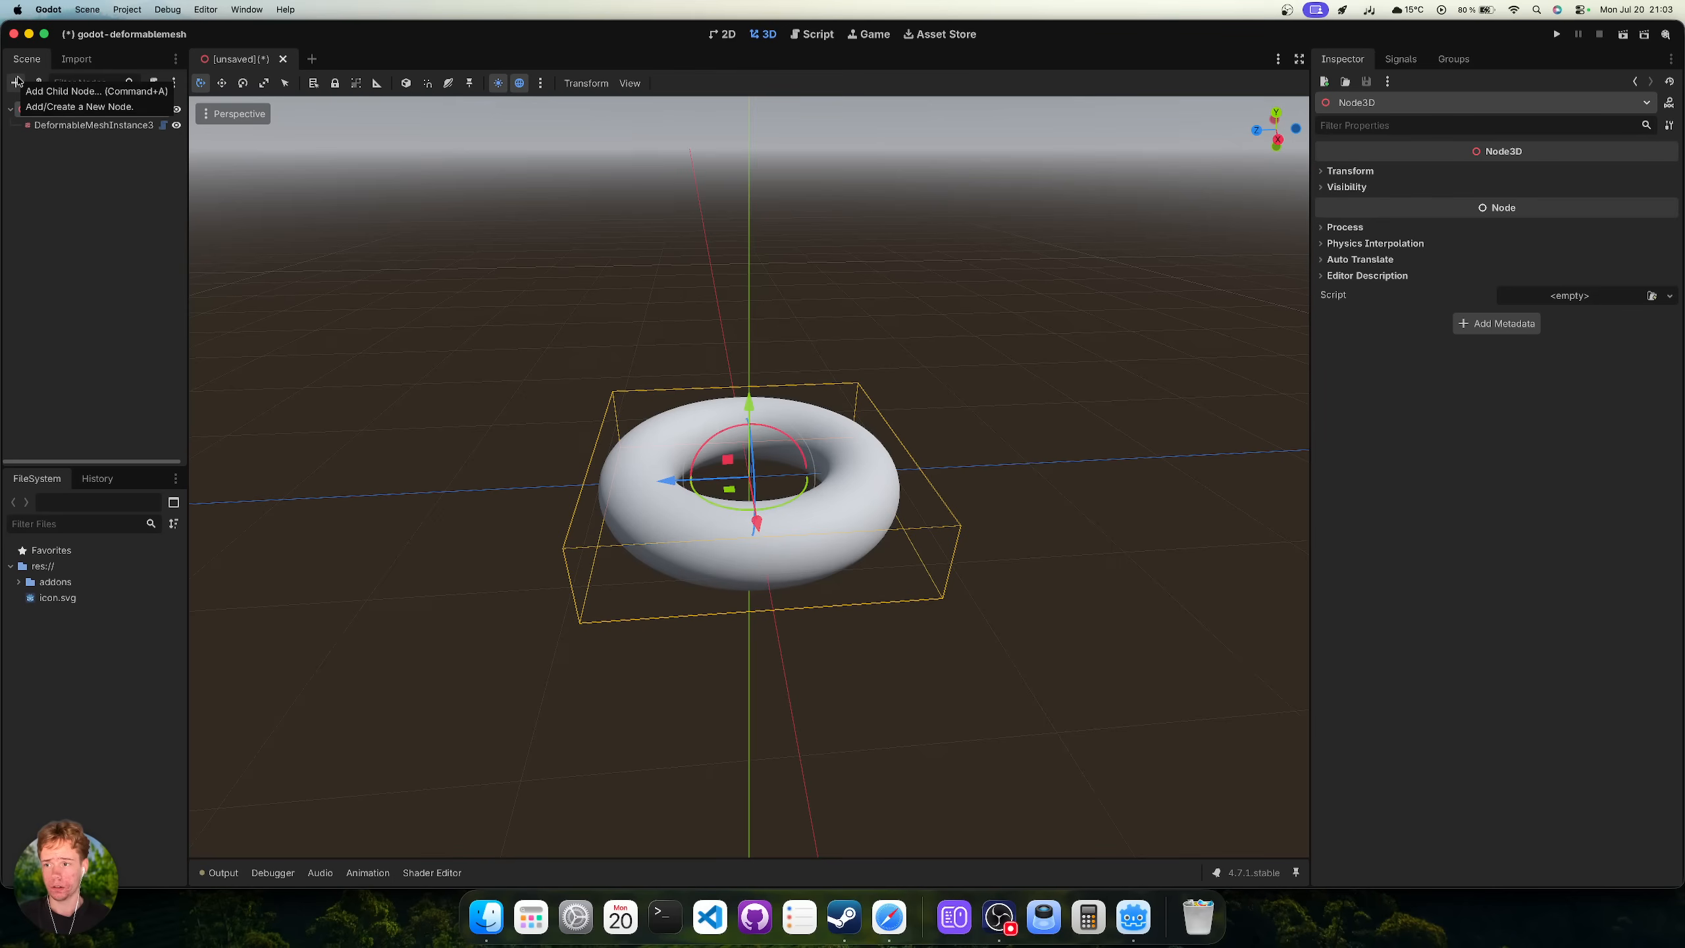
Add a StandardDeformer child under Node3D, defaulting to Bend on the Y axis.
{"action": "left_click", "coordinate": [16, 82]}
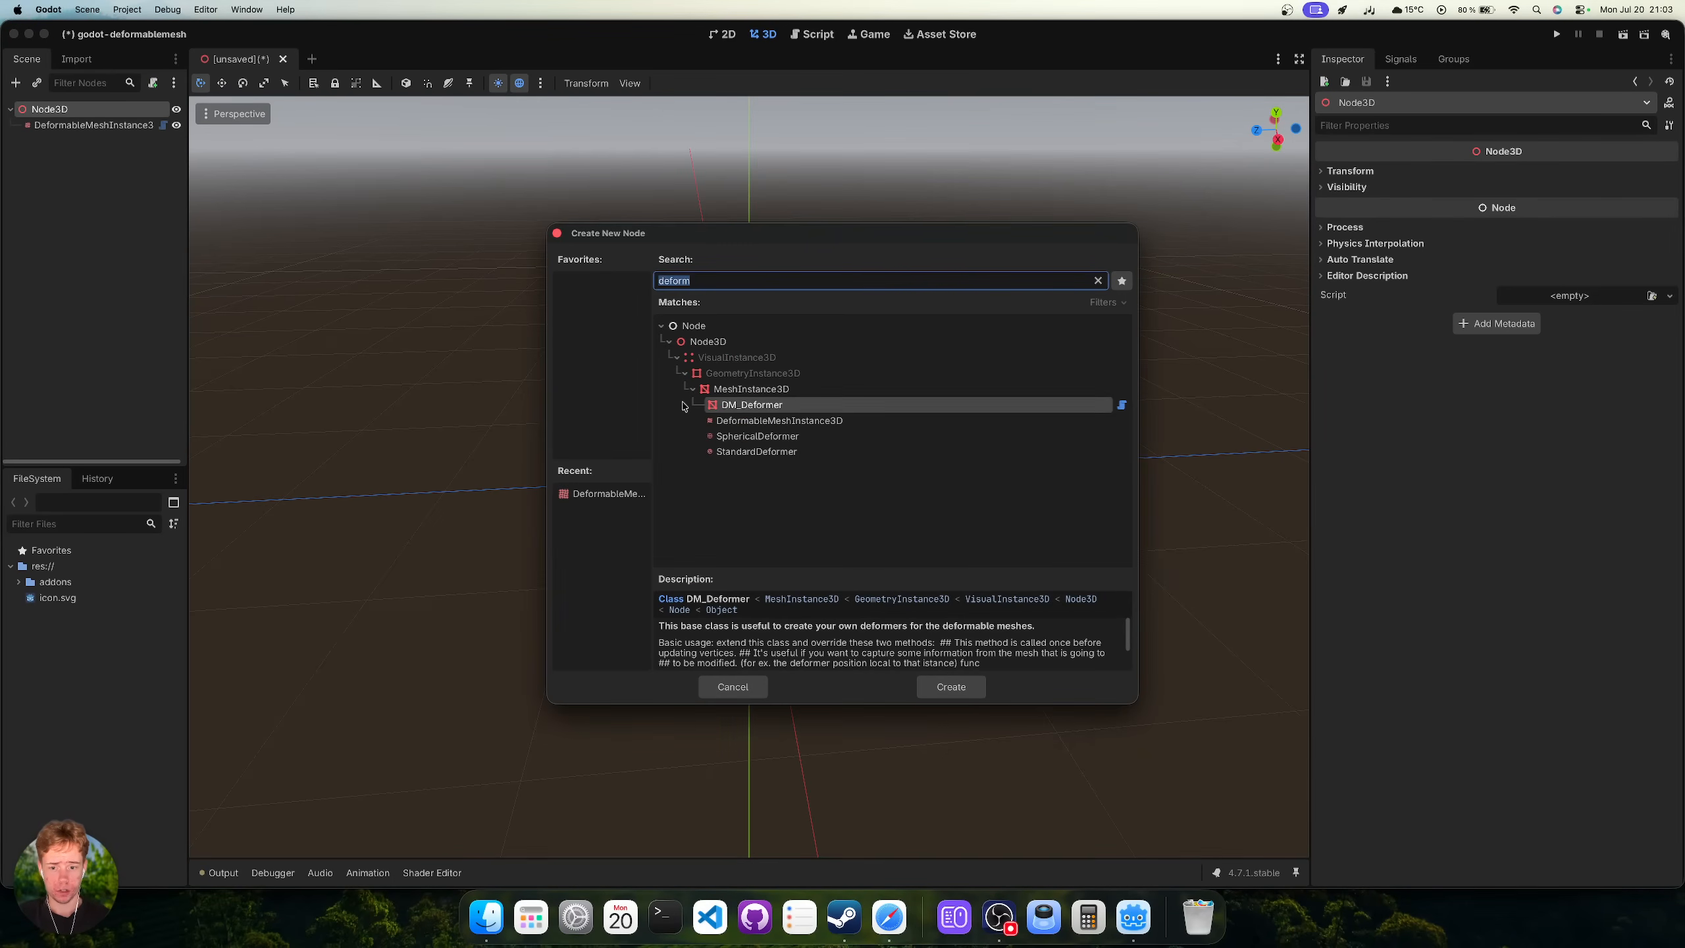
{"action": "double_click", "coordinate": [823, 453]}
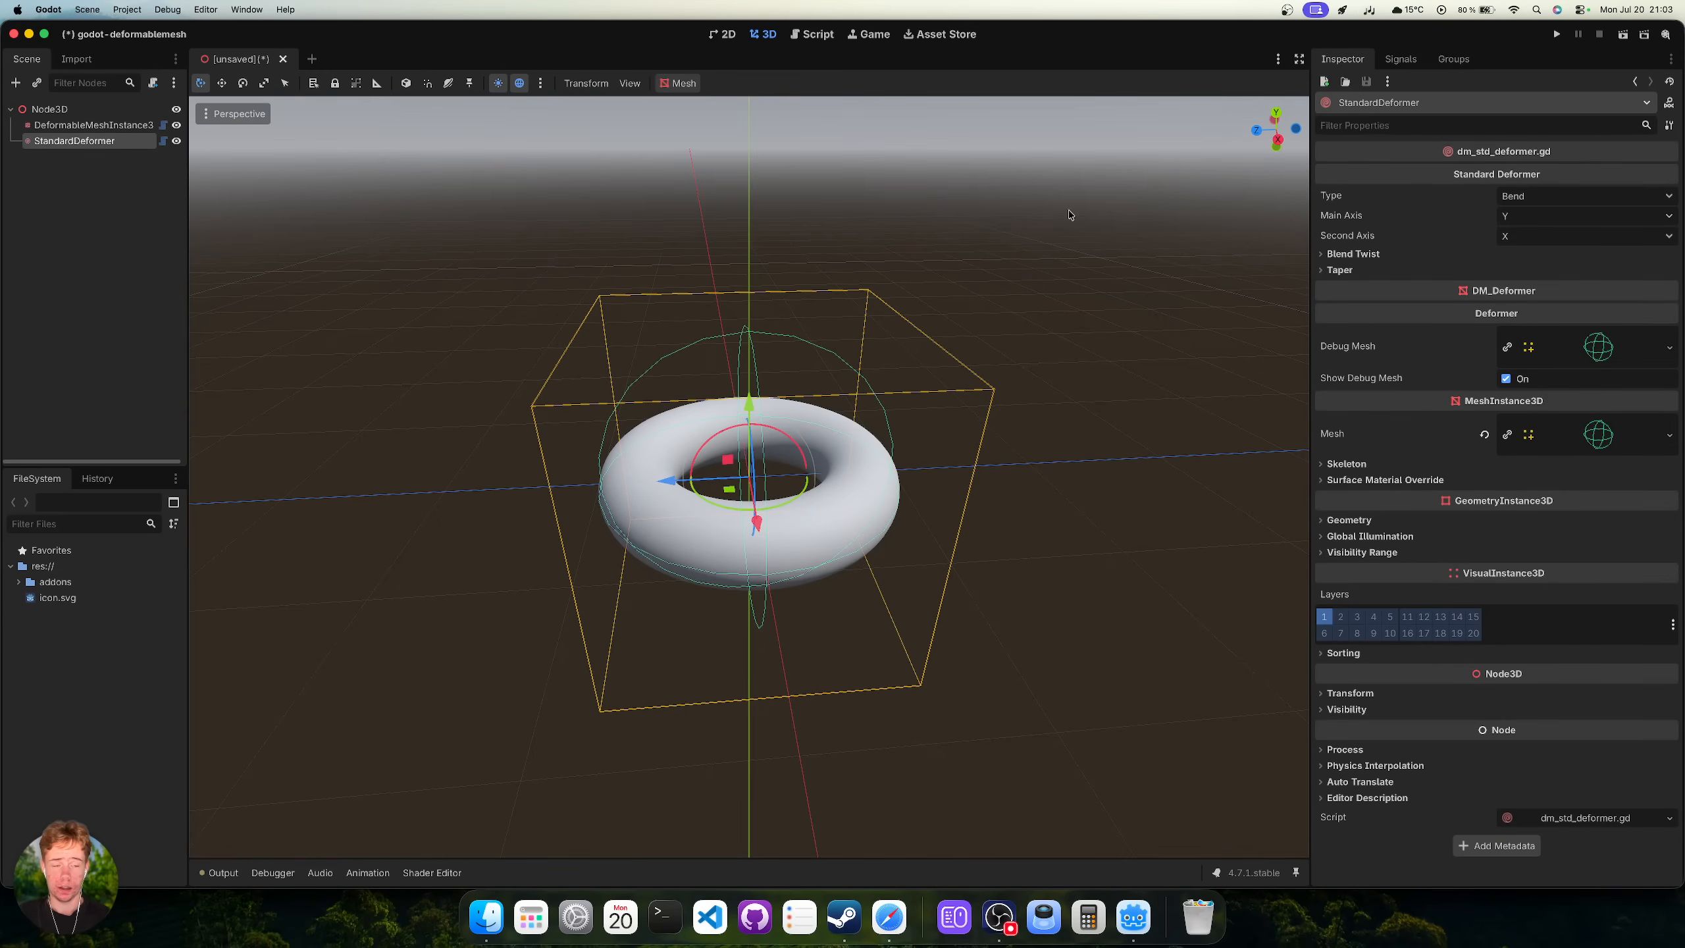
{"action": "left_click", "coordinate": [50, 126]}
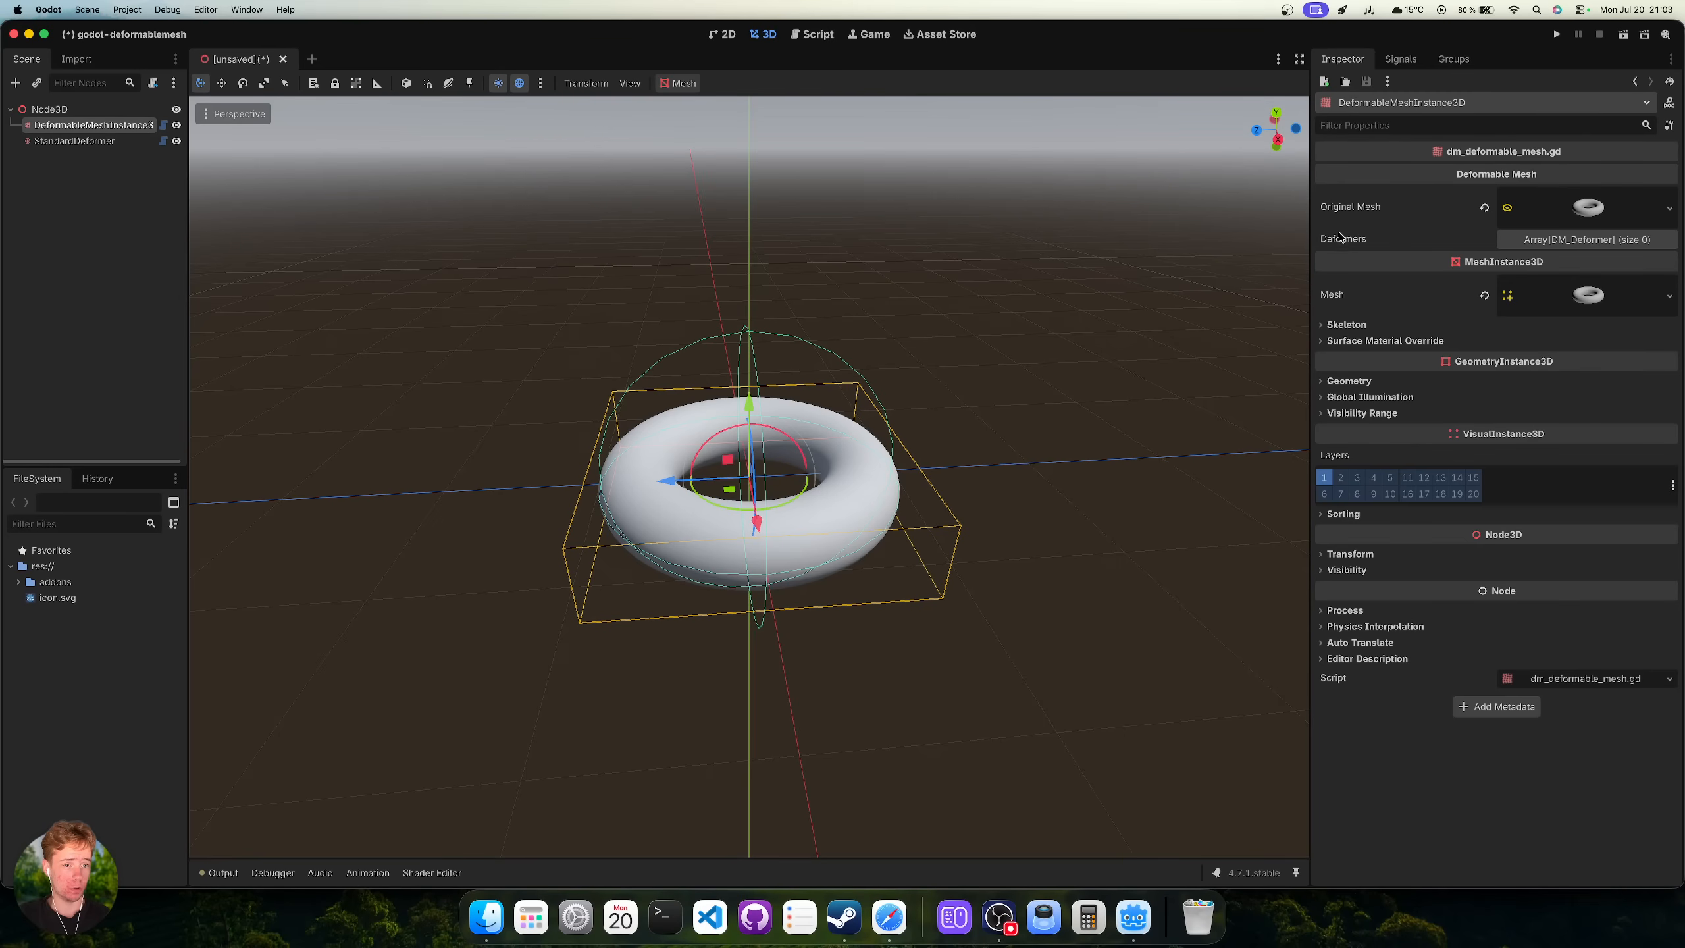
Add StandardDeformer as an element in the DeformableMeshInstance3D's Deformers array.
{"action": "left_click", "coordinate": [1582, 242]}
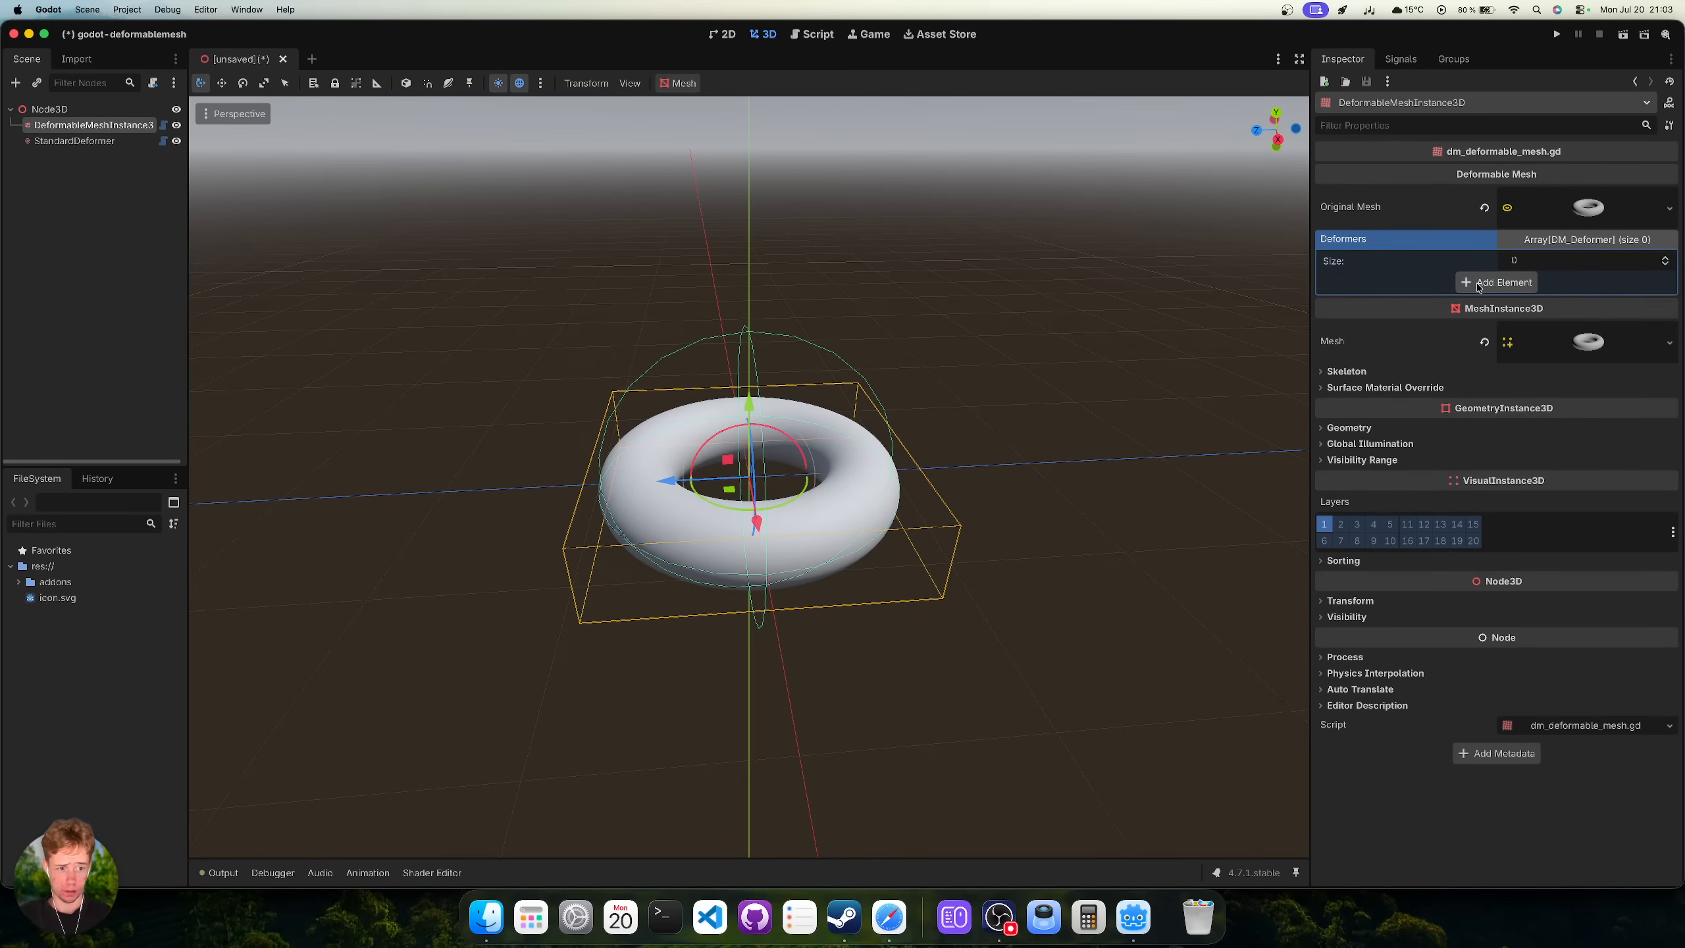
{"action": "left_click", "coordinate": [1478, 284]}
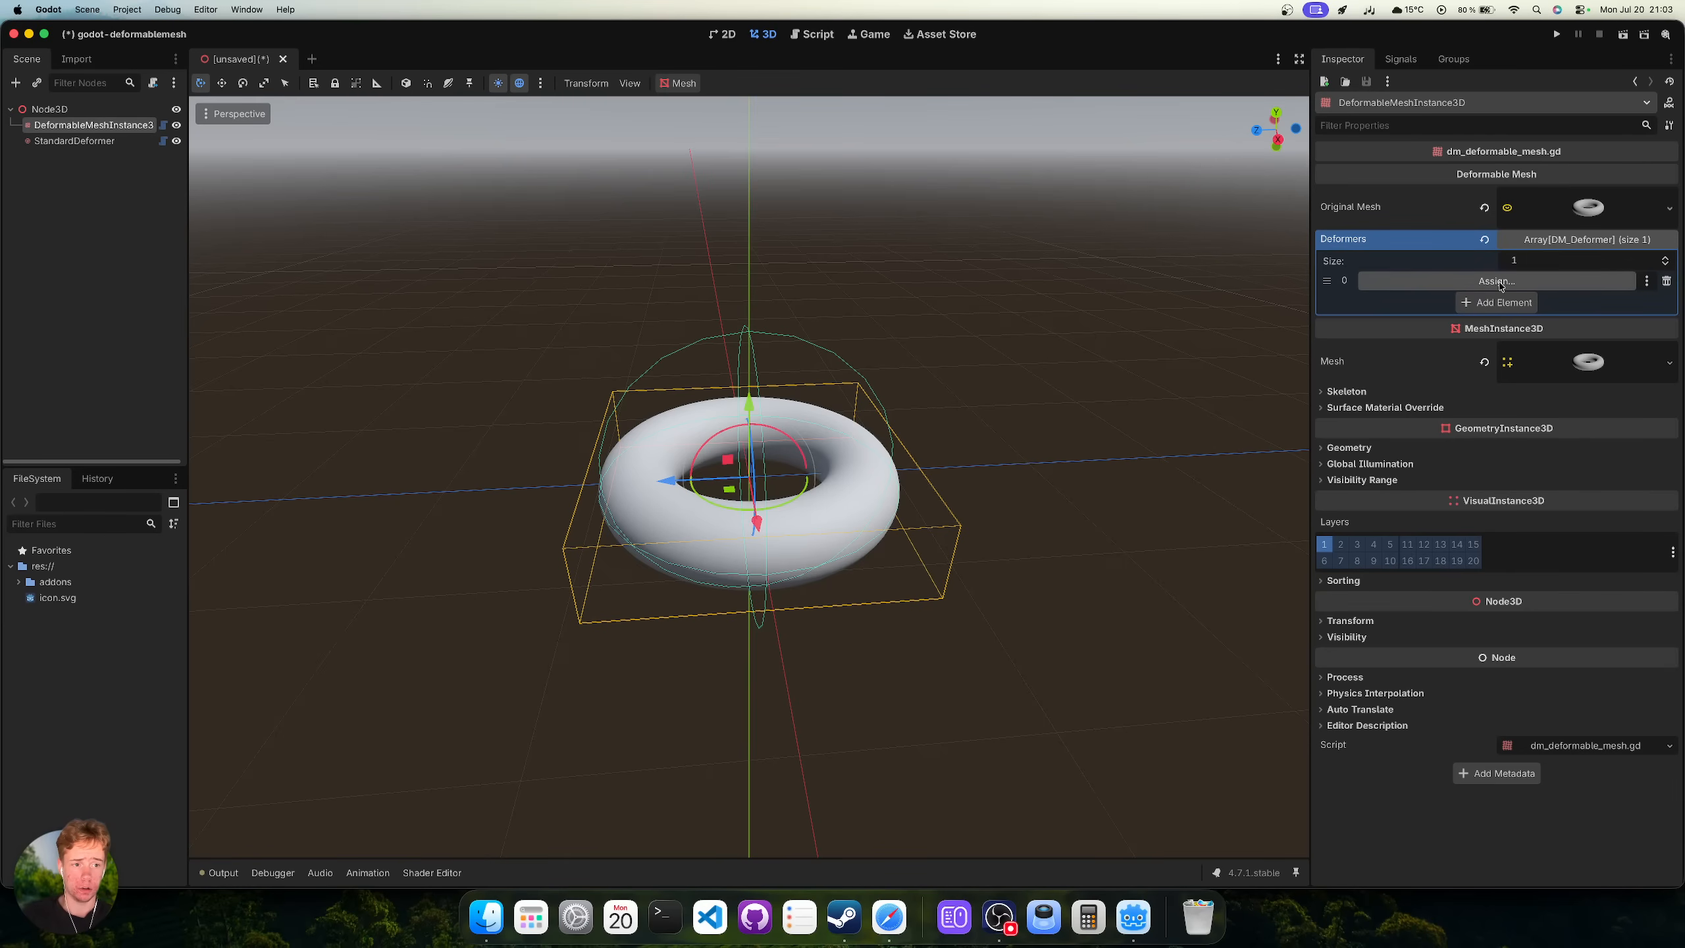
{"action": "left_click", "coordinate": [1497, 283]}
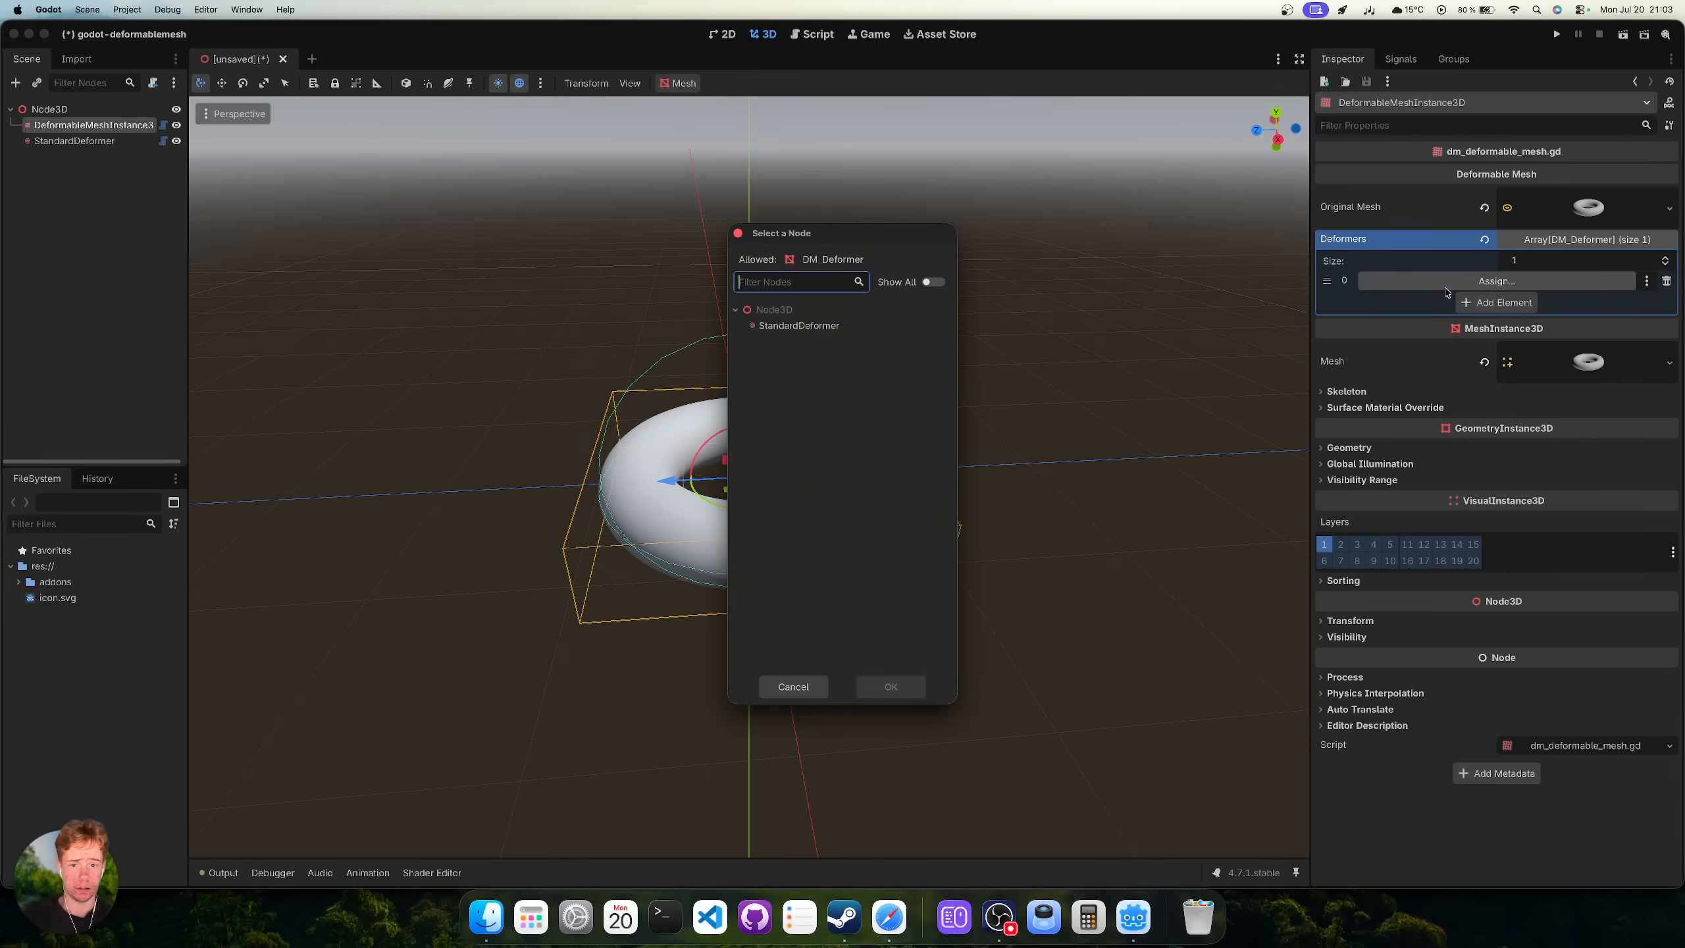
{"action": "left_click", "coordinate": [811, 327]}
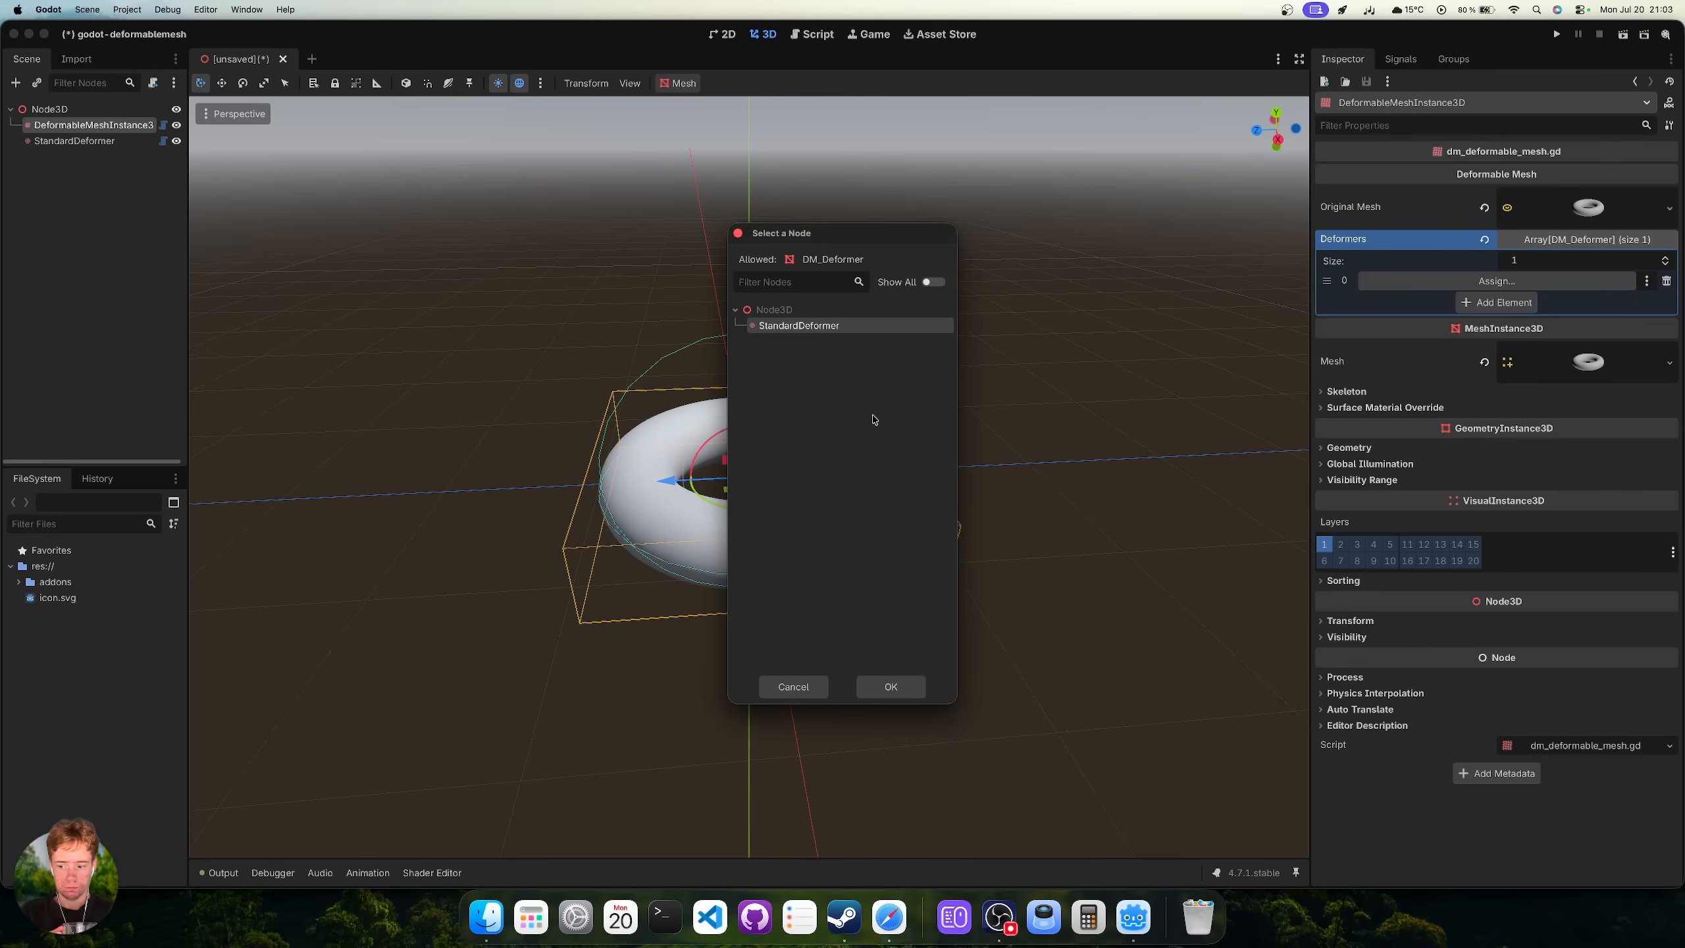
{"action": "left_click", "coordinate": [891, 687]}
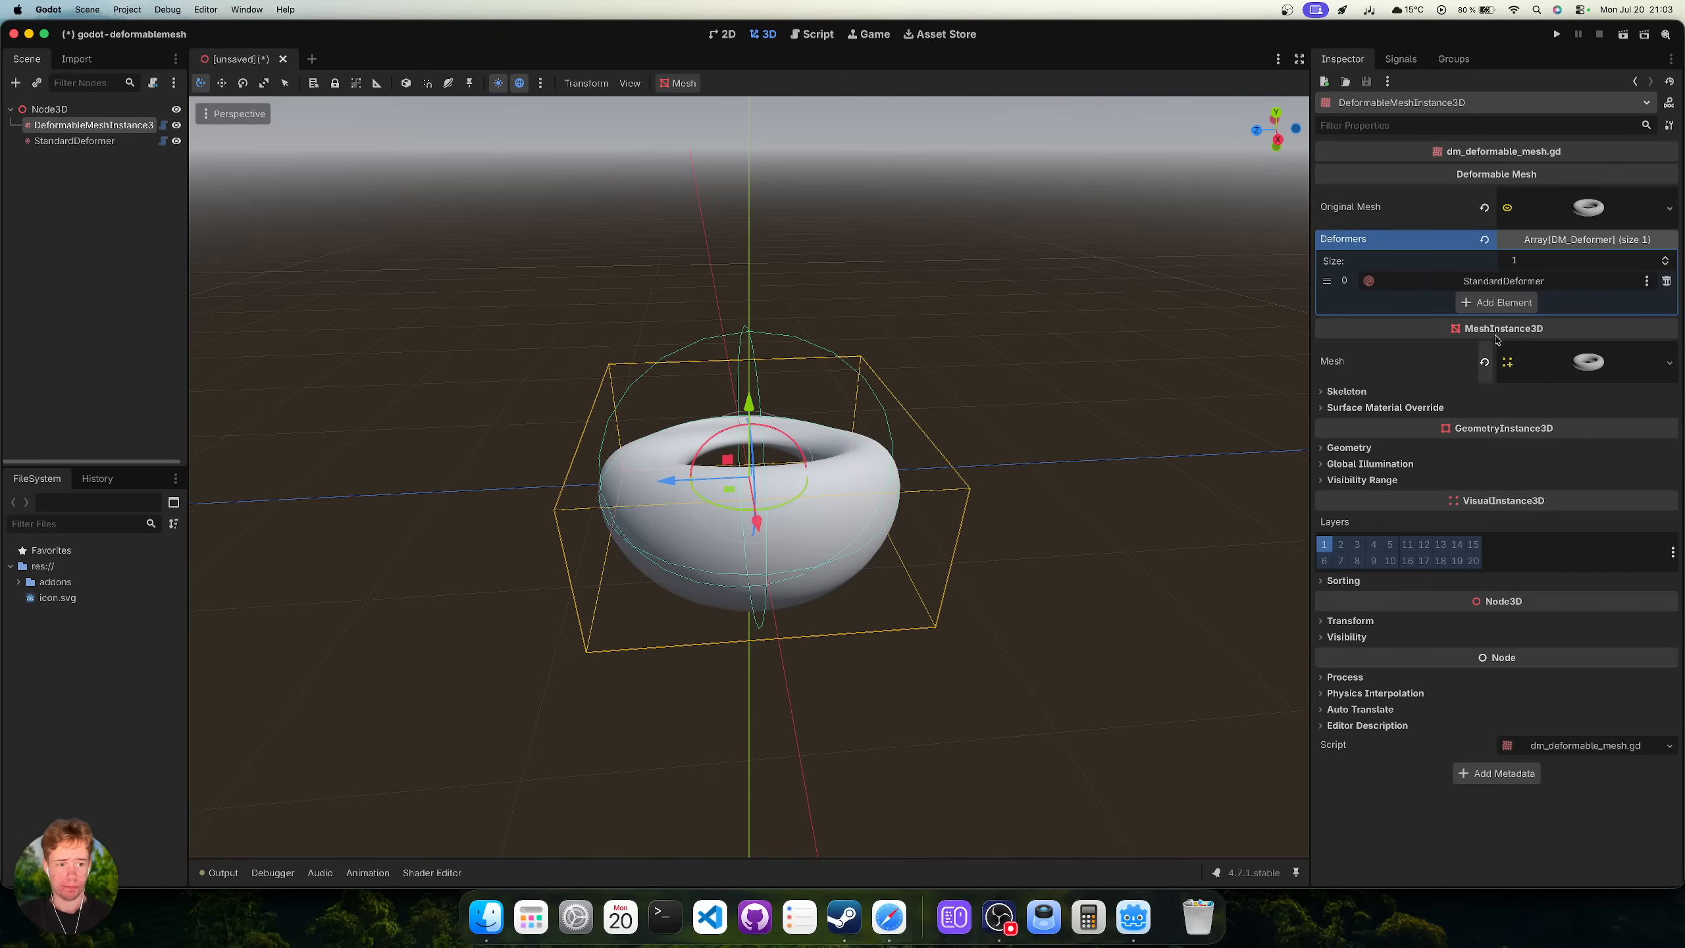
{"action": "left_click", "coordinate": [101, 142]}
{"action": "scroll", "coordinate": [879, 458], "scroll_direction": "right", "scroll_amount": 10}
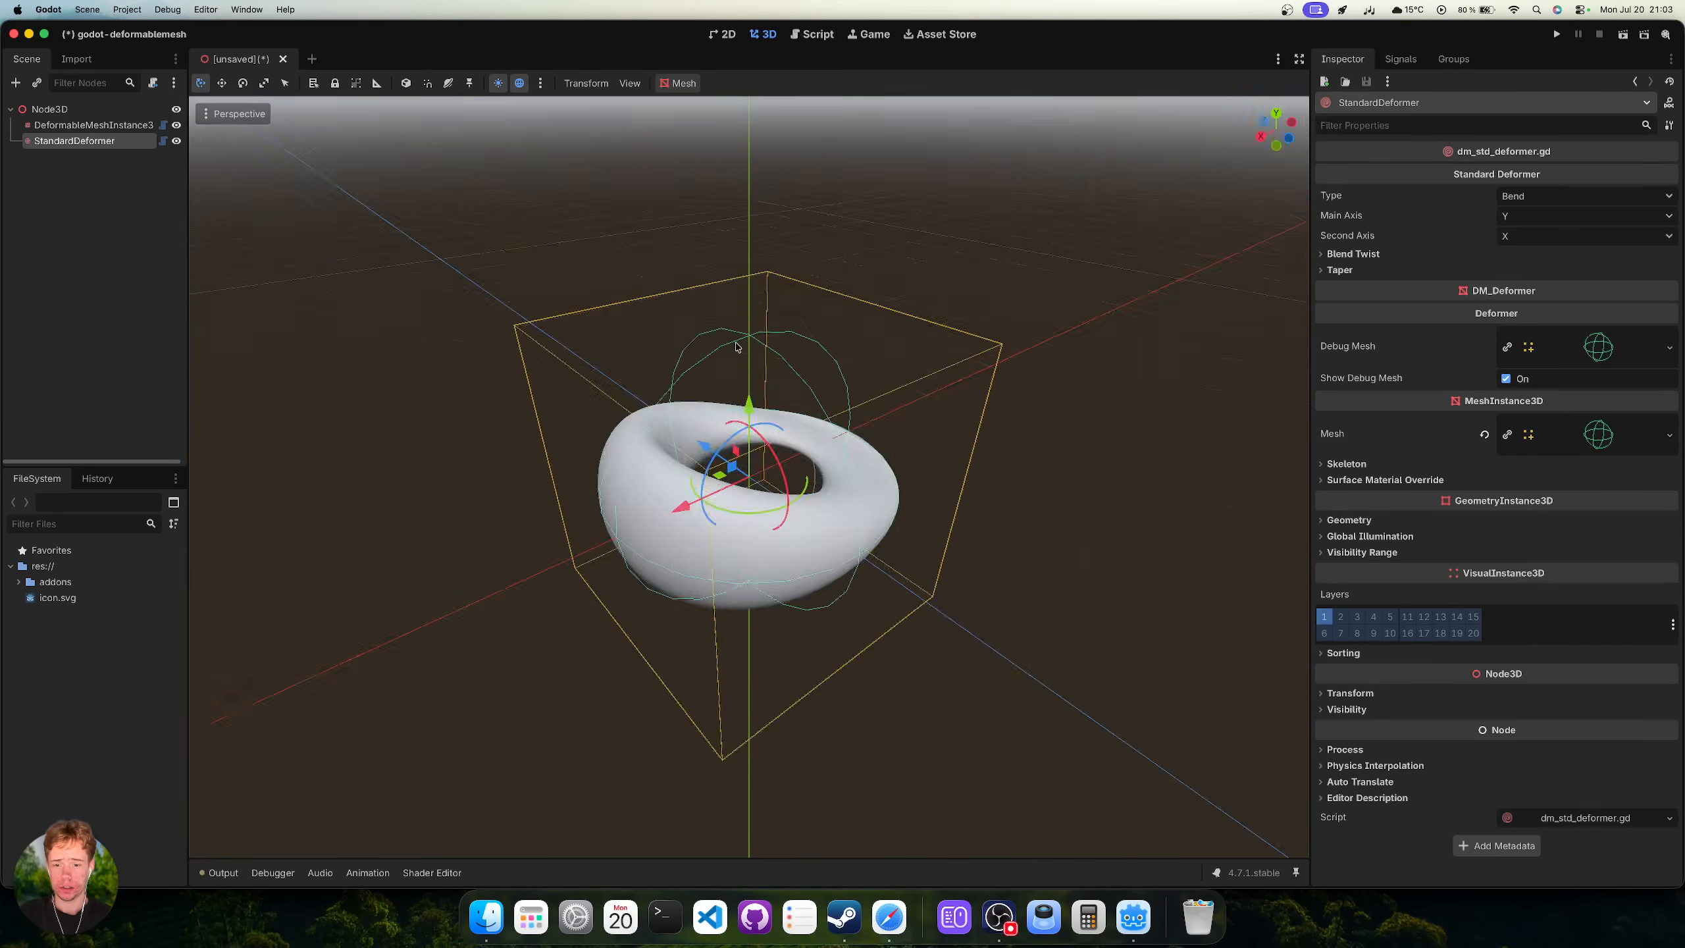
{"action": "scroll", "coordinate": [879, 458], "scroll_direction": "up", "scroll_amount": 3}
{"action": "scroll", "coordinate": [879, 458], "scroll_direction": "down", "scroll_amount": 10}
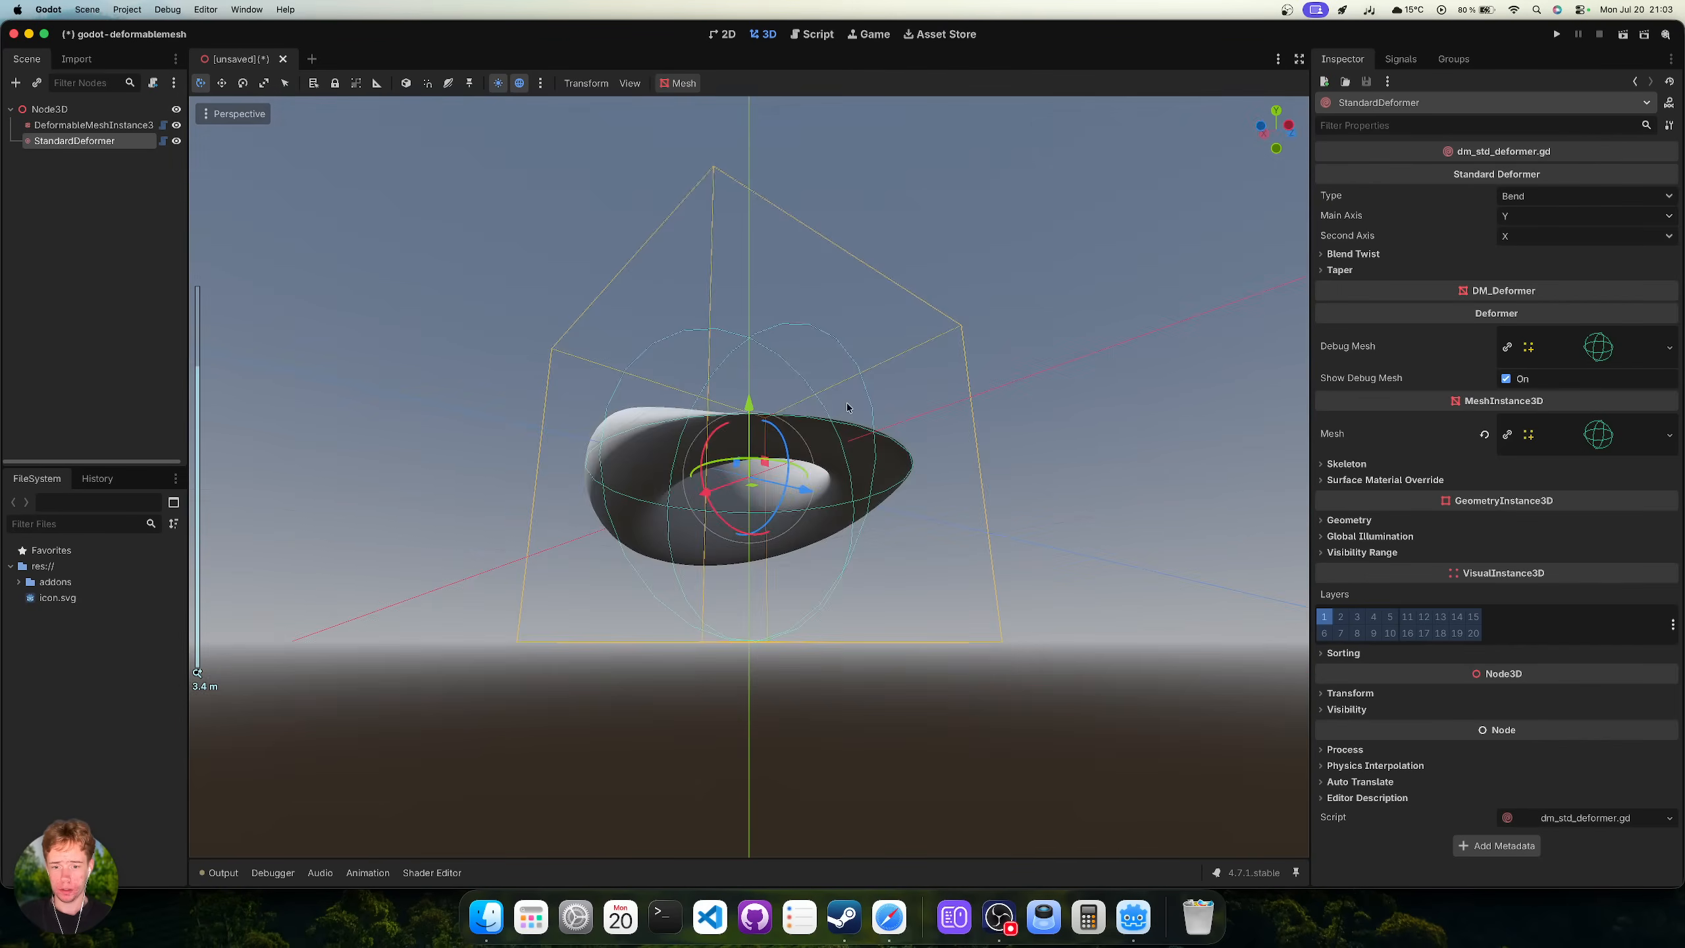
{"action": "scroll", "coordinate": [879, 458], "scroll_direction": "up", "scroll_amount": 8}
{"action": "key", "text": "g"}
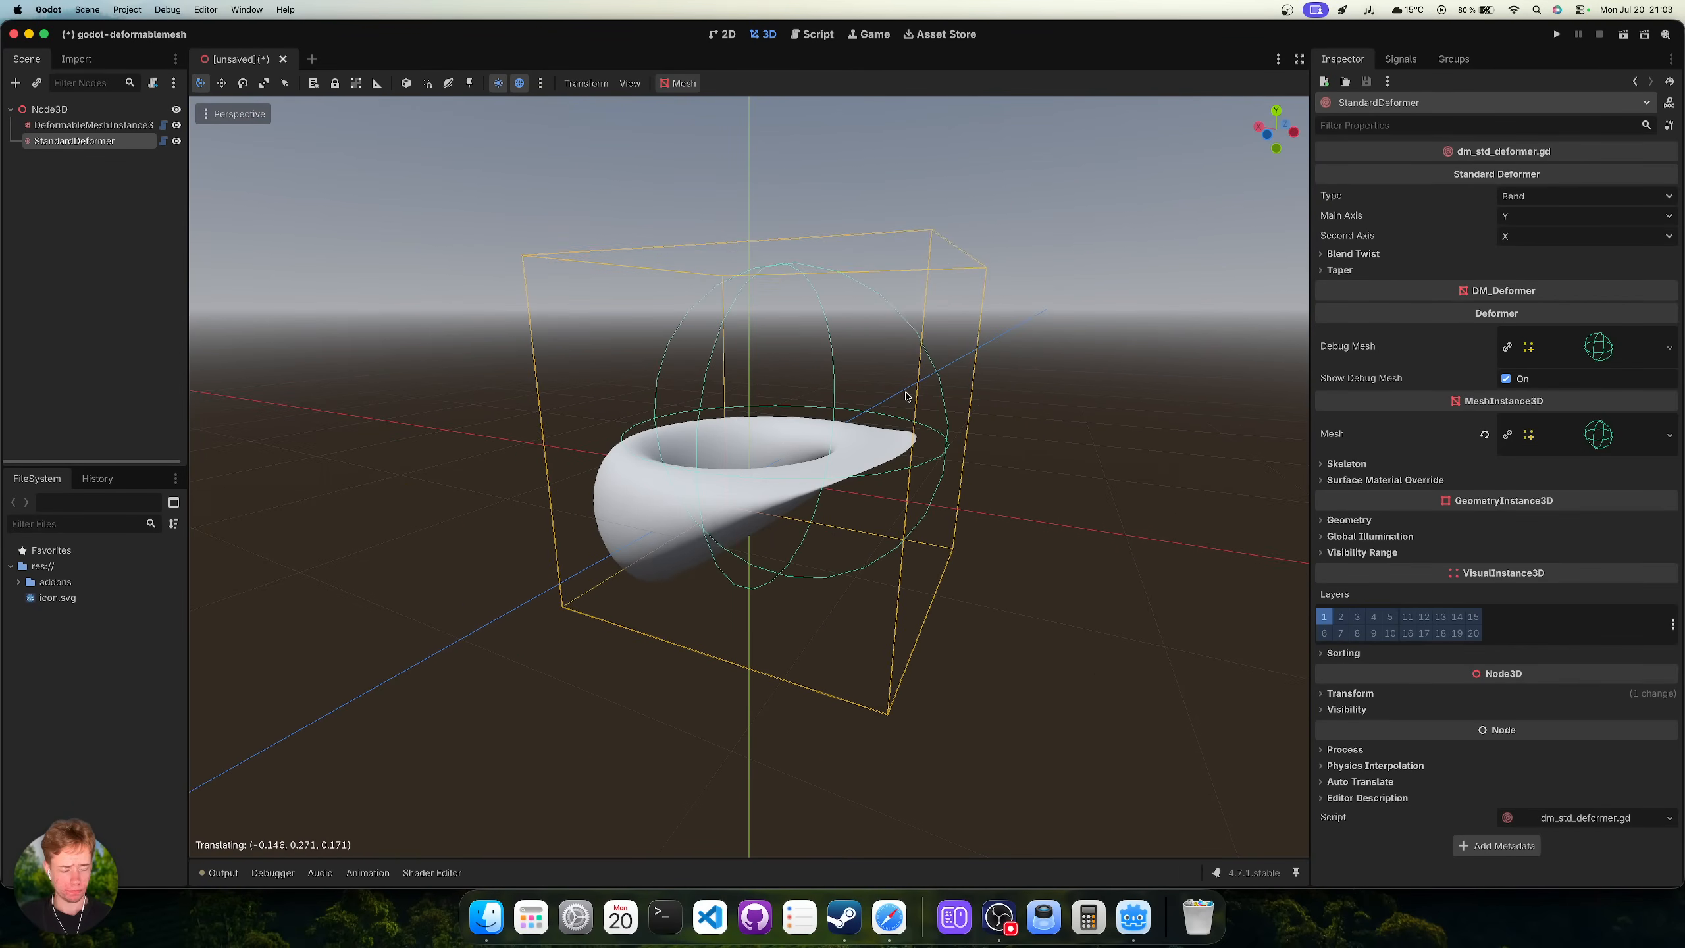
{"action": "key", "text": "Escape"}
{"action": "scroll", "coordinate": [951, 447], "scroll_direction": "up", "scroll_amount": 10}
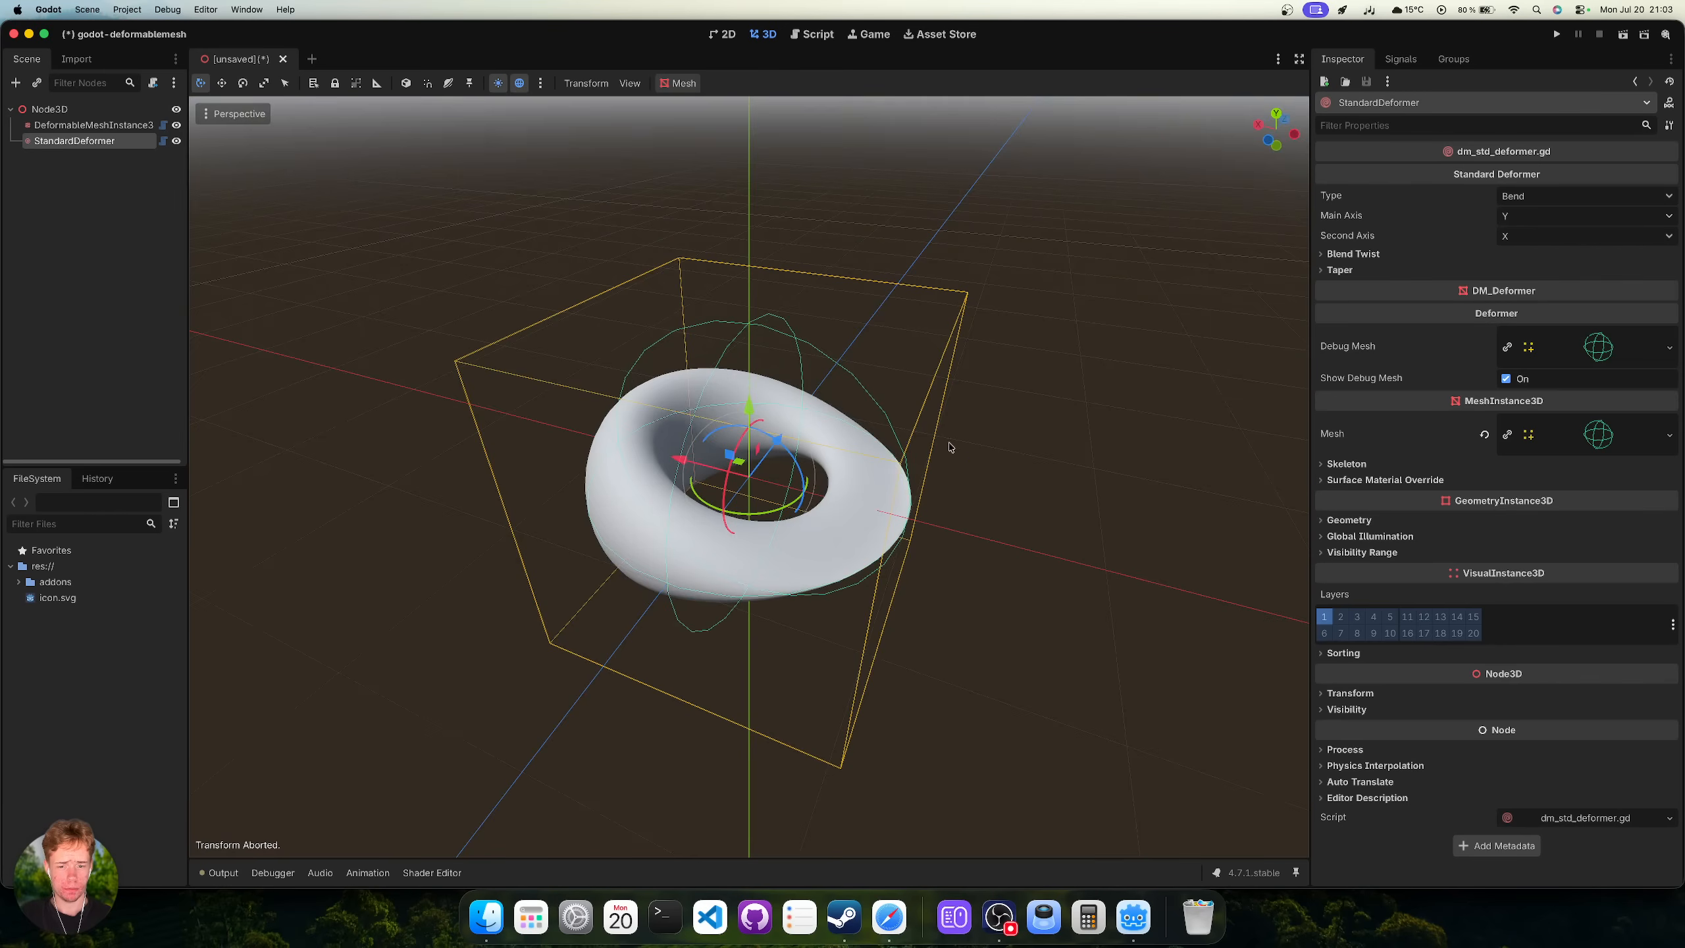
{"action": "scroll", "coordinate": [1074, 329], "scroll_direction": "down", "scroll_amount": 4}
{"action": "scroll", "coordinate": [1074, 330], "scroll_direction": "down", "scroll_amount": 5}
{"action": "scroll", "coordinate": [1020, 418], "scroll_direction": "down", "scroll_amount": 6}
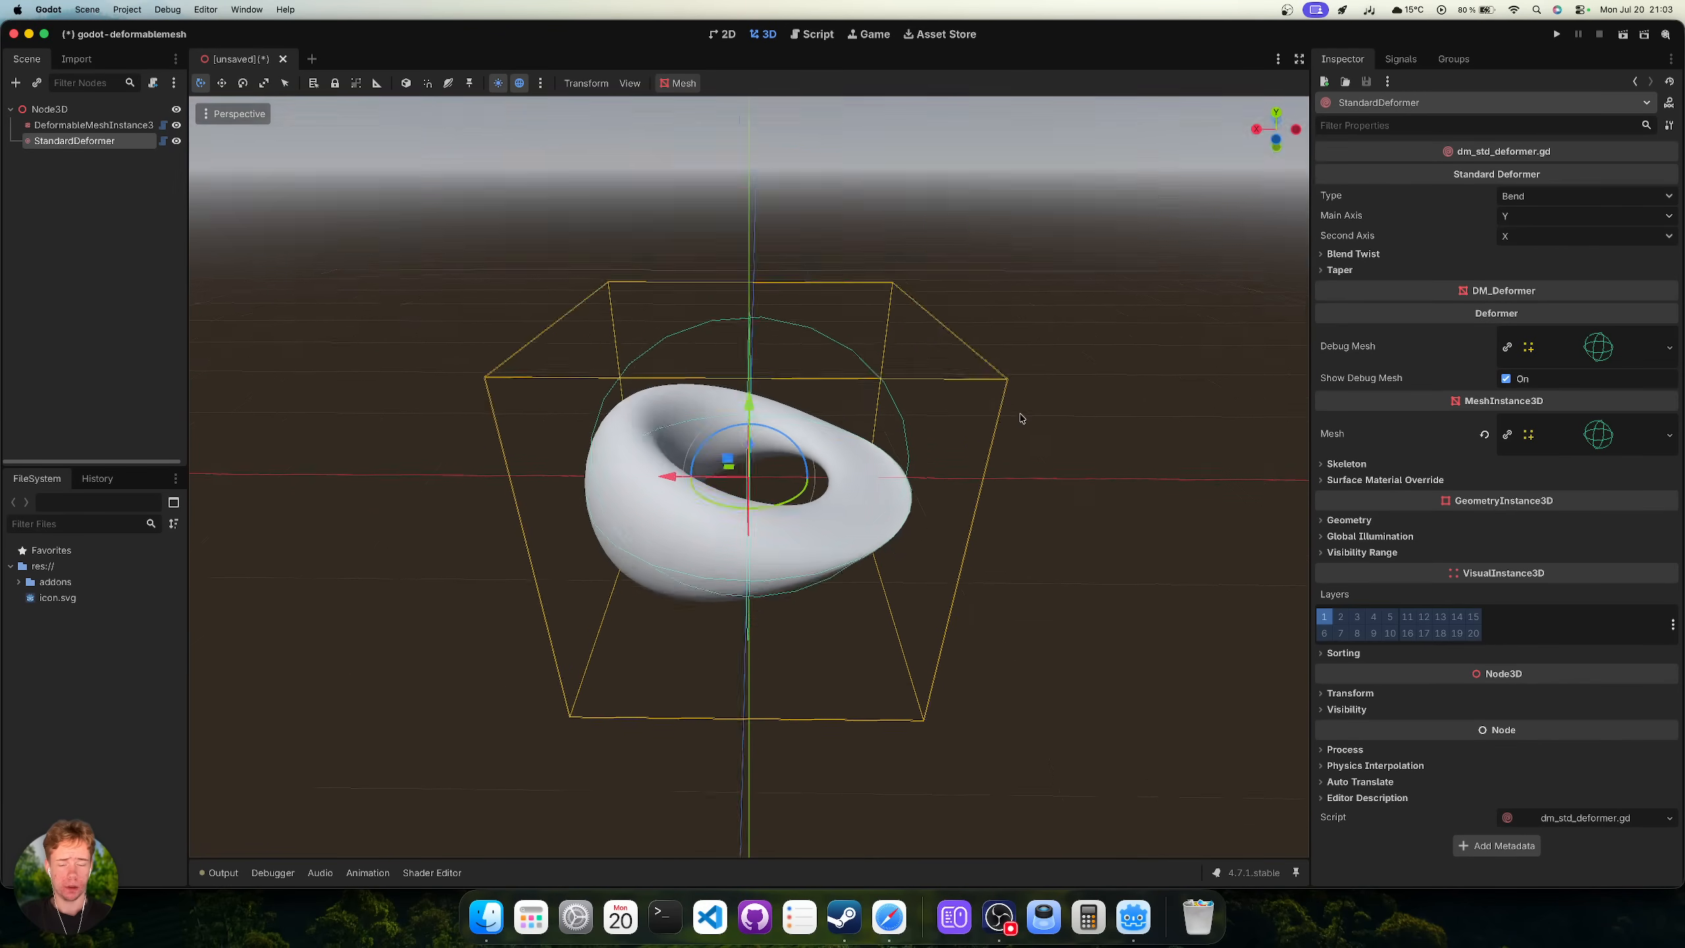
Raise the Blend Twist angle to 55° and settle the deformer angle at 145°.
{"action": "left_click", "coordinate": [1393, 255]}
{"action": "left_click_drag", "start_coordinate": [1562, 274], "coordinate": [1416, 288]}
{"action": "scroll", "coordinate": [982, 320], "scroll_direction": "right", "scroll_amount": 10}
{"action": "scroll", "coordinate": [995, 329], "scroll_direction": "up", "scroll_amount": 5}
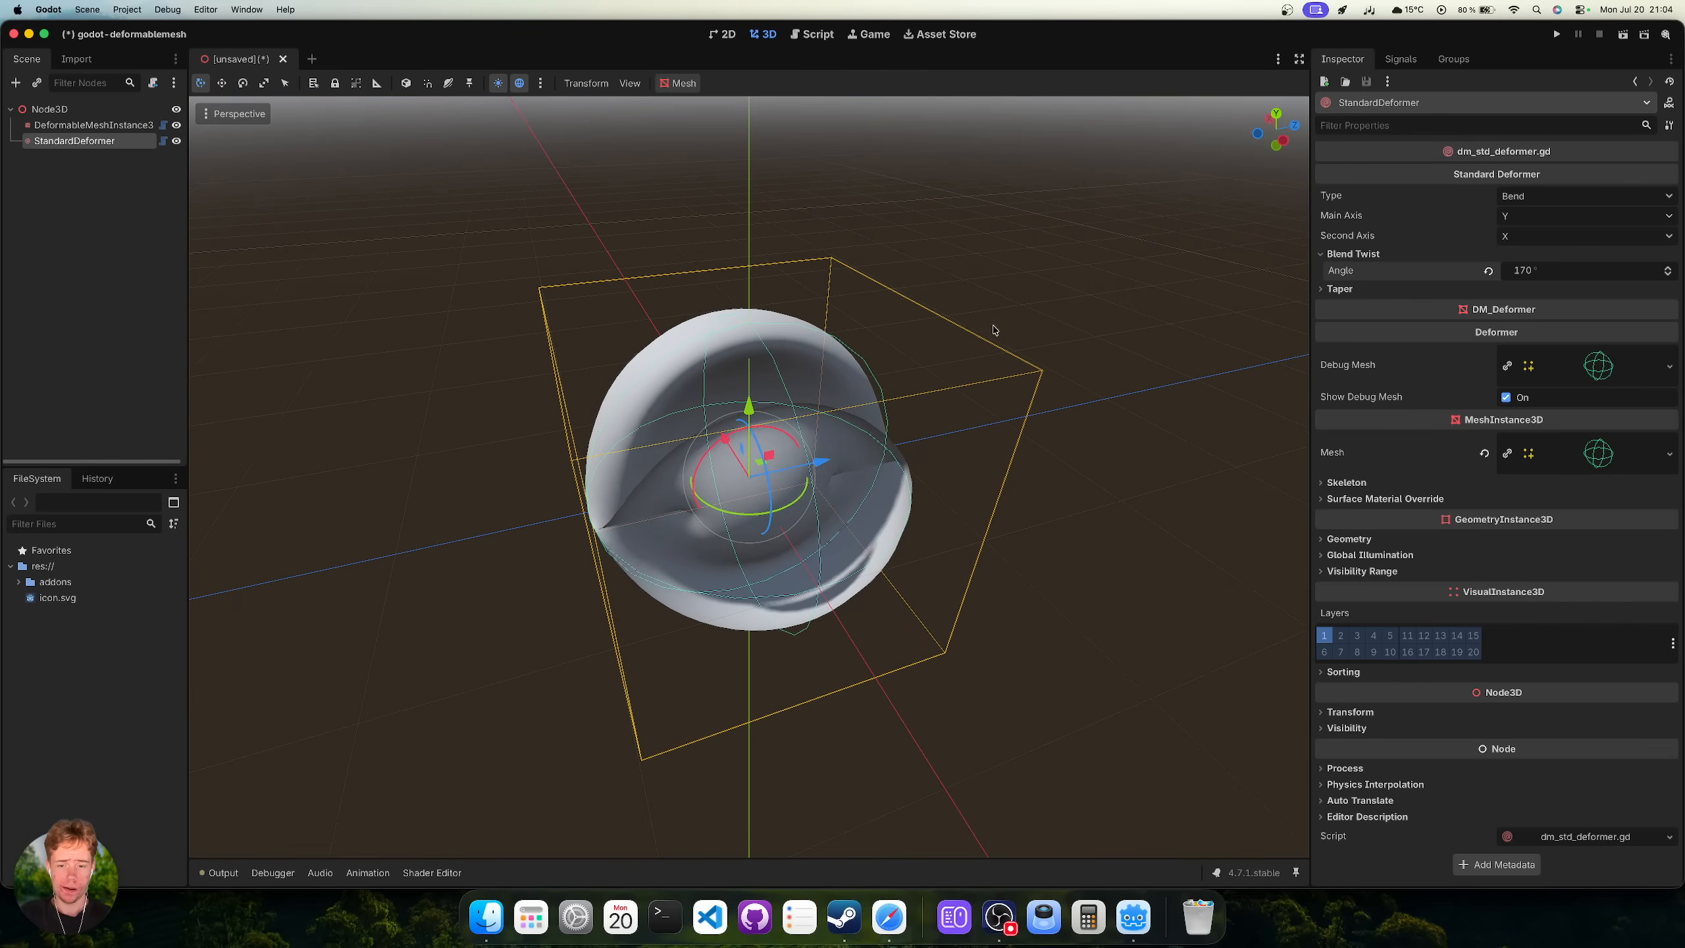
{"action": "scroll", "coordinate": [1009, 320], "scroll_direction": "down", "scroll_amount": 5}
{"action": "scroll", "coordinate": [1008, 317], "scroll_direction": "left", "scroll_amount": 5}
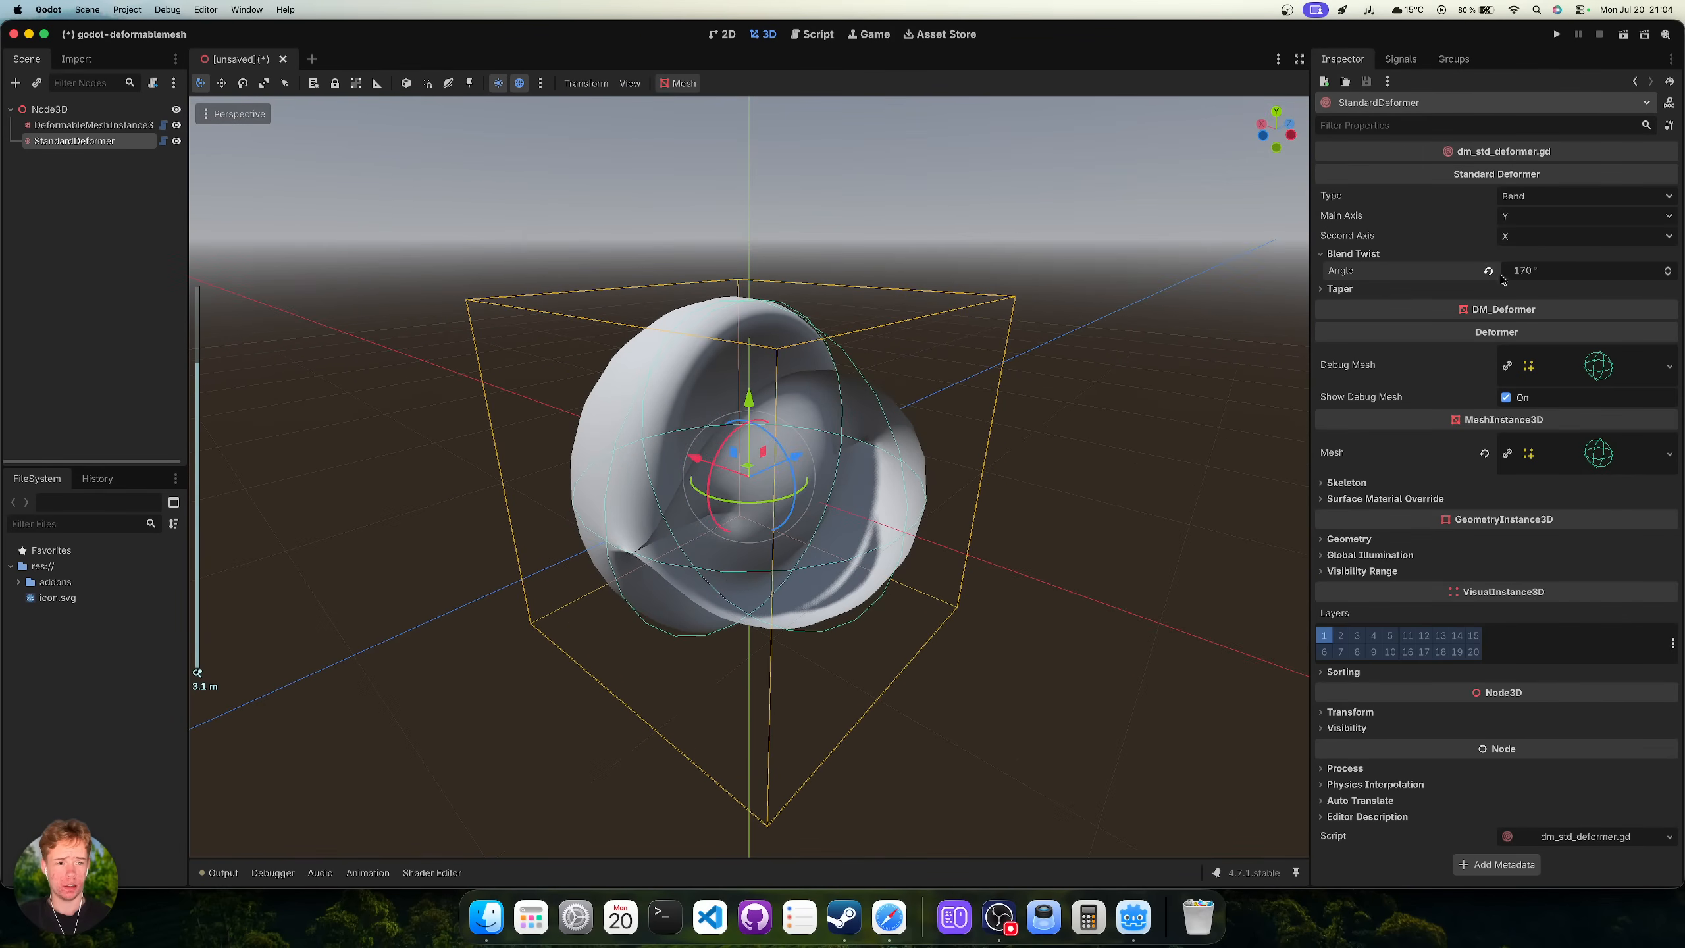
{"action": "mouse_move", "coordinate": [1554, 274]}
{"action": "left_mouse_down"}
{"action": "mouse_move", "coordinate": [1605, 273]}
{"action": "mouse_move", "coordinate": [1532, 274]}
{"action": "mouse_move", "coordinate": [1592, 274]}
{"action": "mouse_move", "coordinate": [1569, 273]}
{"action": "left_mouse_up"}
{"action": "middle_click_drag", "start_coordinate": [992, 322], "coordinate": [974, 397]}
Switch the StandardDeformer type to Twist and set its angle to -685°.
{"action": "left_click", "coordinate": [1525, 196]}
{"action": "left_click", "coordinate": [1562, 235]}
{"action": "mouse_move", "coordinate": [1556, 273]}
{"action": "left_mouse_down"}
{"action": "mouse_move", "coordinate": [1618, 272]}
{"action": "mouse_move", "coordinate": [1529, 272]}
{"action": "mouse_move", "coordinate": [1560, 273]}
{"action": "left_mouse_up"}
{"action": "middle_click_drag", "start_coordinate": [1011, 406], "coordinate": [1140, 360]}
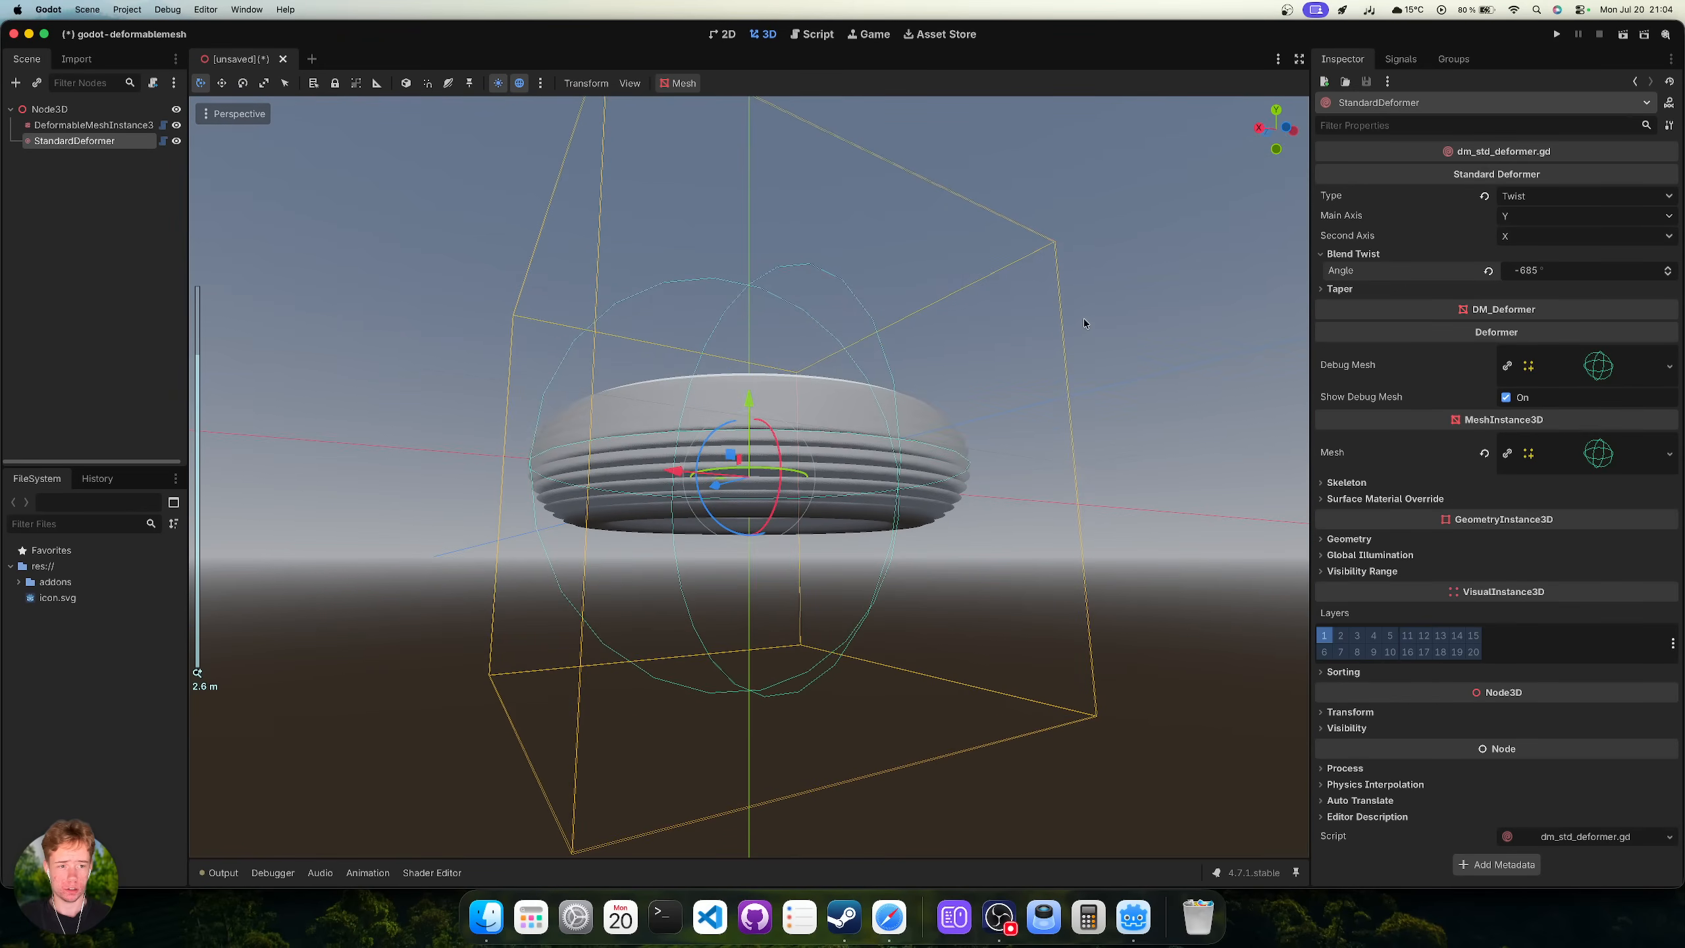
{"action": "scroll", "coordinate": [1084, 318], "scroll_direction": "up", "scroll_amount": 3}
Switch the StandardDeformer type to Taper and adjust its angle.
{"action": "left_click", "coordinate": [1550, 195]}
{"action": "left_click", "coordinate": [1536, 250]}
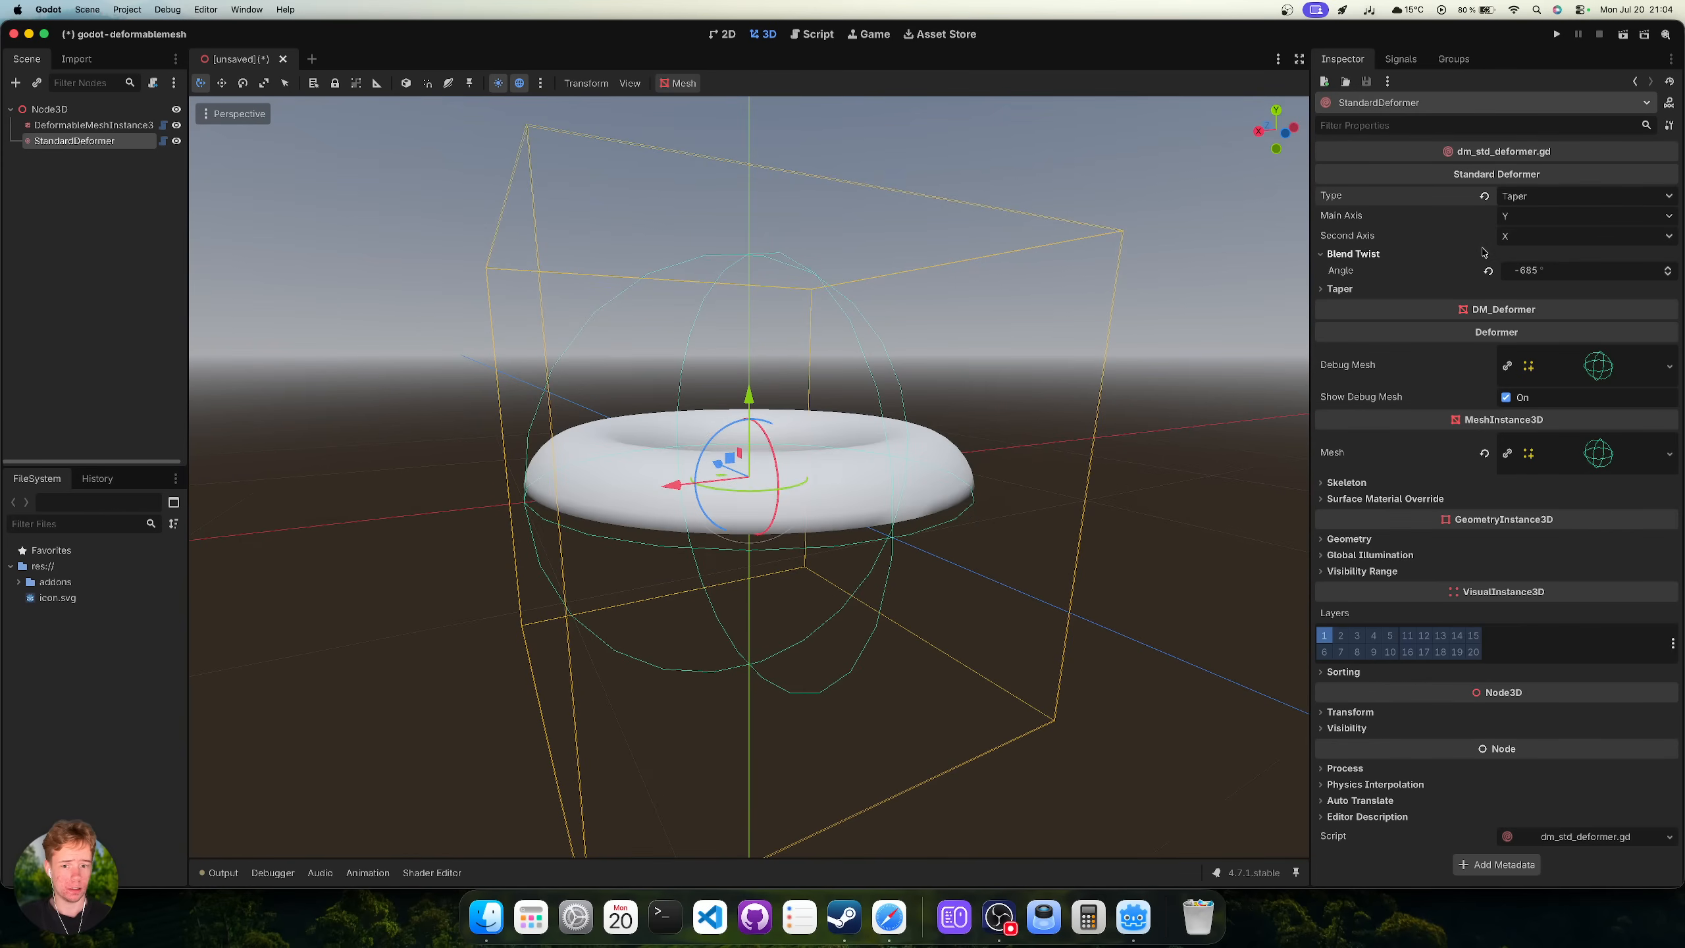
{"action": "middle_click_drag", "start_coordinate": [955, 312], "coordinate": [1037, 318]}
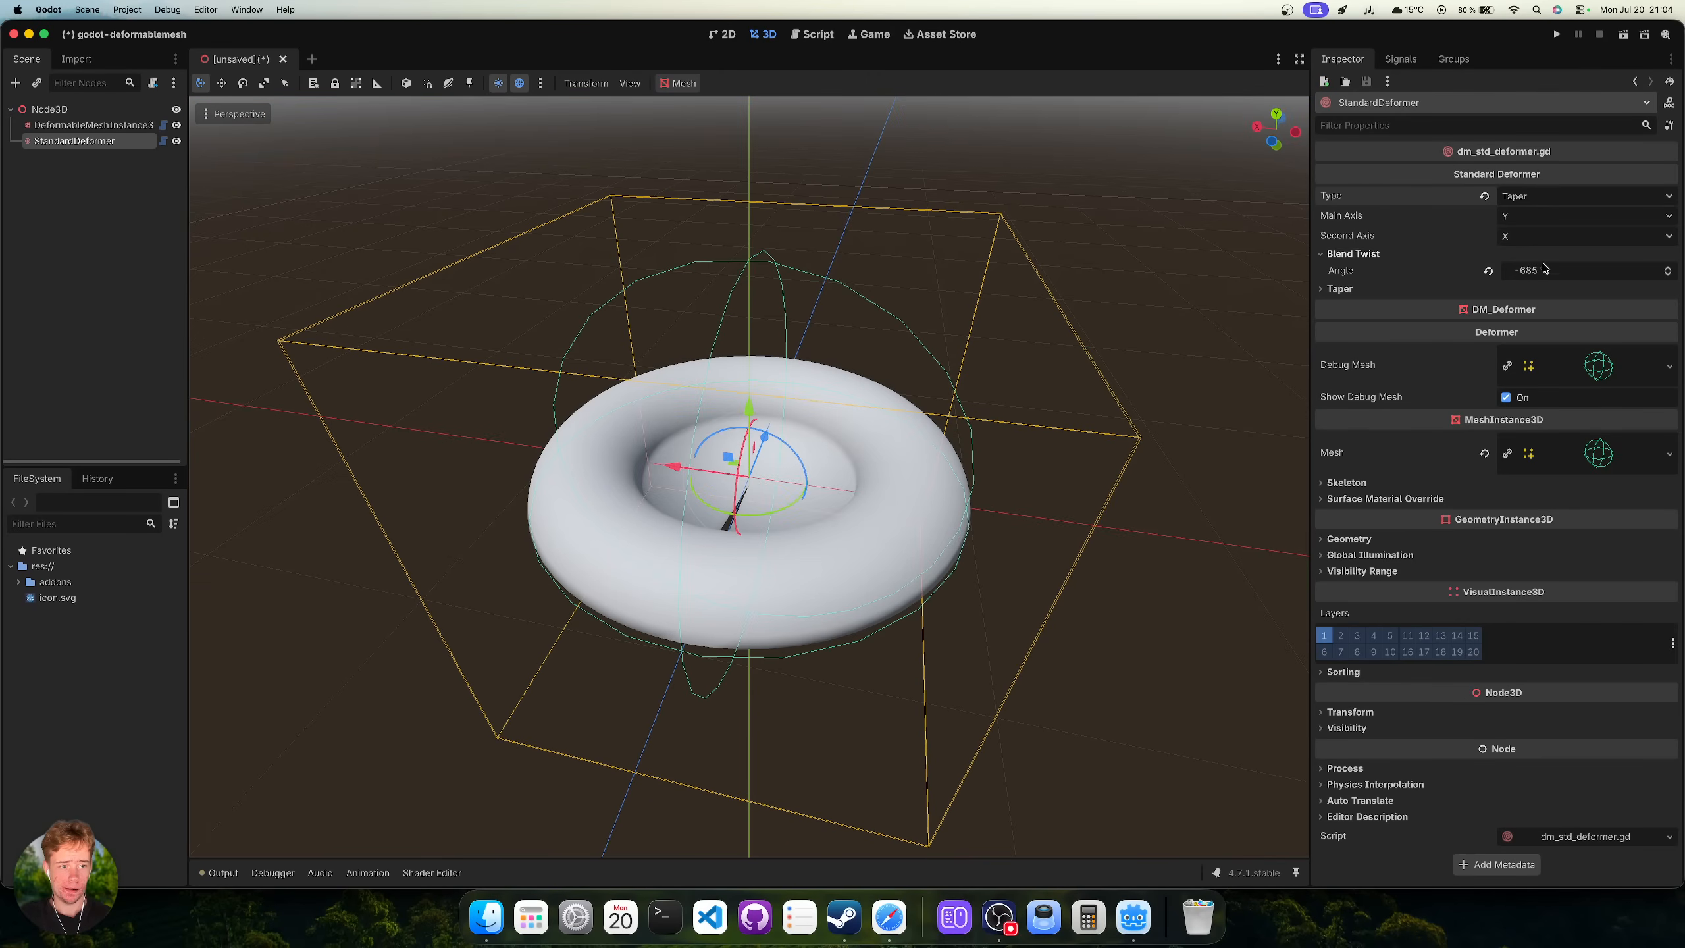
{"action": "left_click_drag", "start_coordinate": [1544, 267], "coordinate": [1566, 268]}
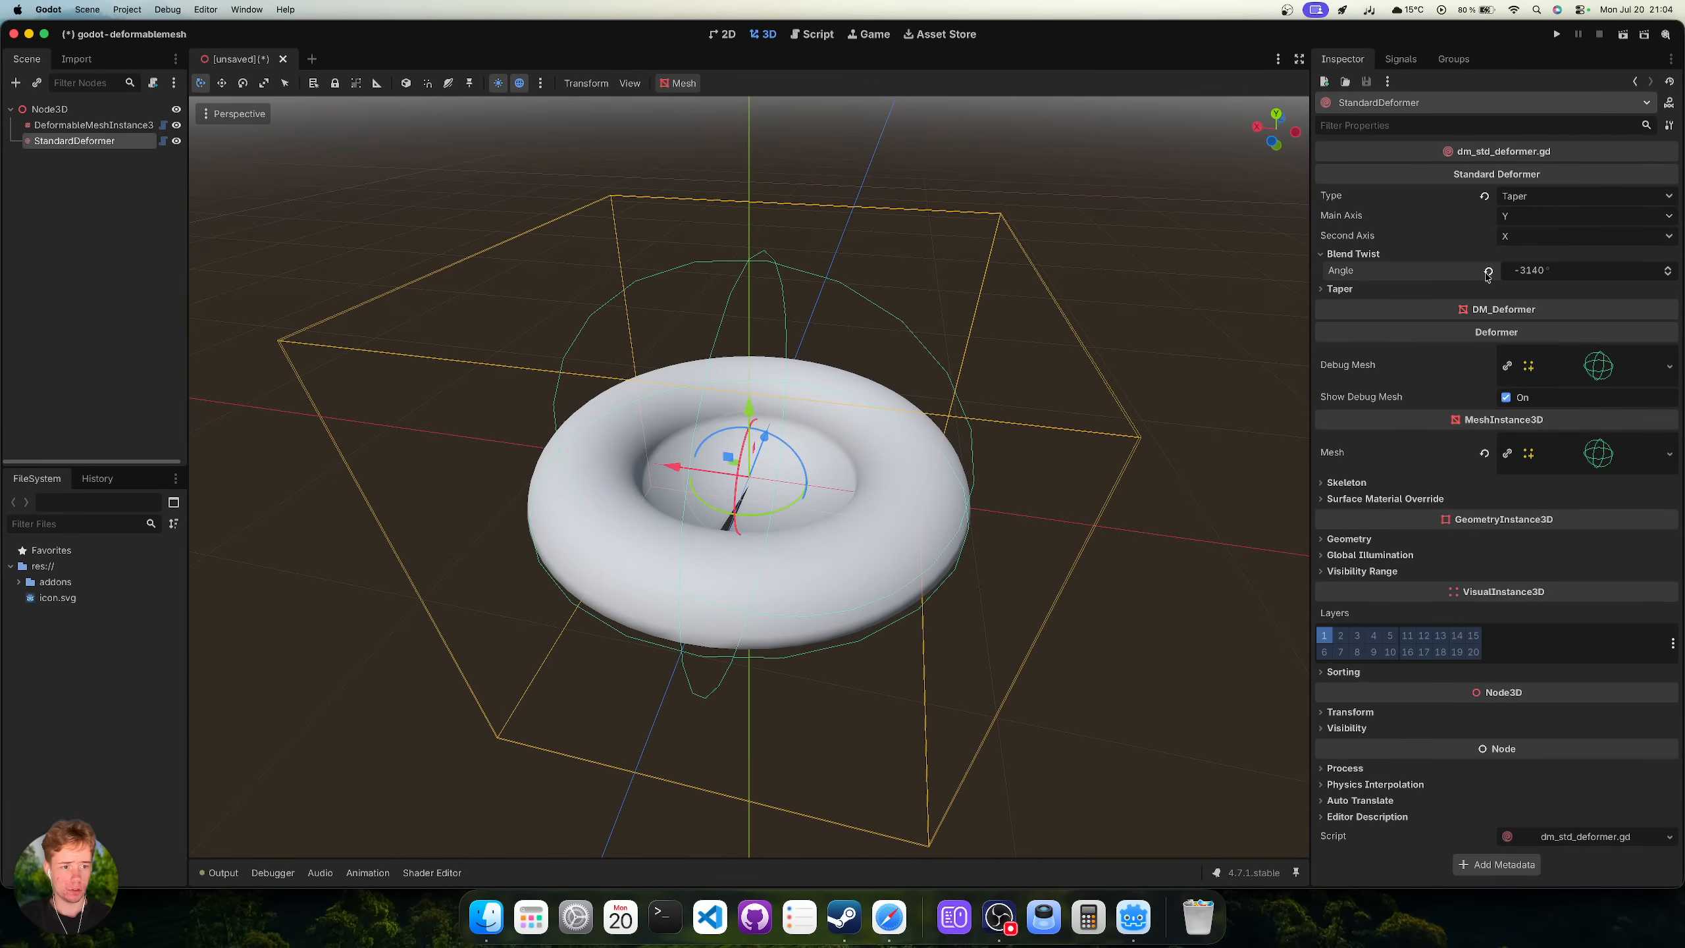
{"action": "left_click", "coordinate": [73, 125]}
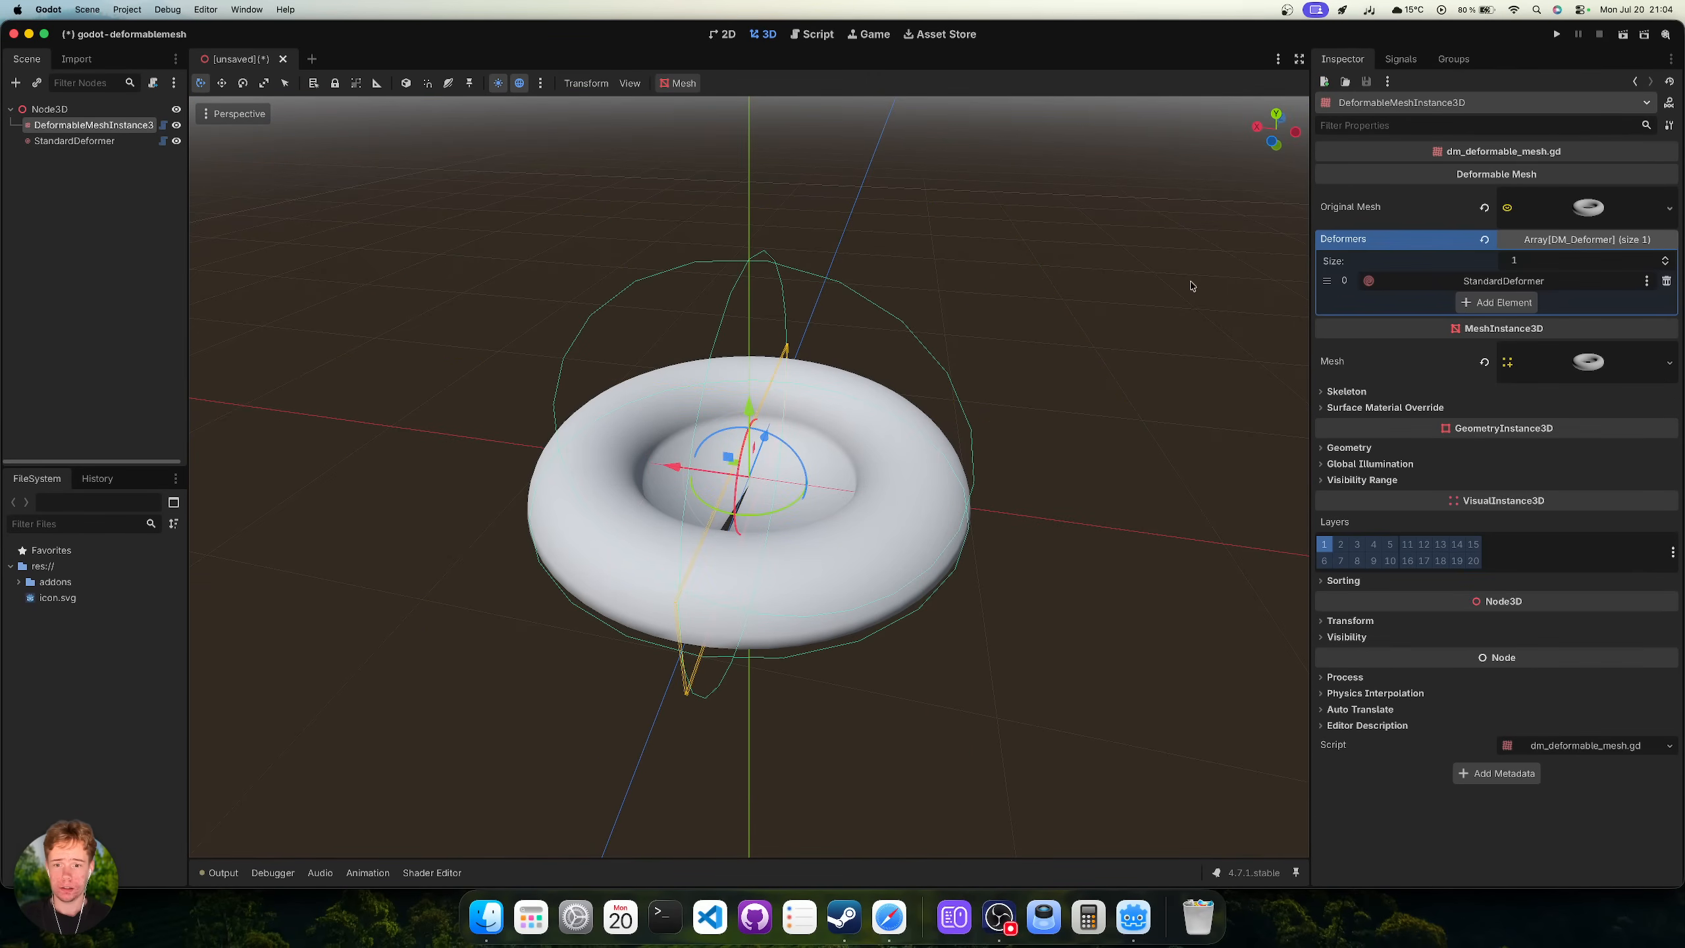
Replace the torus with a new CapsuleMesh as the Original Mesh.
{"action": "left_click", "coordinate": [1666, 209]}
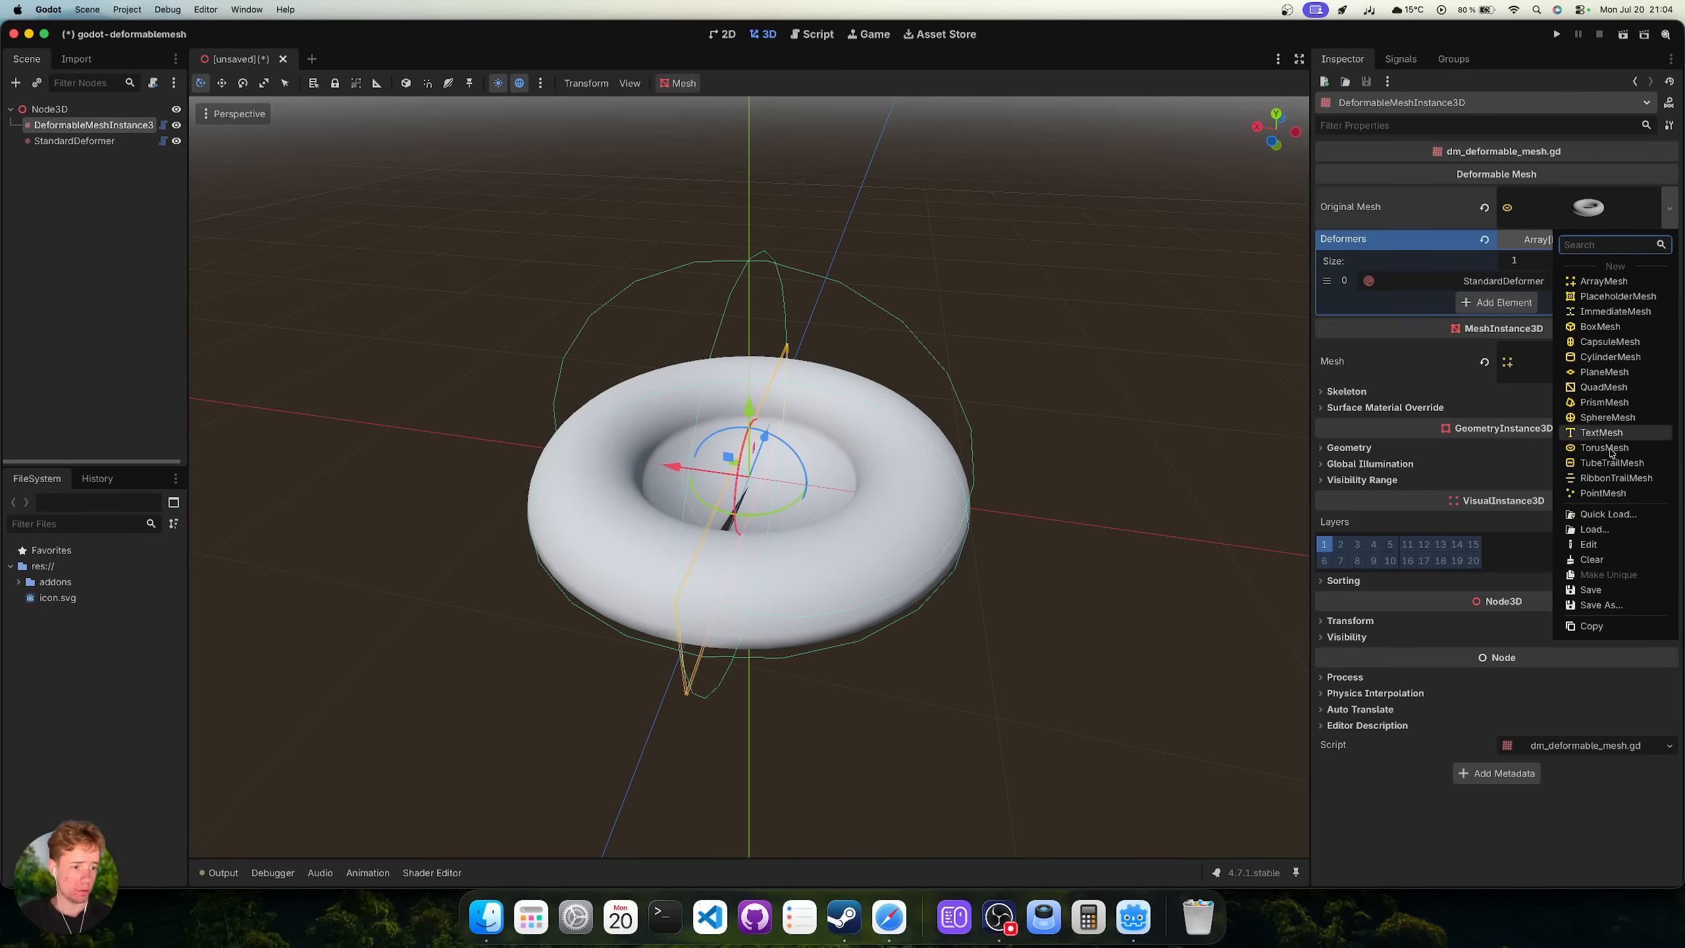
{"action": "left_click", "coordinate": [1610, 341]}
{"action": "middle_click_drag", "start_coordinate": [778, 376], "coordinate": [782, 312]}
Set the StandardDeformer to Twist at 2850°, ridging the capsule into rings.
{"action": "left_click", "coordinate": [74, 141]}
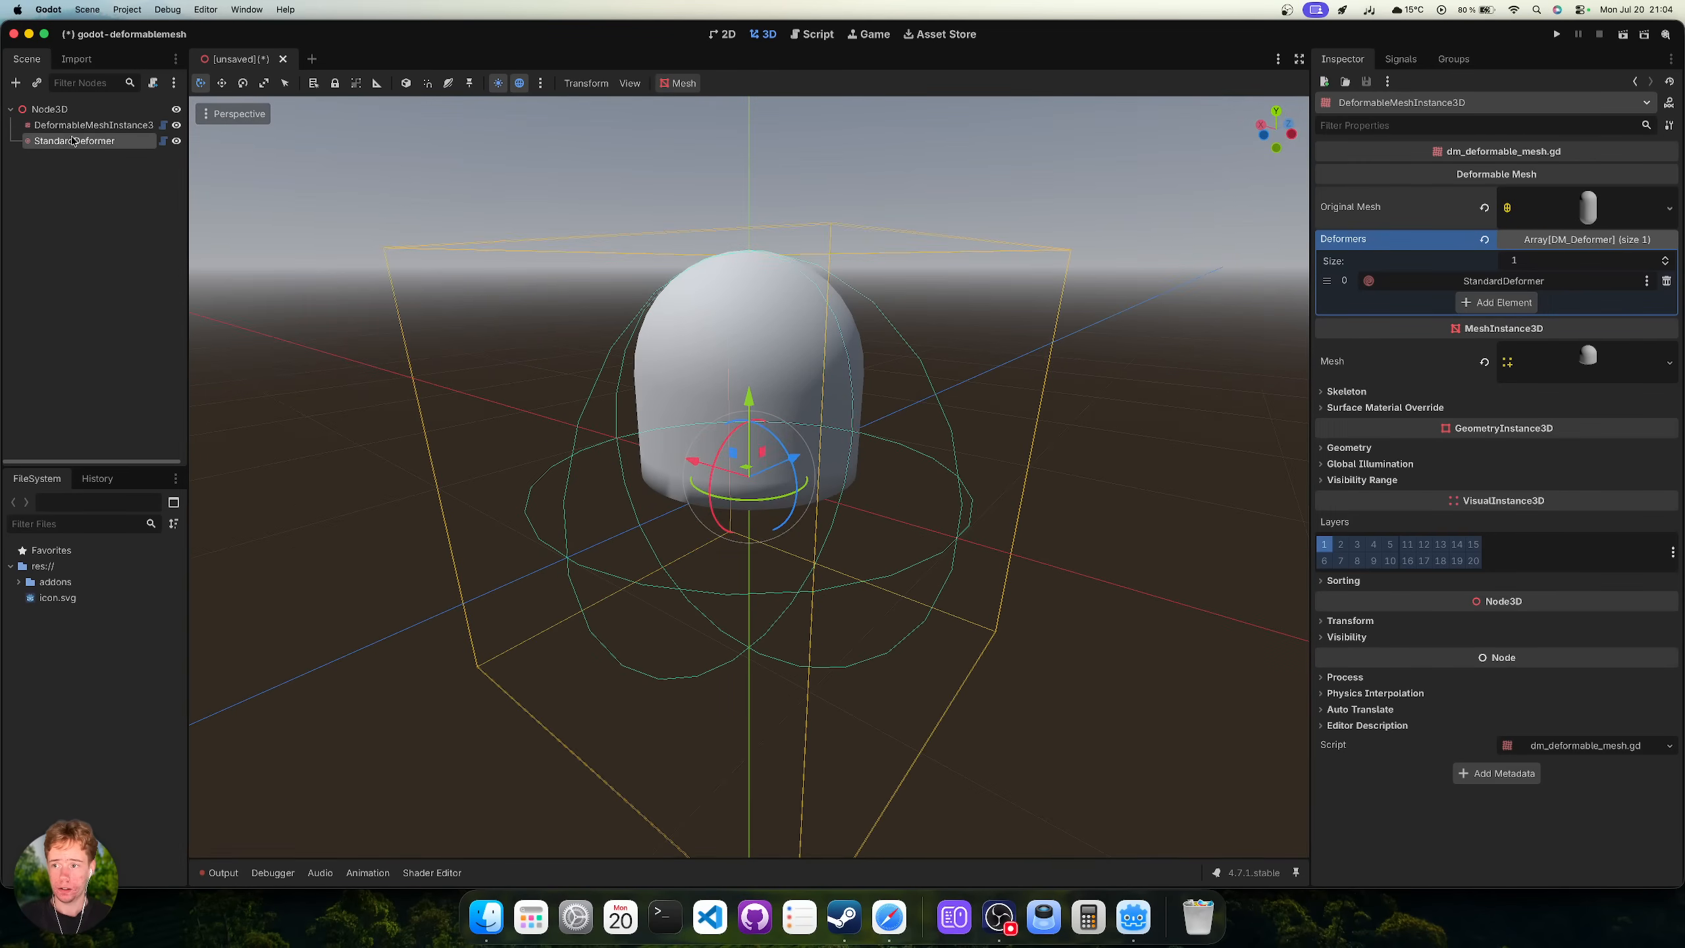
{"action": "left_click", "coordinate": [1538, 196]}
{"action": "left_click", "coordinate": [1557, 236]}
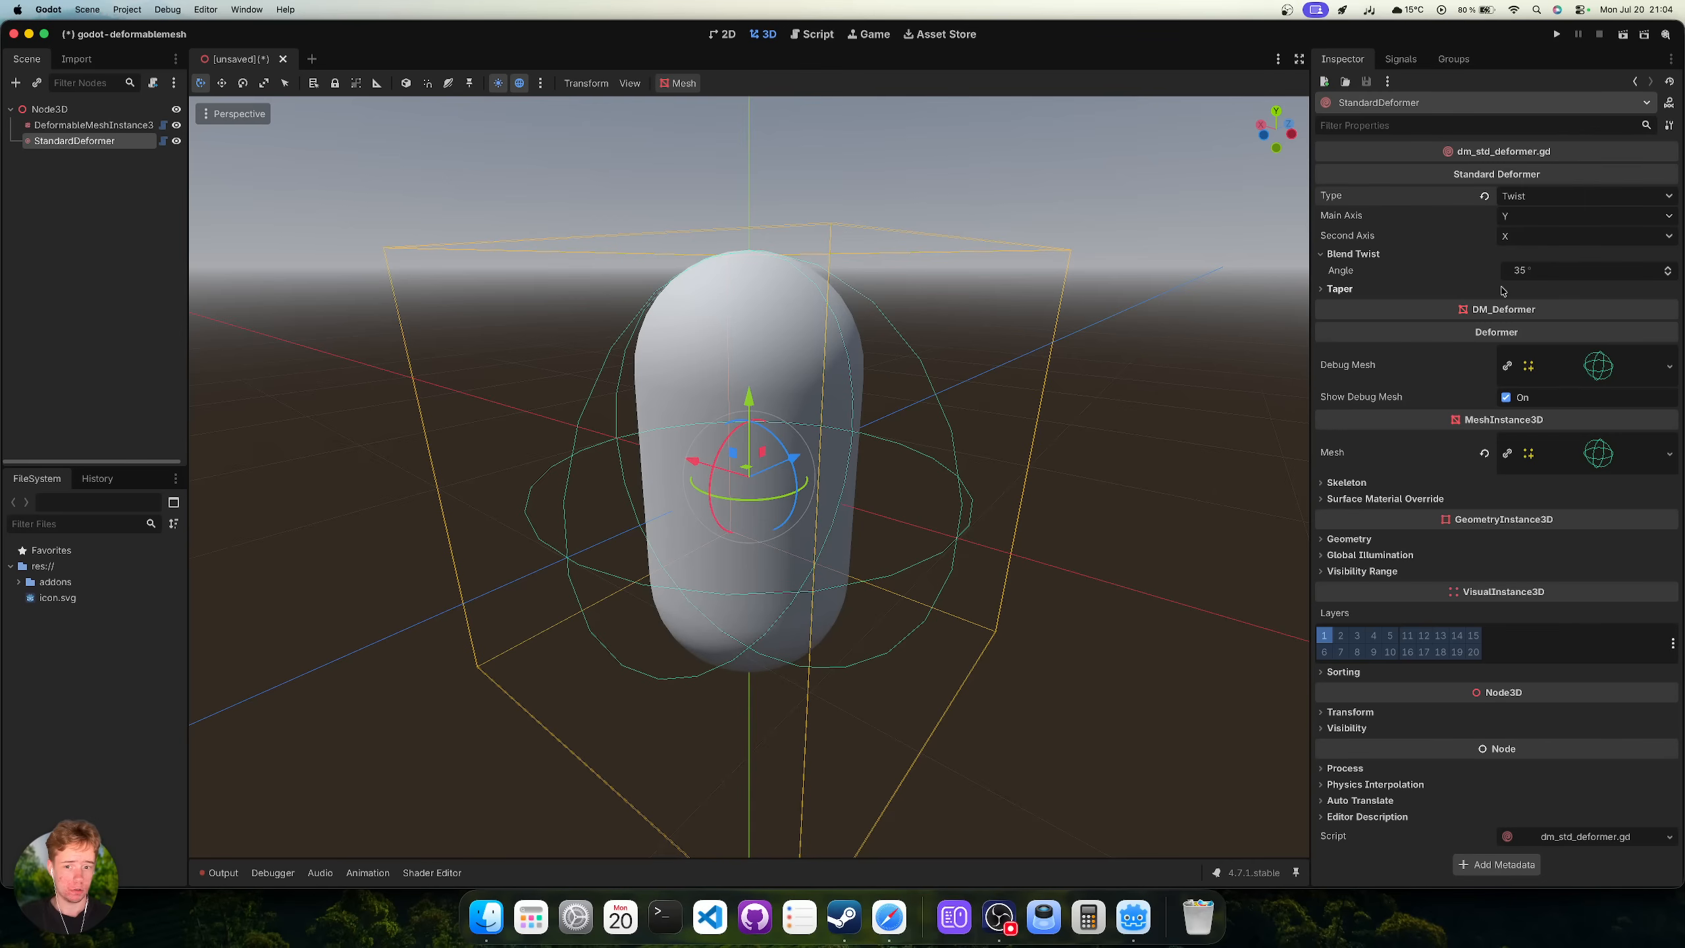
{"action": "left_click_drag", "start_coordinate": [1545, 270], "coordinate": [1658, 270]}
{"action": "middle_click_drag", "start_coordinate": [934, 300], "coordinate": [646, 362]}
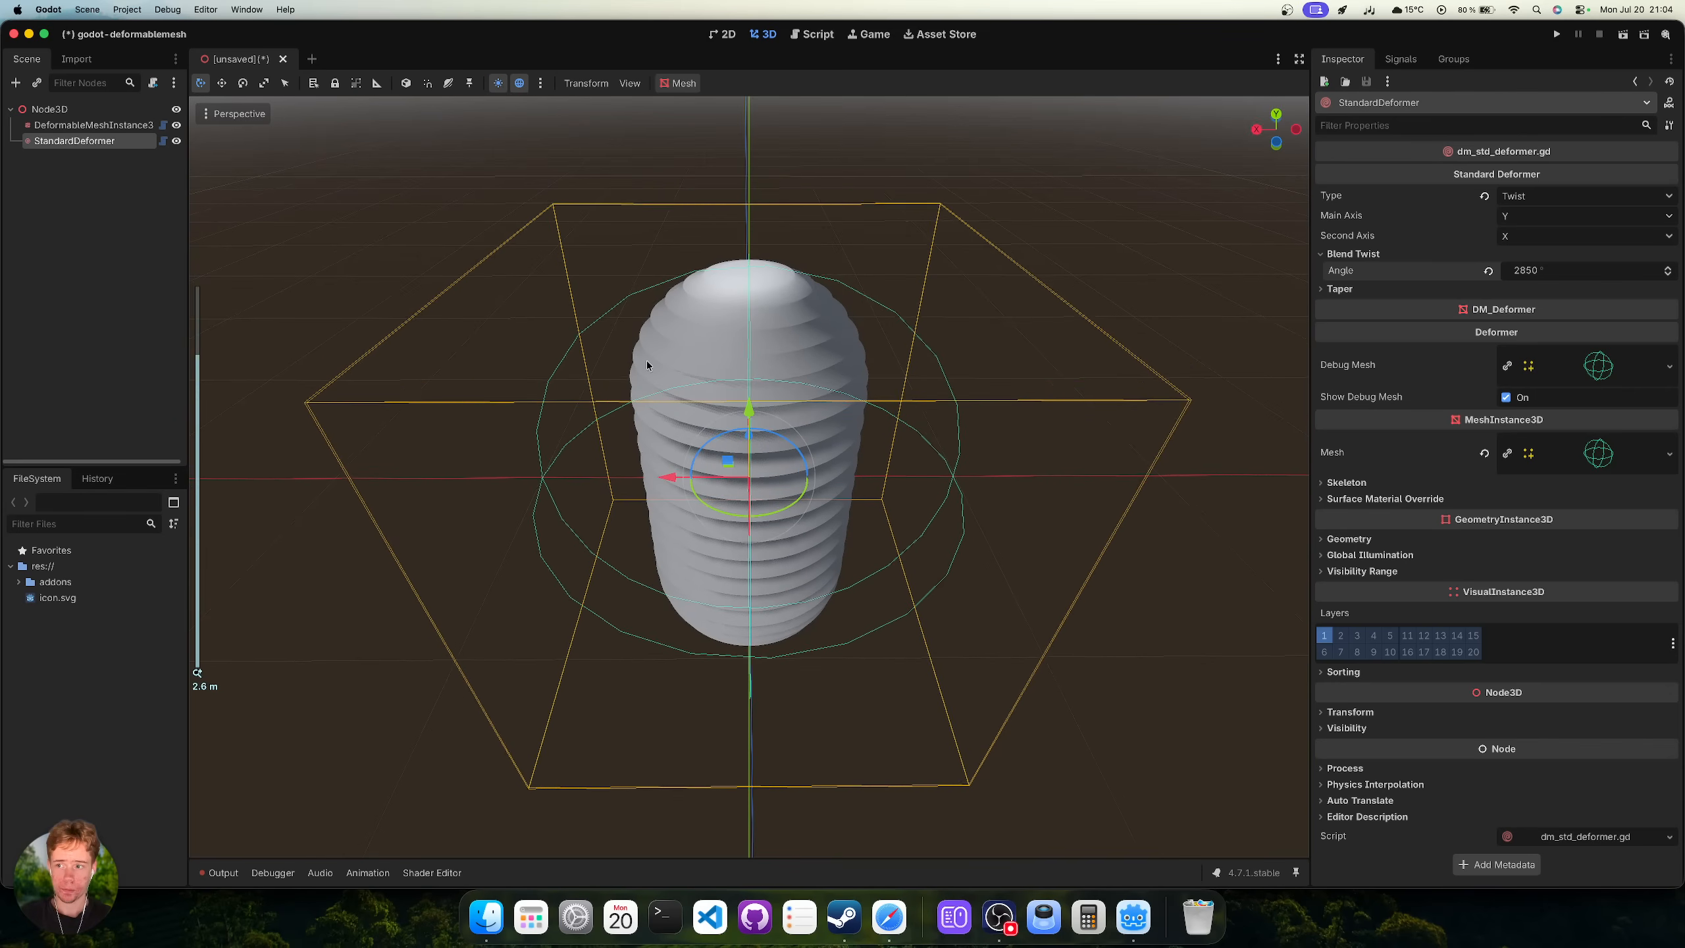
{"action": "left_click", "coordinate": [889, 916]}
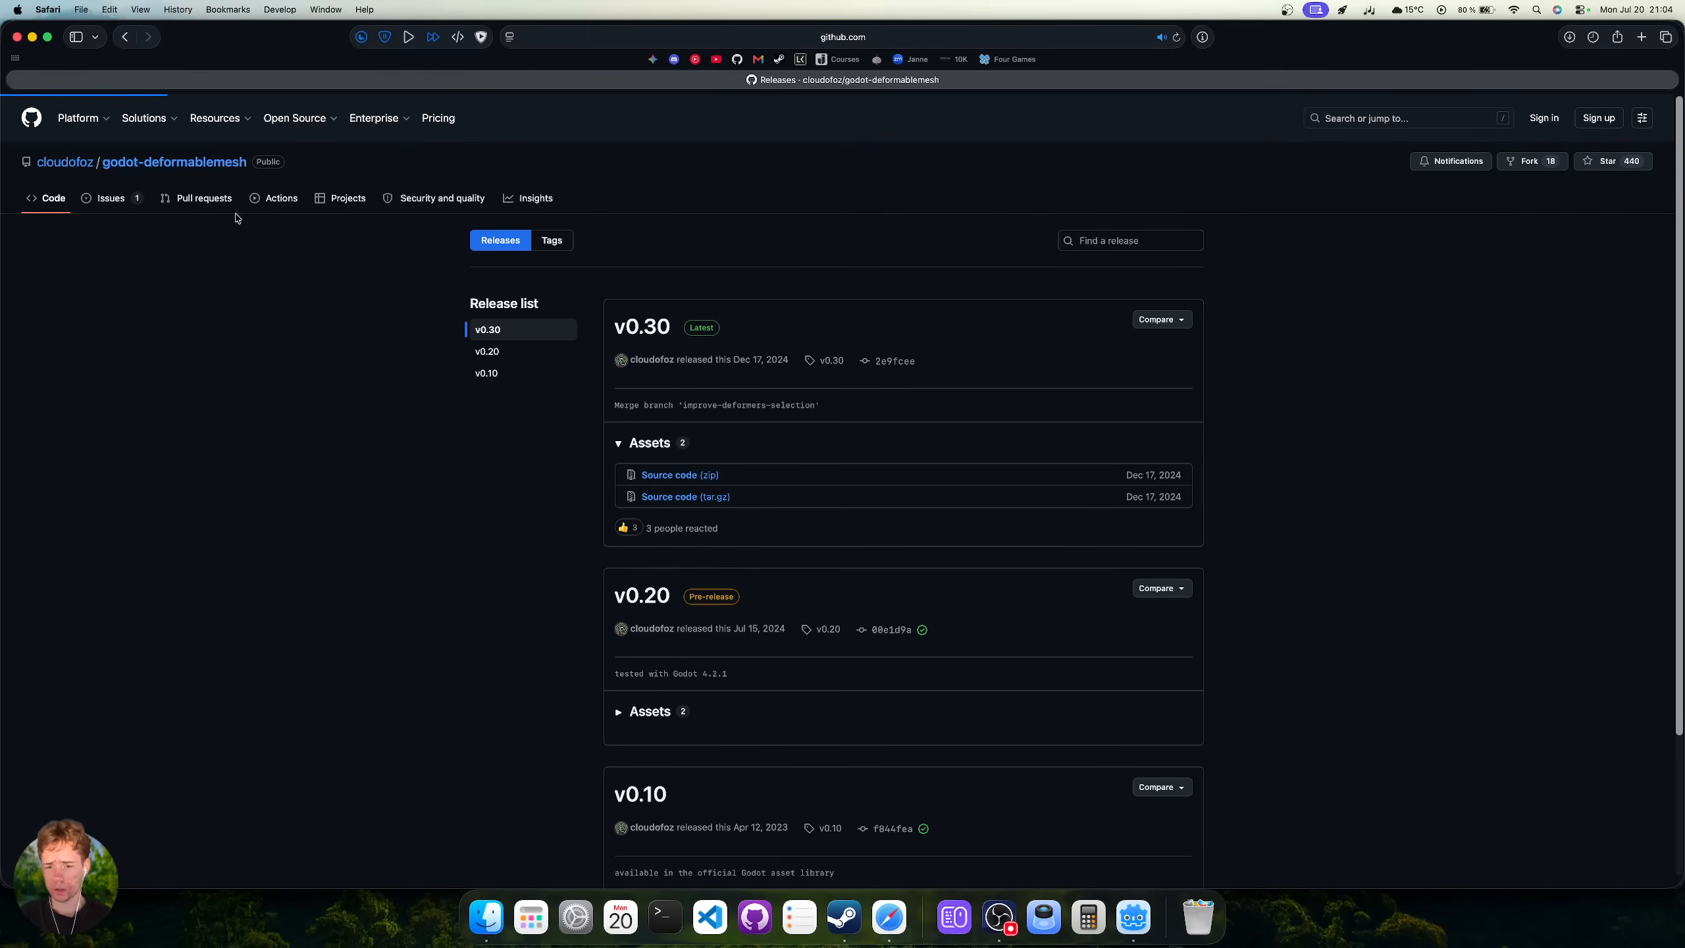
Scroll the README to Main Features and highlight the StandardDeformer and SphericalDeformer lines.
{"action": "scroll", "coordinate": [301, 508], "scroll_direction": "down", "scroll_amount": 8}
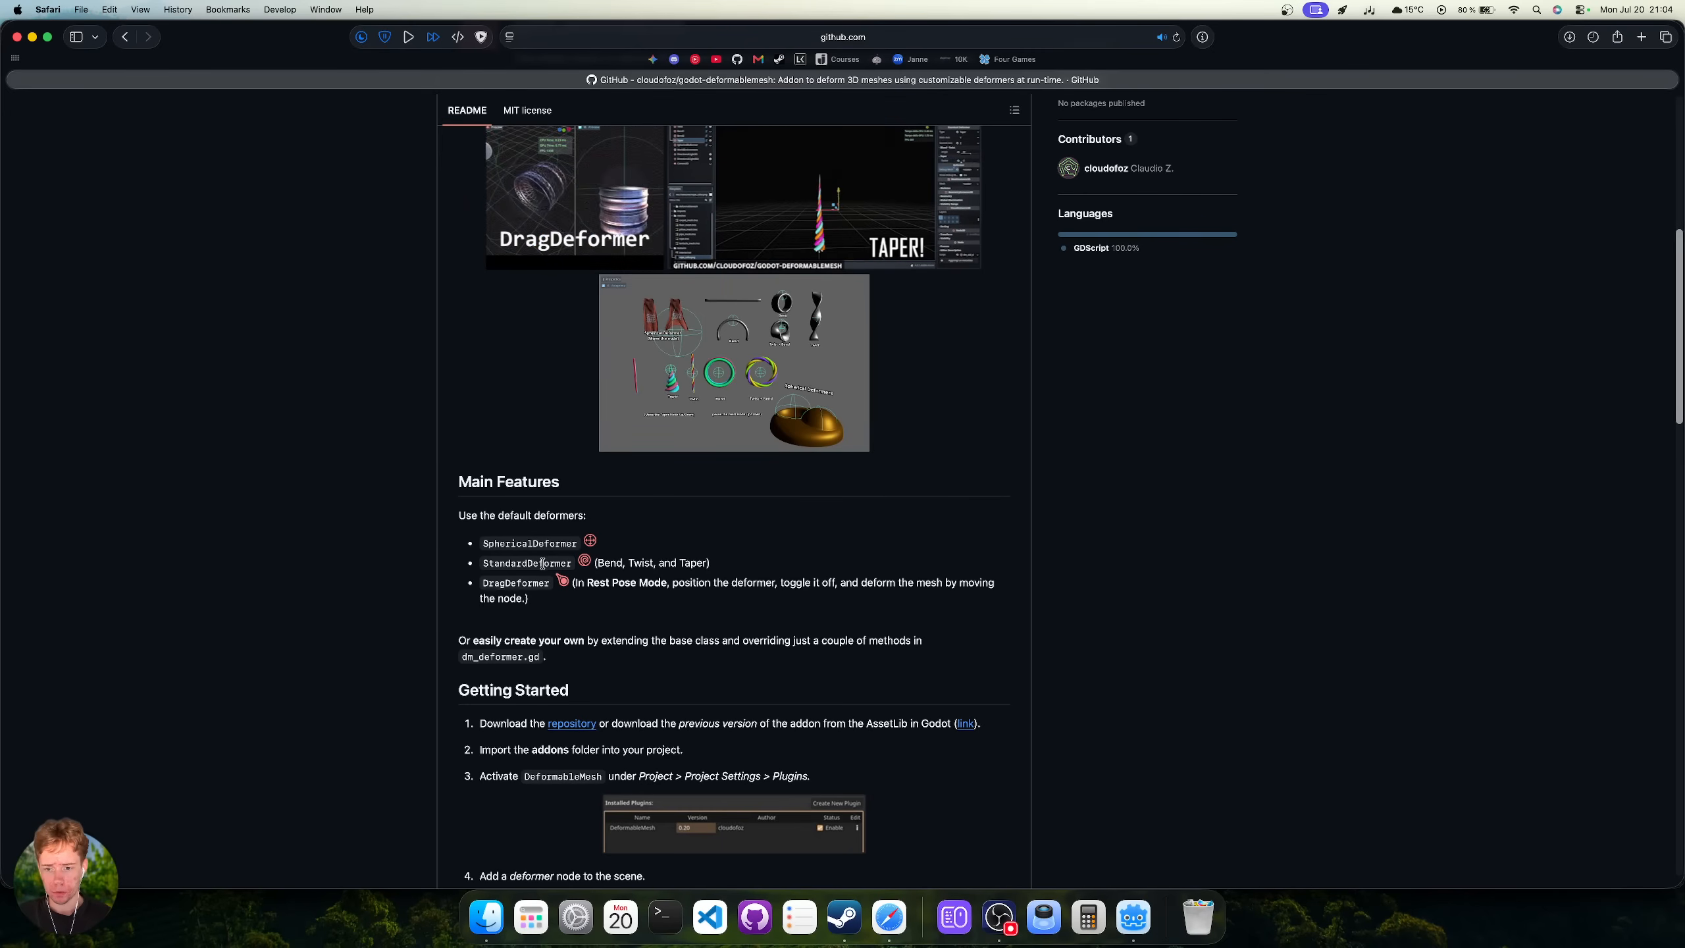
{"action": "left_click_drag", "start_coordinate": [482, 562], "coordinate": [735, 563]}
{"action": "left_click", "coordinate": [734, 563]}
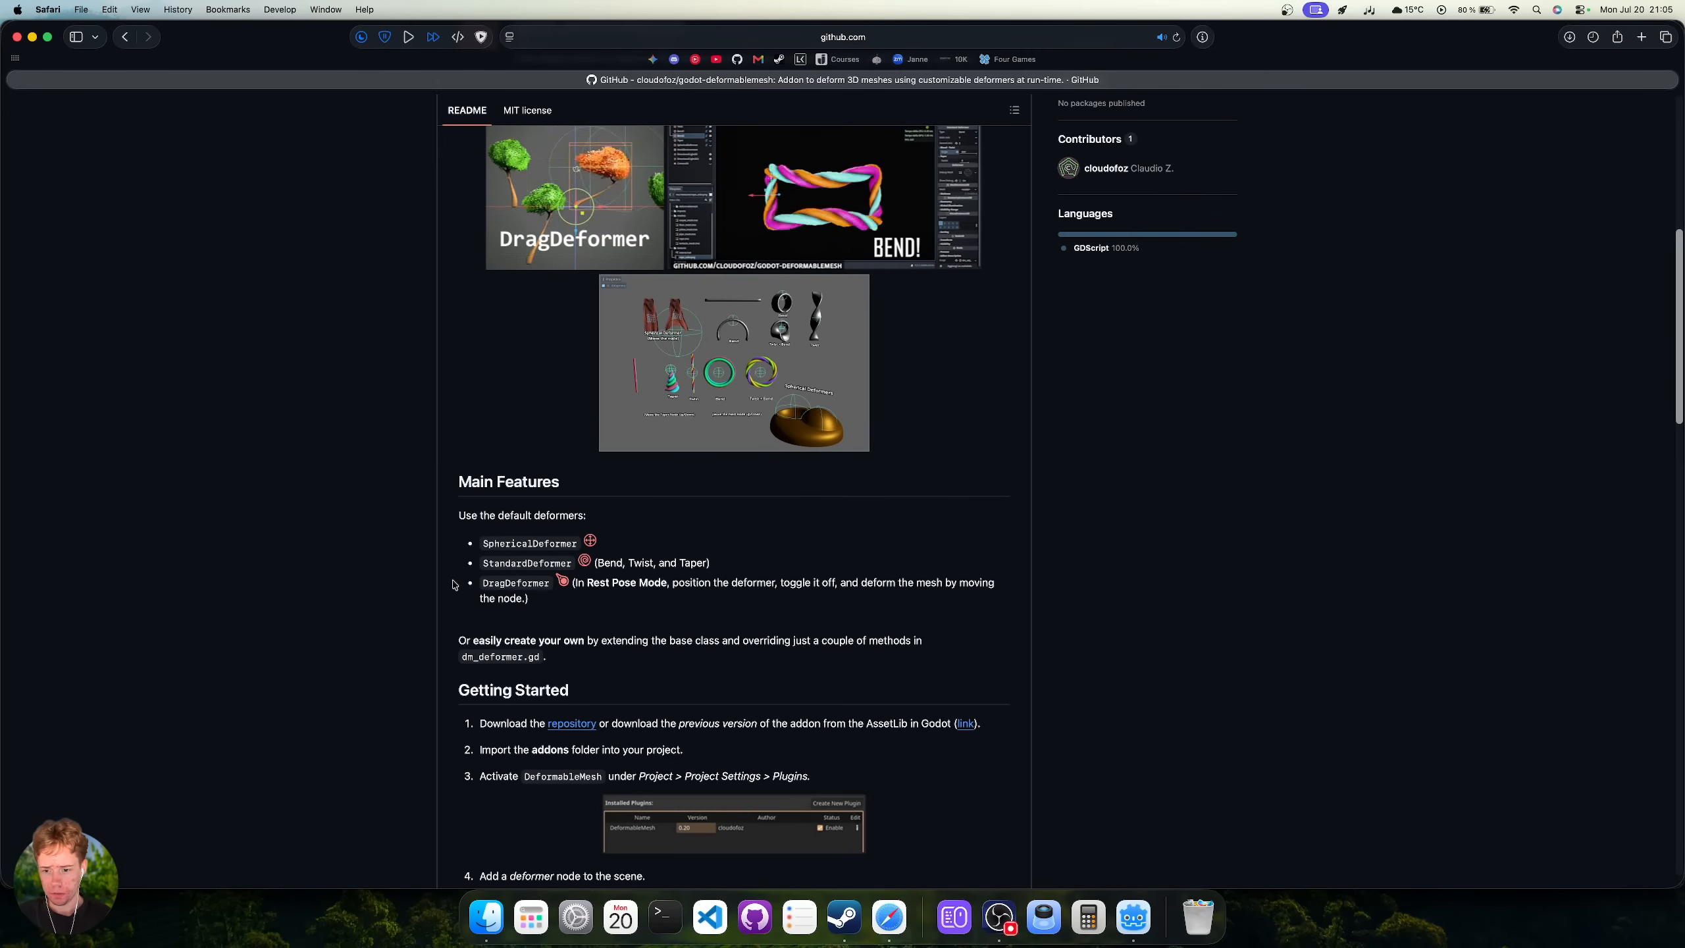
{"action": "left_click_drag", "start_coordinate": [470, 582], "coordinate": [516, 543]}
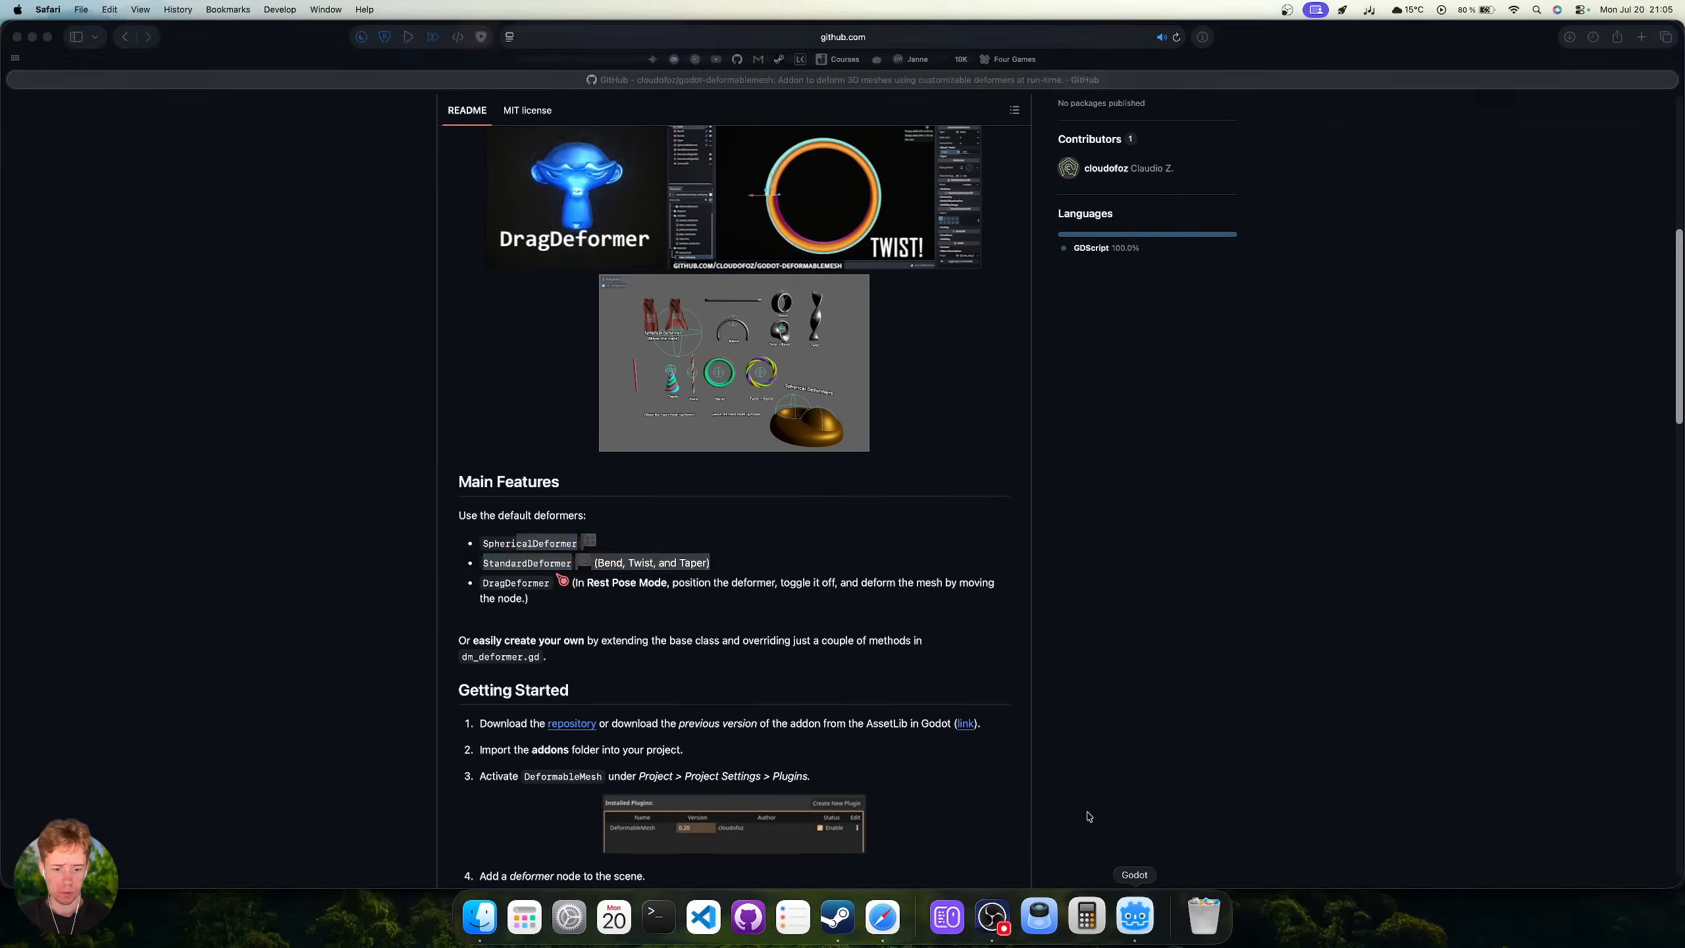
Back in Godot, select the Node3D root to add another child node.
{"action": "left_click", "coordinate": [1139, 916]}
{"action": "left_click", "coordinate": [39, 109]}
{"action": "left_click", "coordinate": [15, 81]}
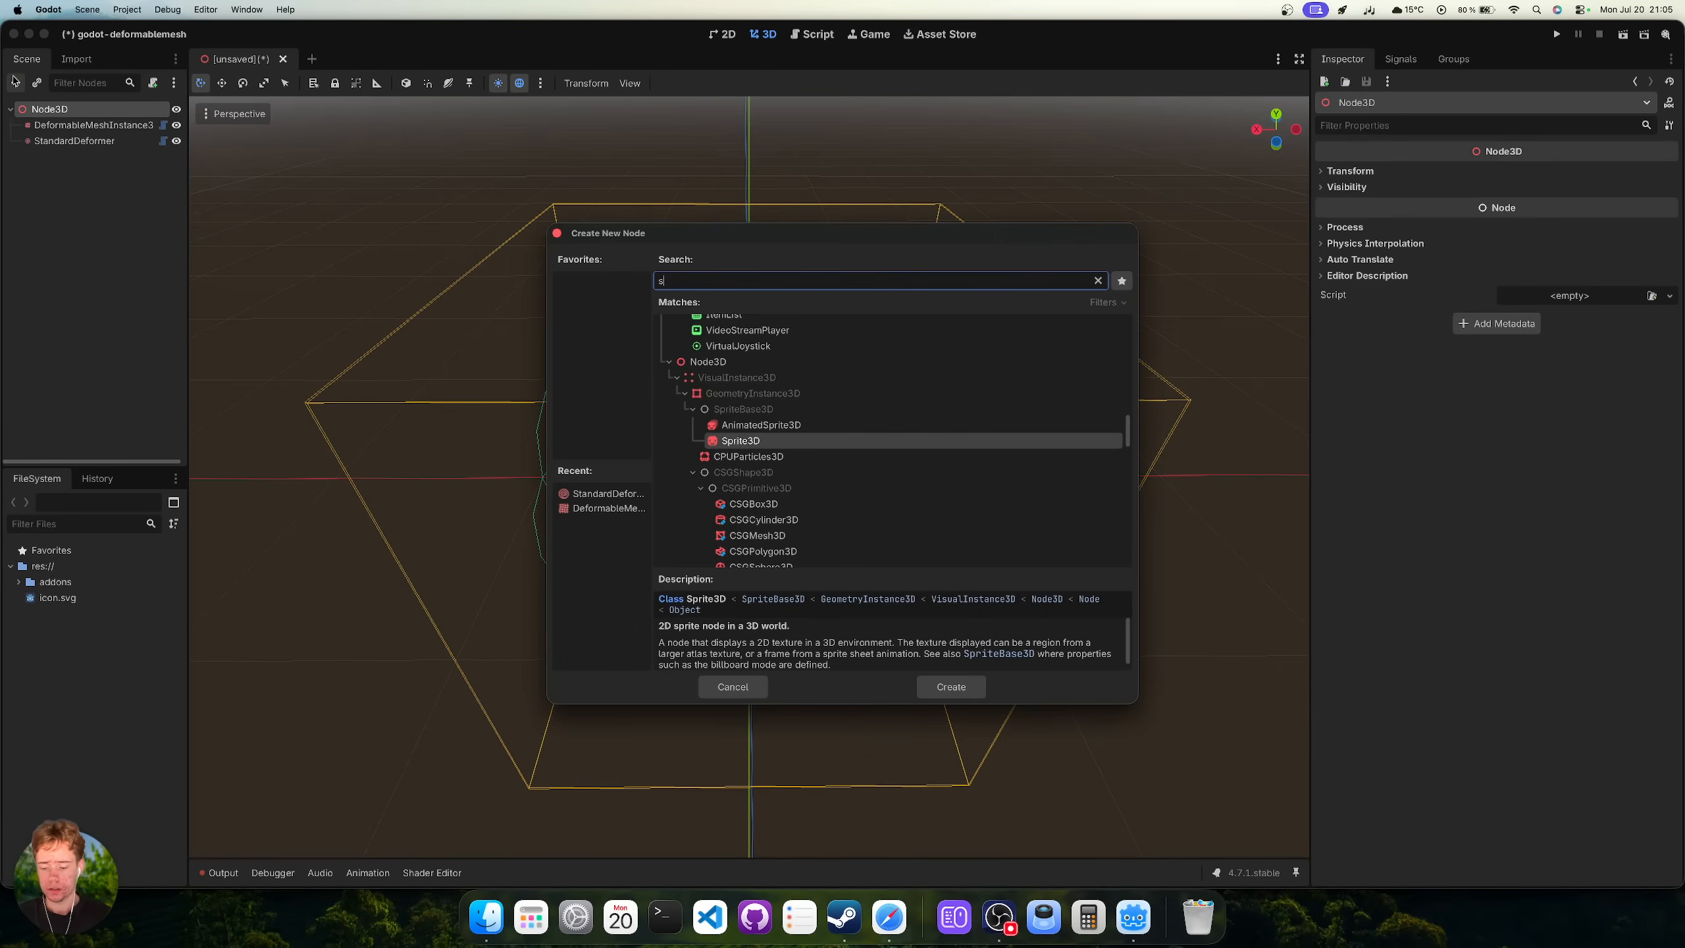
Add a SphericalDeformer node by searching 'sheric', and delete the StandardDeformer.
{"action": "type", "text": "sherica"}
{"action": "key", "text": "Return"}
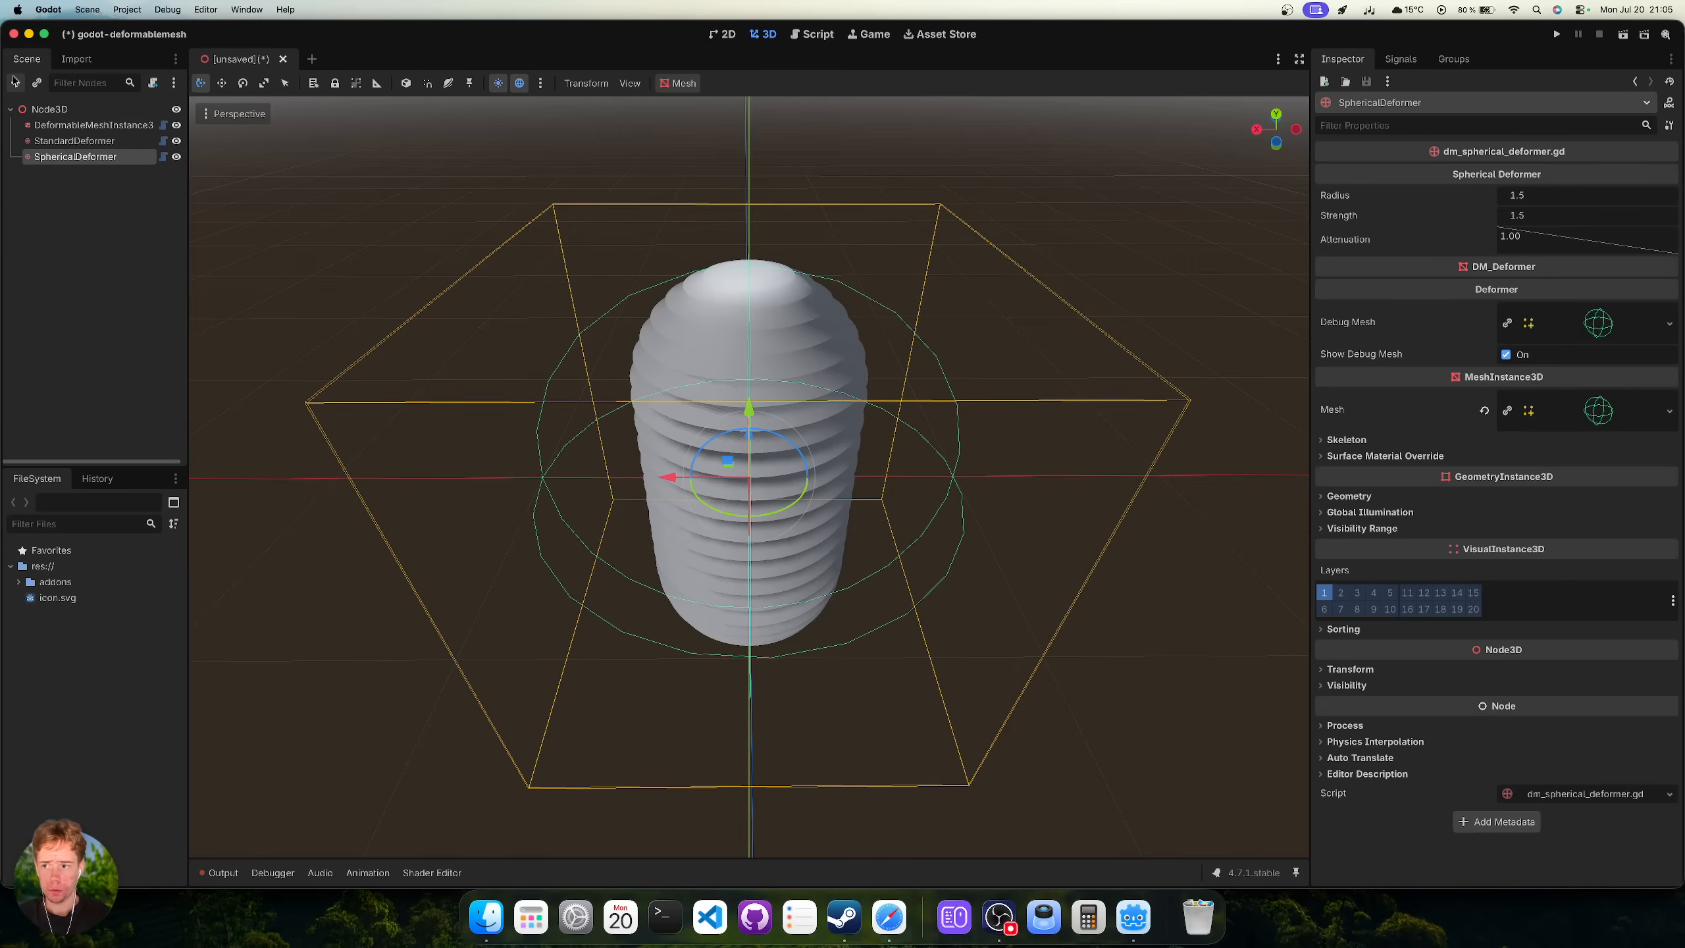
{"action": "left_click", "coordinate": [74, 141]}
{"action": "key", "text": "Delete"}
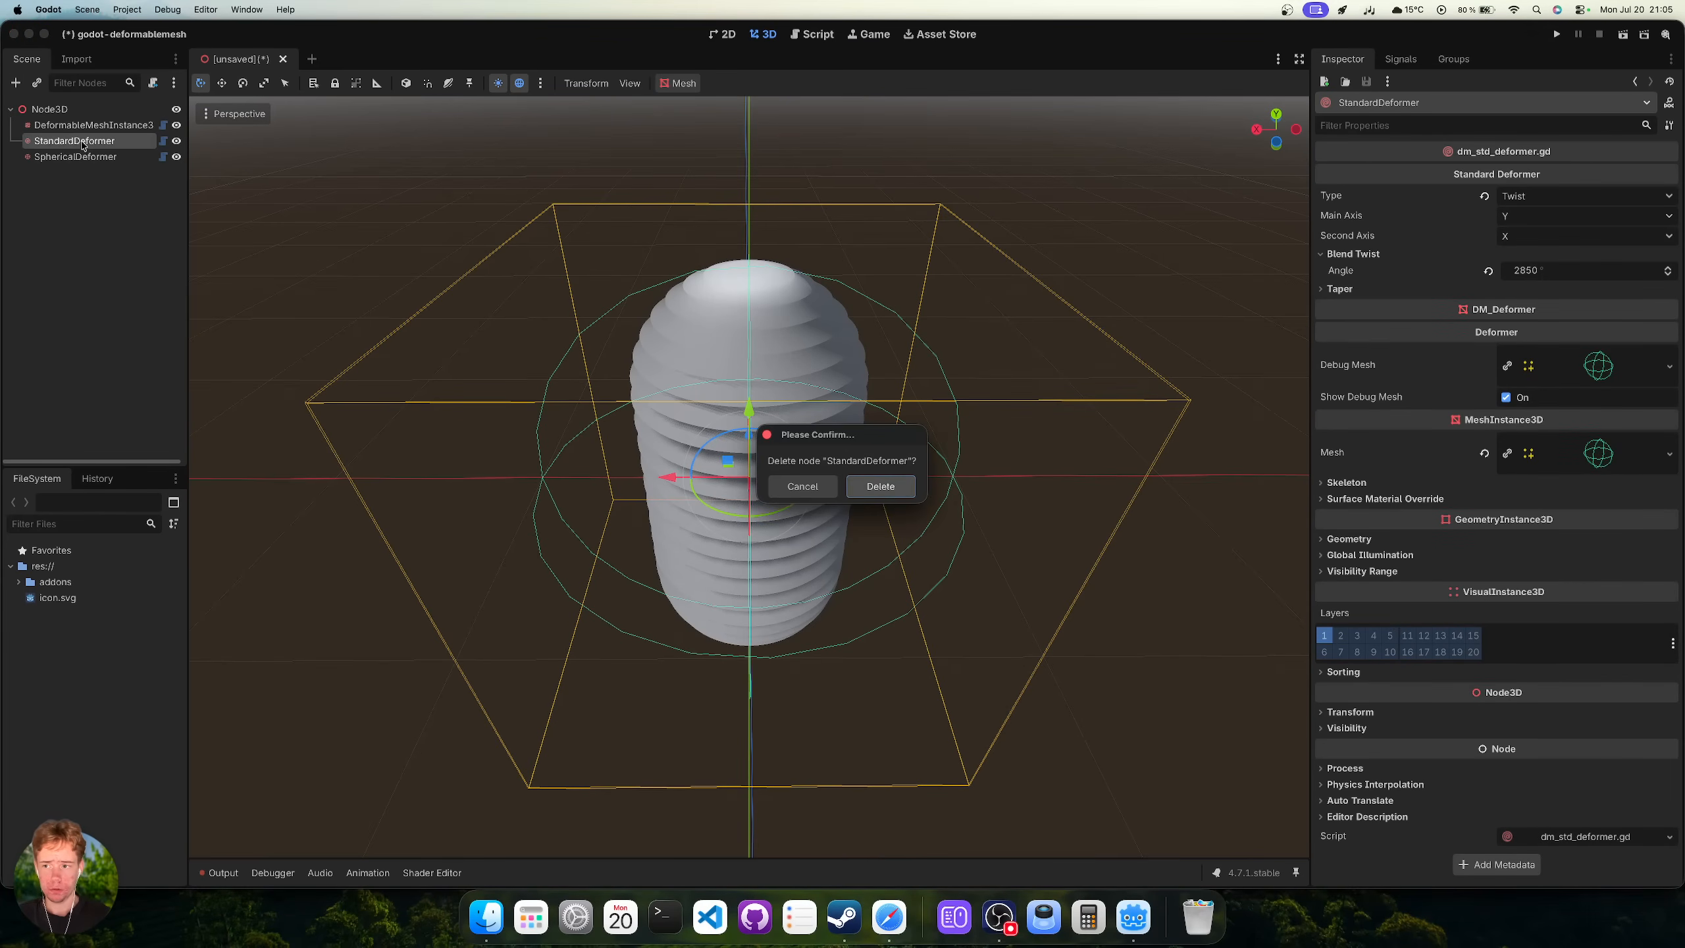
{"action": "key", "text": "Return"}
Assign SphericalDeformer to the deformable mesh's empty Deformers slot, then select the SphericalDeformer node.
{"action": "left_click", "coordinate": [91, 127]}
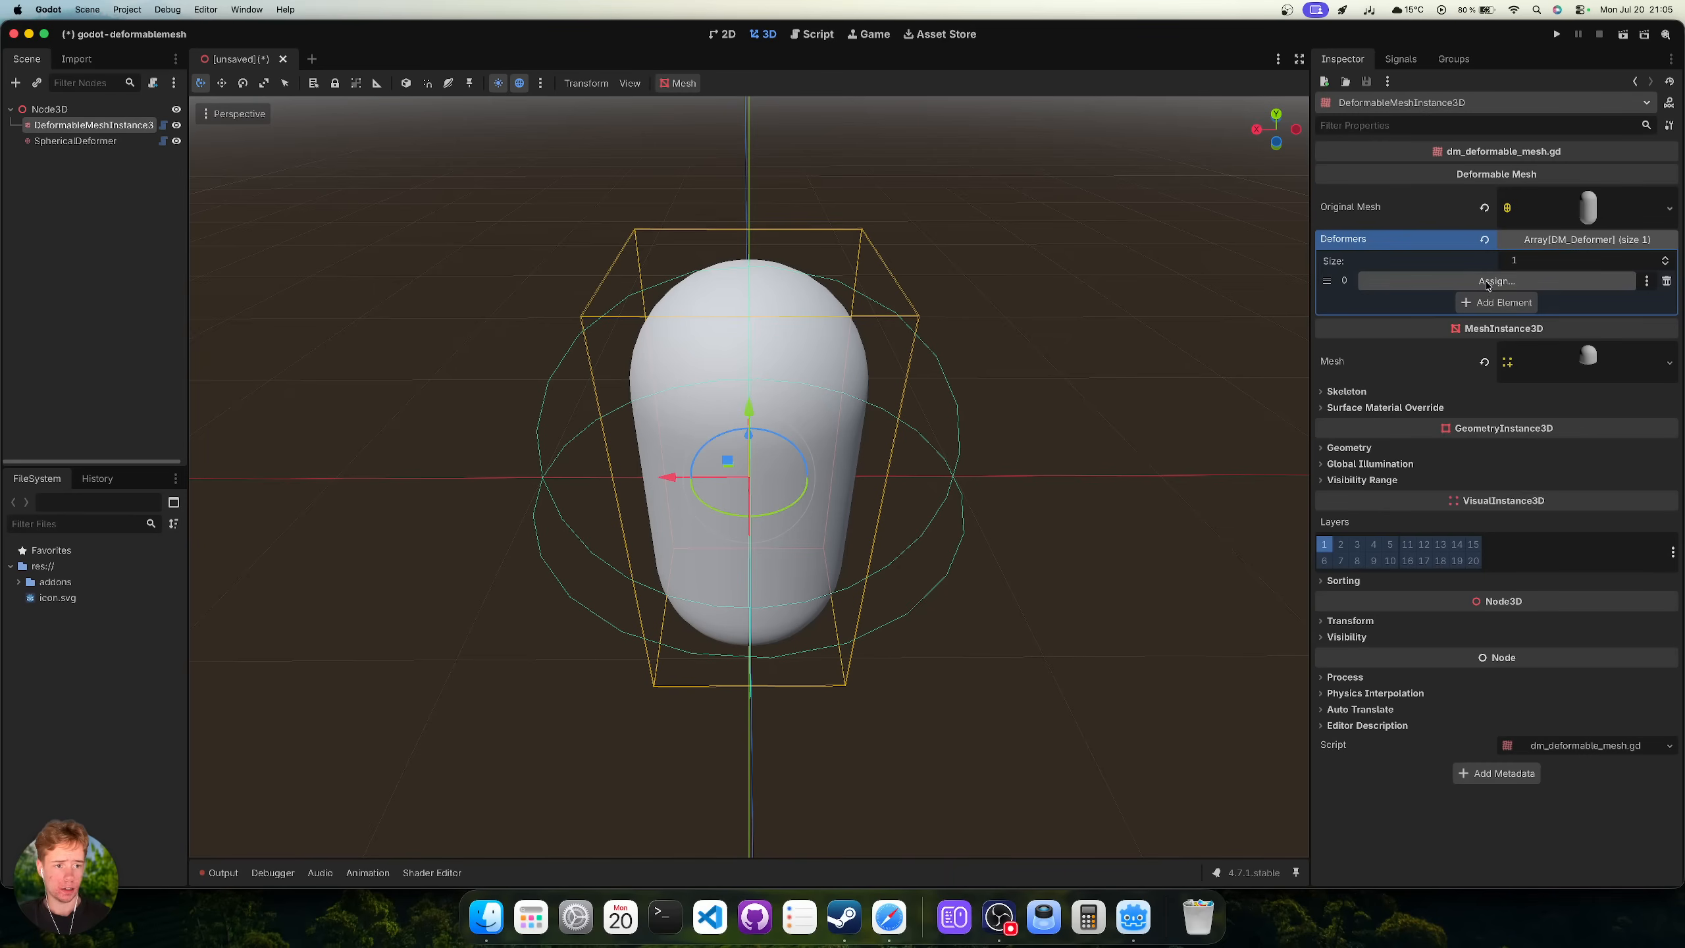
{"action": "left_click", "coordinate": [1487, 282]}
{"action": "double_click", "coordinate": [786, 326]}
{"action": "scroll", "coordinate": [1026, 470], "scroll_direction": "down", "scroll_amount": 7}
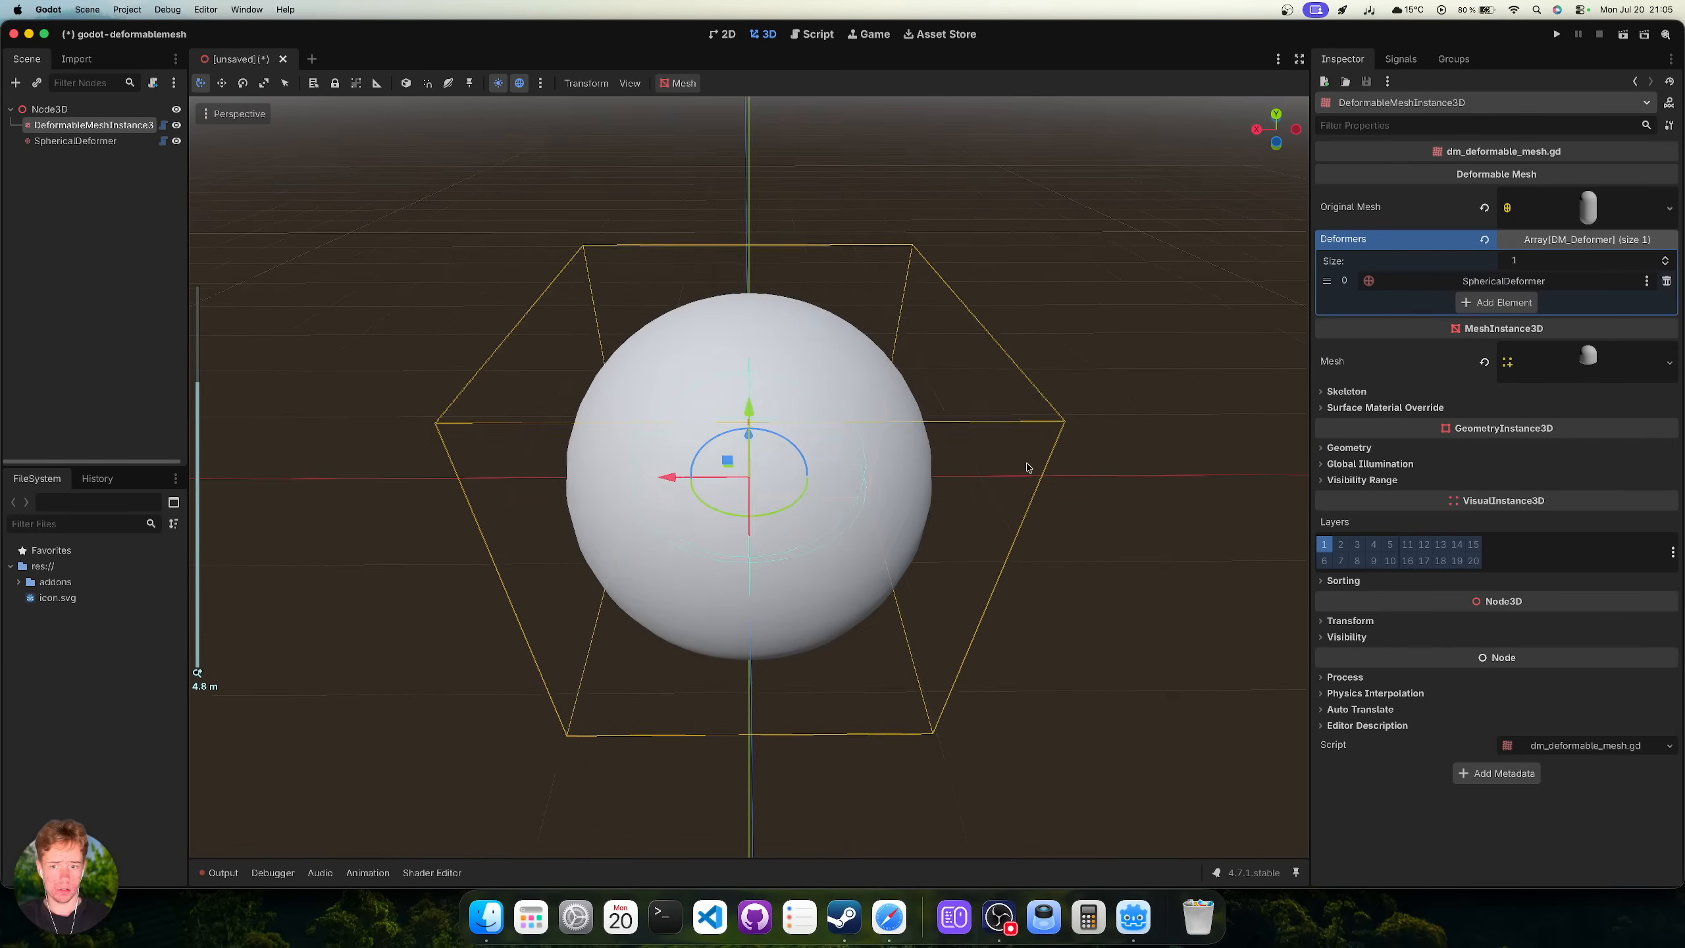
{"action": "middle_click_drag", "start_coordinate": [1026, 470], "coordinate": [1001, 406]}
{"action": "left_click", "coordinate": [85, 147]}
Move the SphericalDeformer above the capsule, lower its Strength, then reset Attenuation and Strength to defaults.
{"action": "key", "text": "g"}
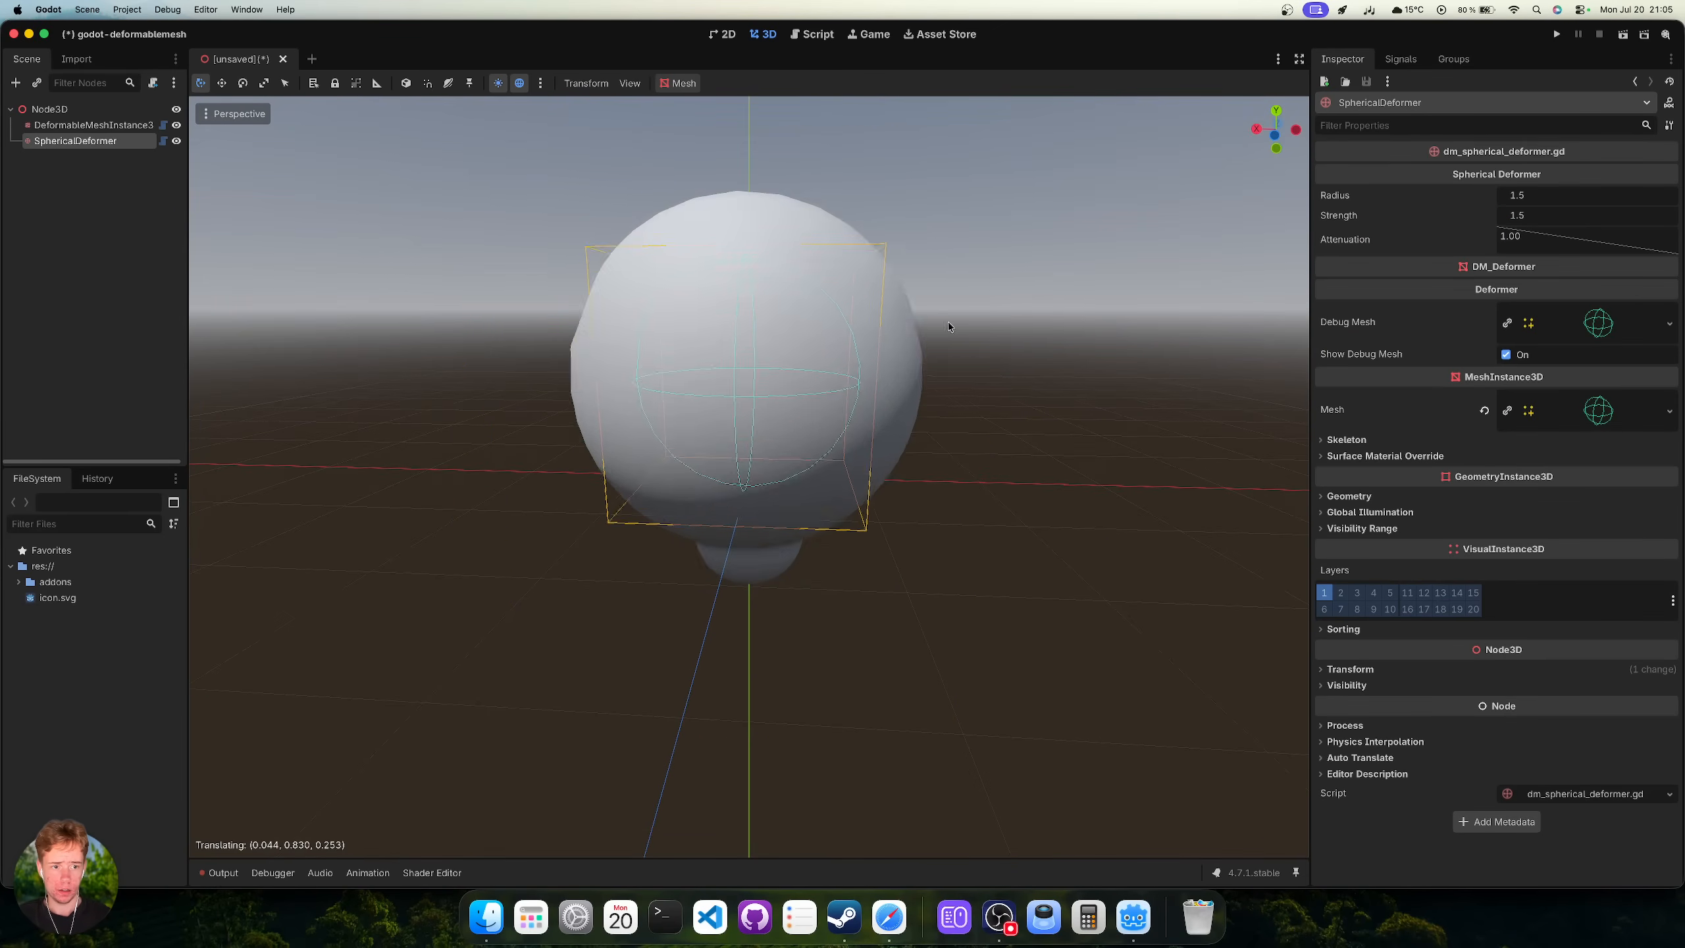
{"action": "left_click", "coordinate": [992, 271]}
{"action": "middle_click_drag", "start_coordinate": [1002, 266], "coordinate": [868, 313]}
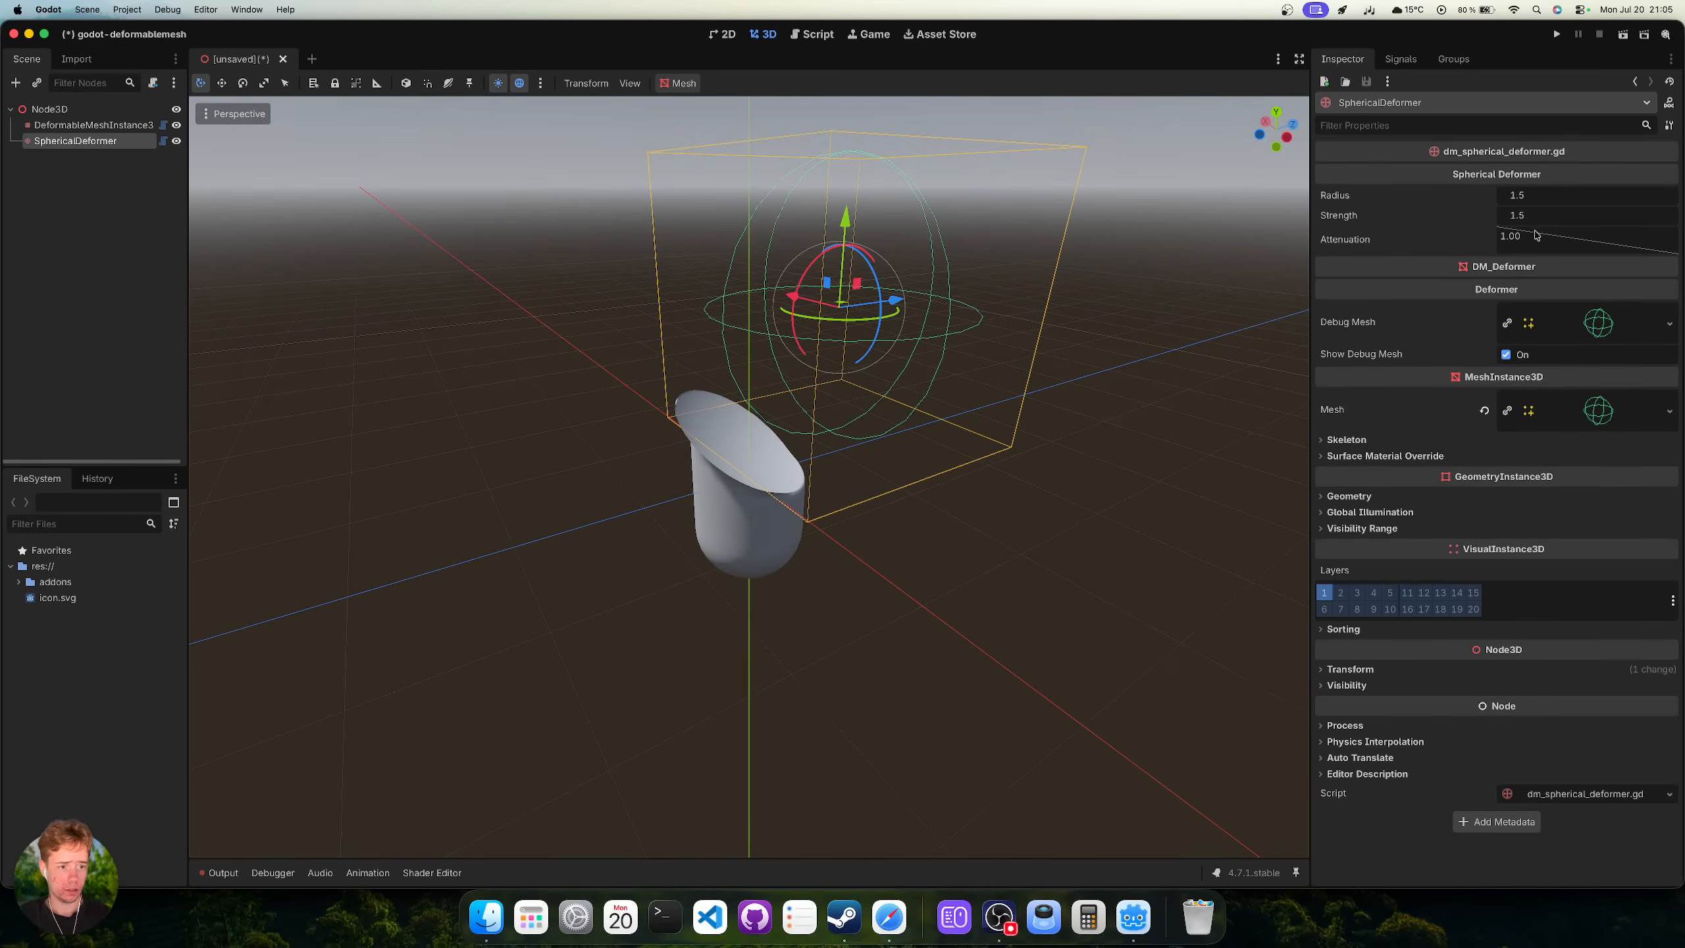
{"action": "mouse_move", "coordinate": [1544, 219]}
{"action": "left_mouse_down"}
{"action": "mouse_move", "coordinate": [1473, 219]}
{"action": "mouse_move", "coordinate": [1598, 199]}
{"action": "mouse_move", "coordinate": [1476, 199]}
{"action": "mouse_move", "coordinate": [1665, 201]}
{"action": "mouse_move", "coordinate": [1505, 202]}
{"action": "mouse_move", "coordinate": [1547, 214]}
{"action": "mouse_move", "coordinate": [1537, 200]}
{"action": "left_mouse_up"}
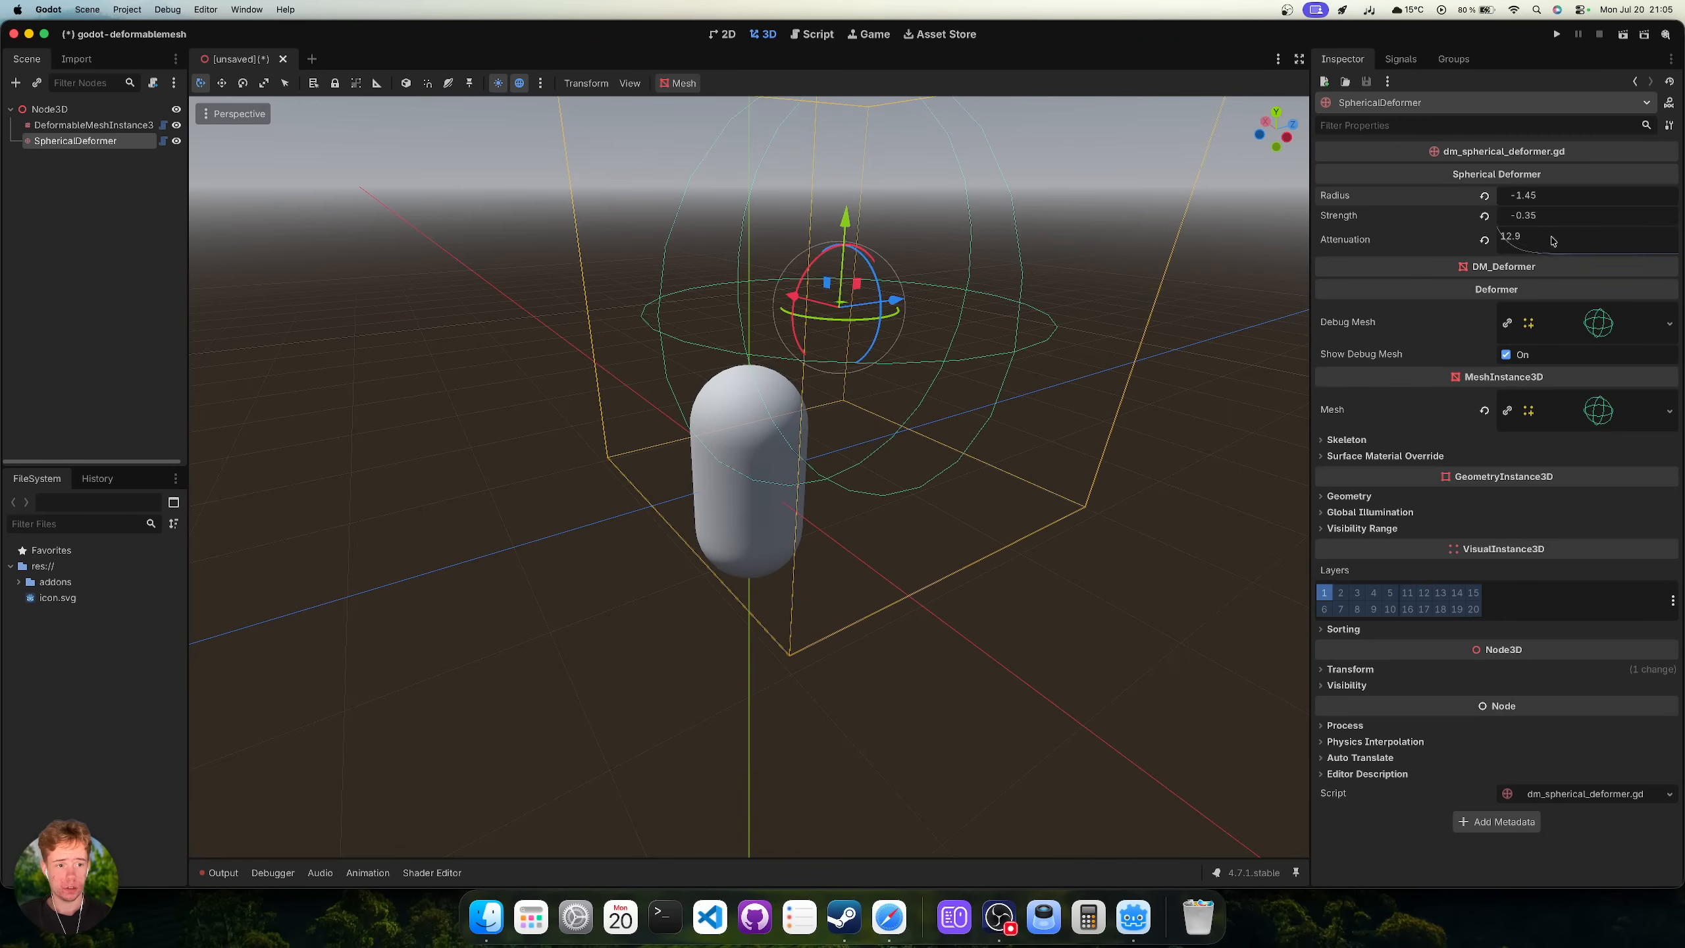
{"action": "left_click", "coordinate": [1484, 241]}
{"action": "left_click", "coordinate": [1484, 216]}
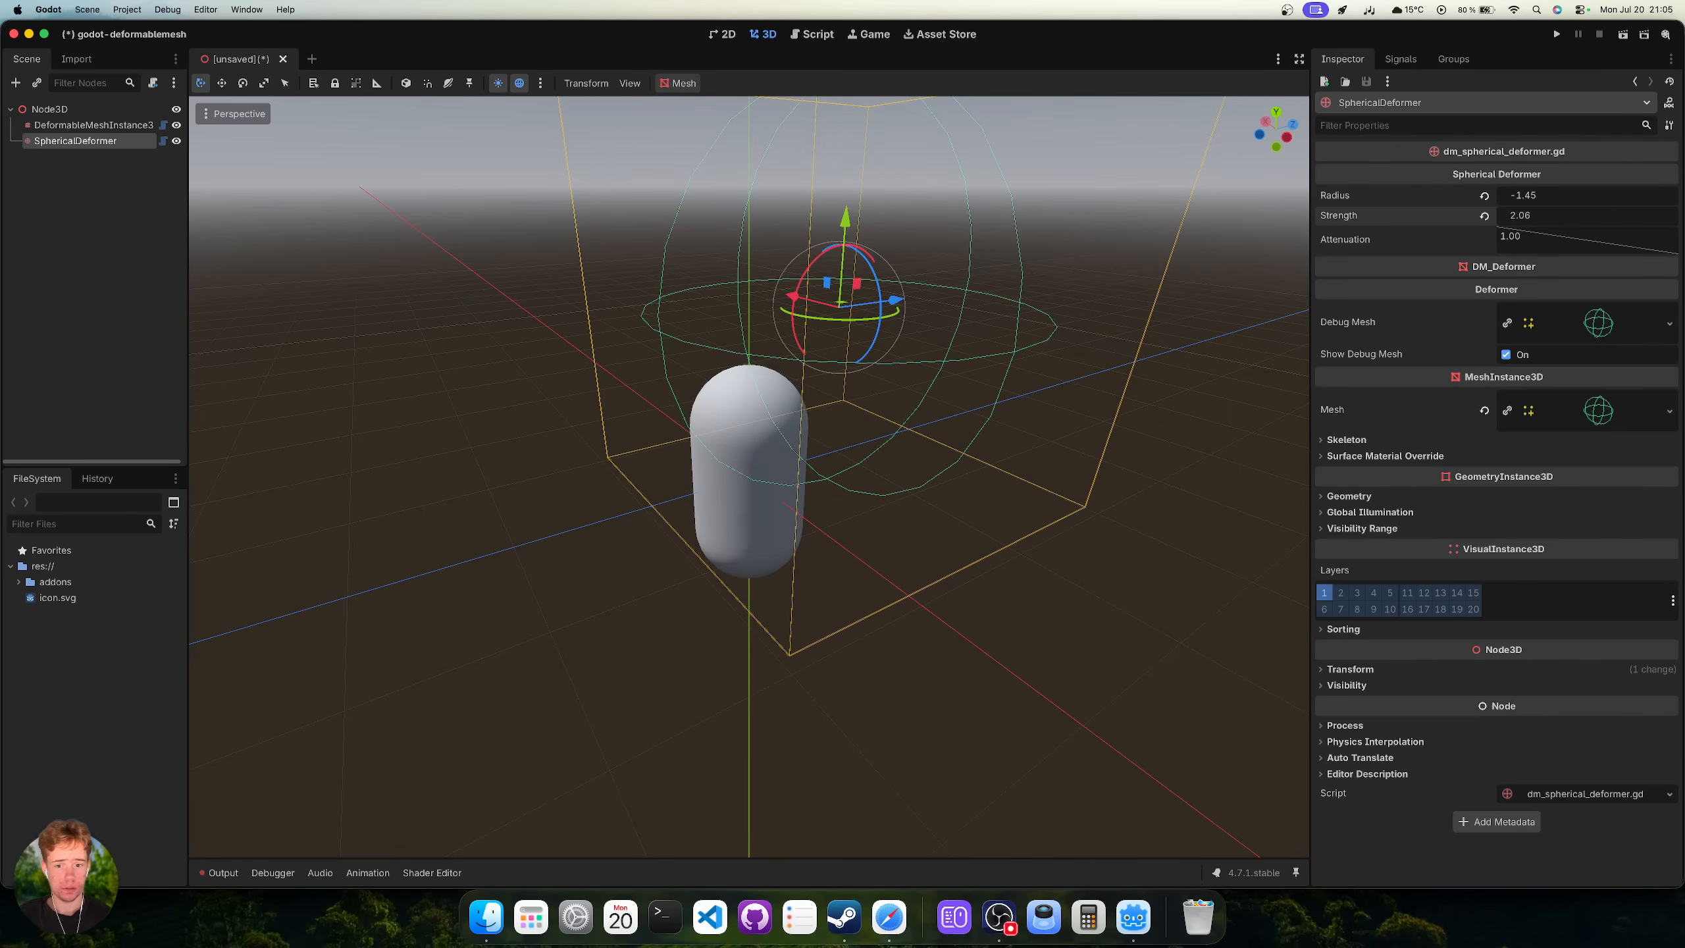
Look up DragDeformer in the Safari README, then delete the SphericalDeformer in Godot.
{"action": "left_click", "coordinate": [907, 919]}
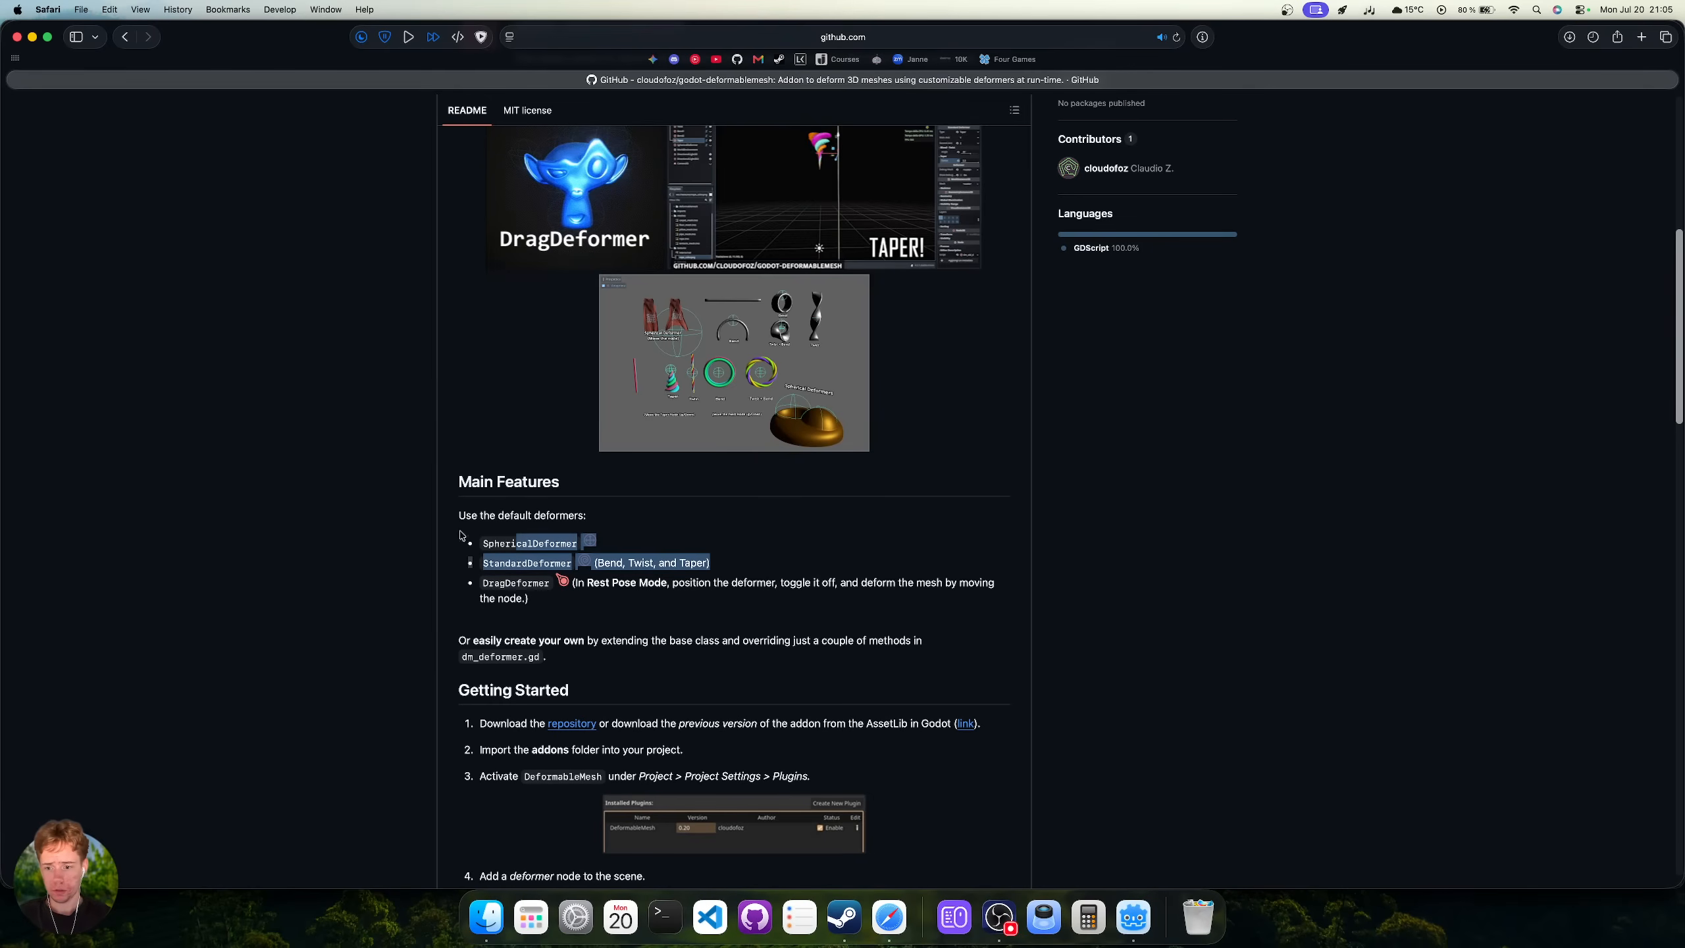
{"action": "double_click", "coordinate": [495, 583]}
{"action": "left_click", "coordinate": [1133, 919]}
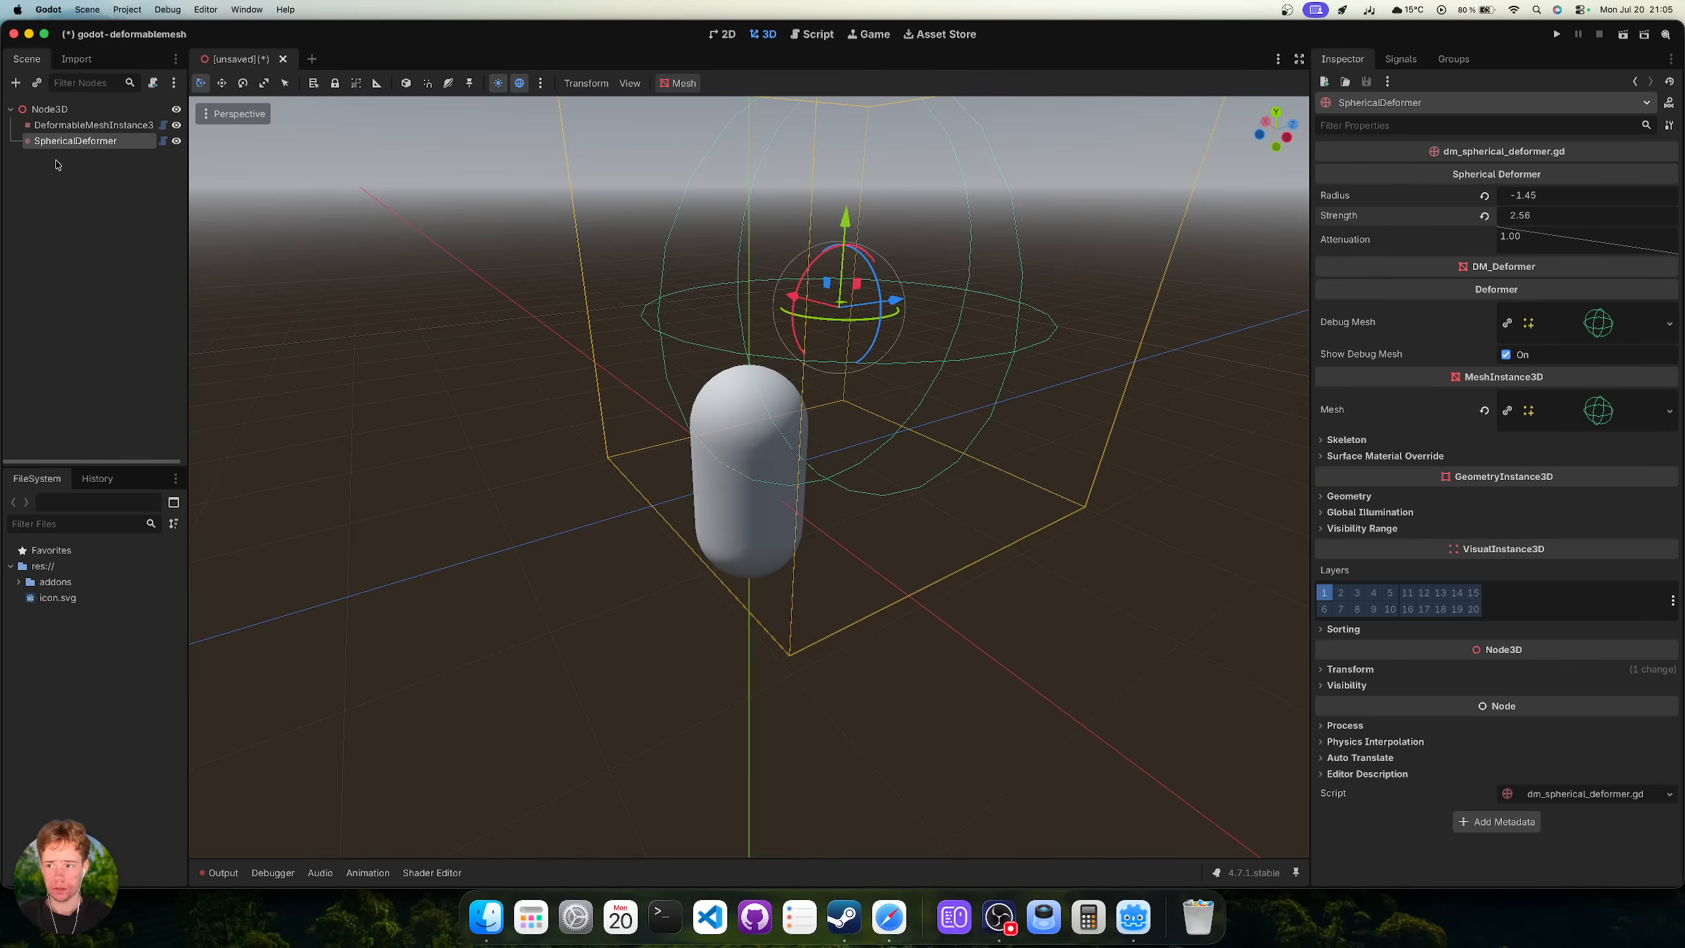
{"action": "key", "text": "Delete"}
Confirm the SphericalDeformer deletion, then search Add Node for 'dragdefdeform' and cancel.
{"action": "key", "text": "Return"}
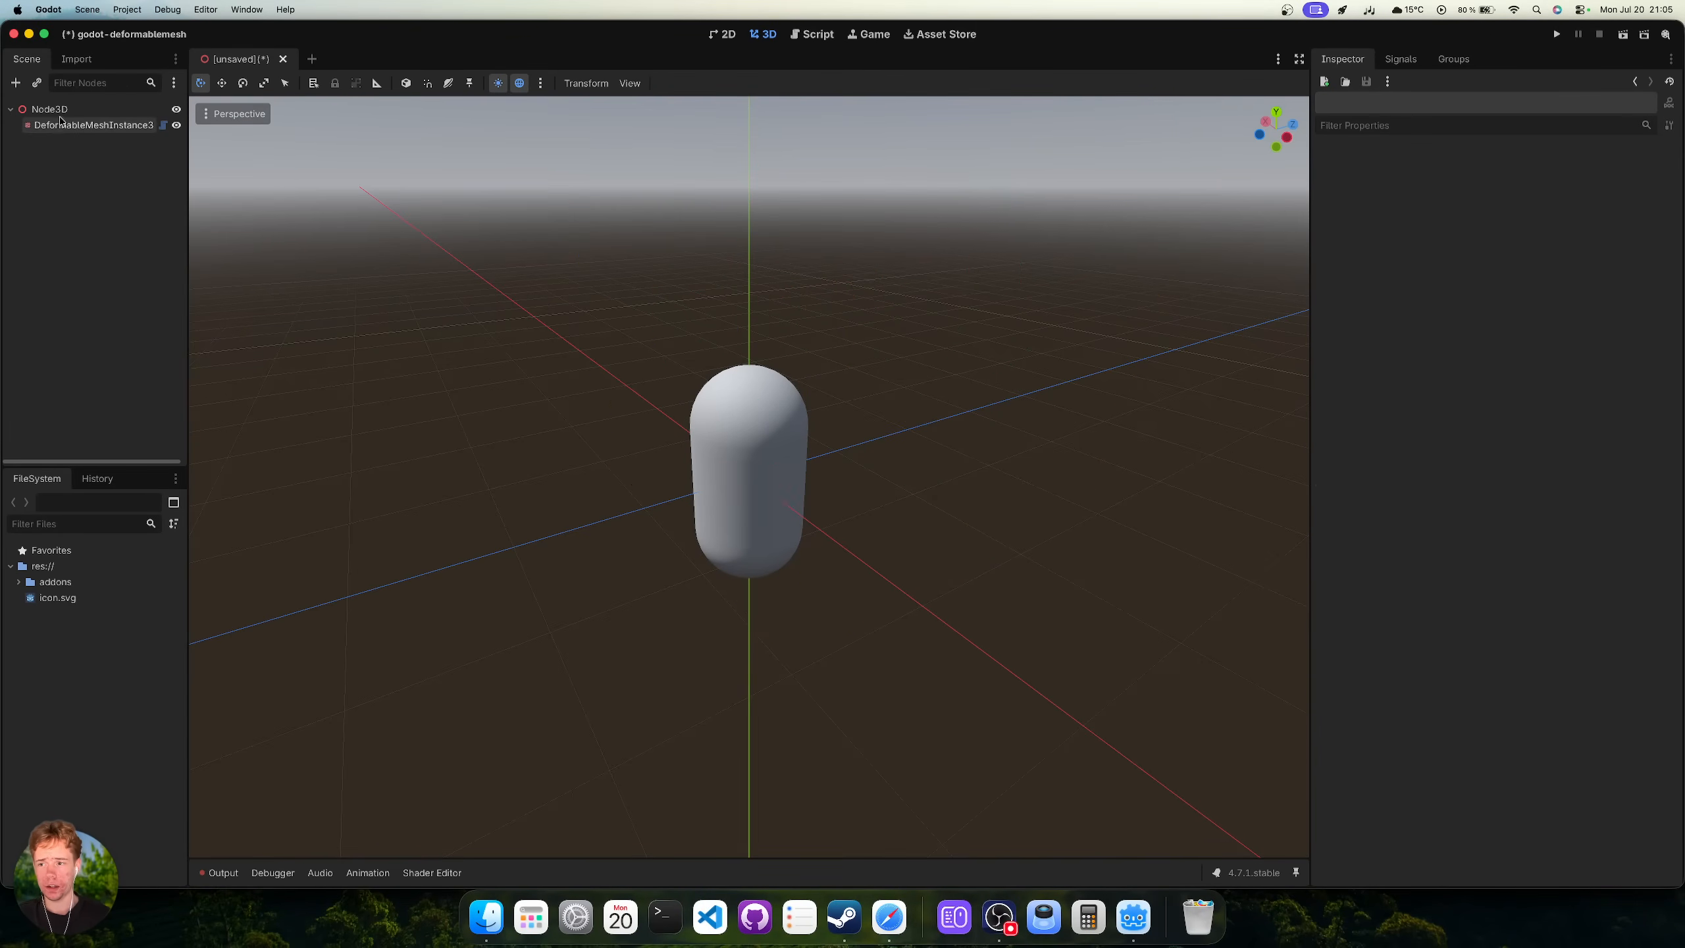
{"action": "left_click", "coordinate": [56, 110]}
{"action": "left_click", "coordinate": [15, 83]}
{"action": "type", "text": "drag"}
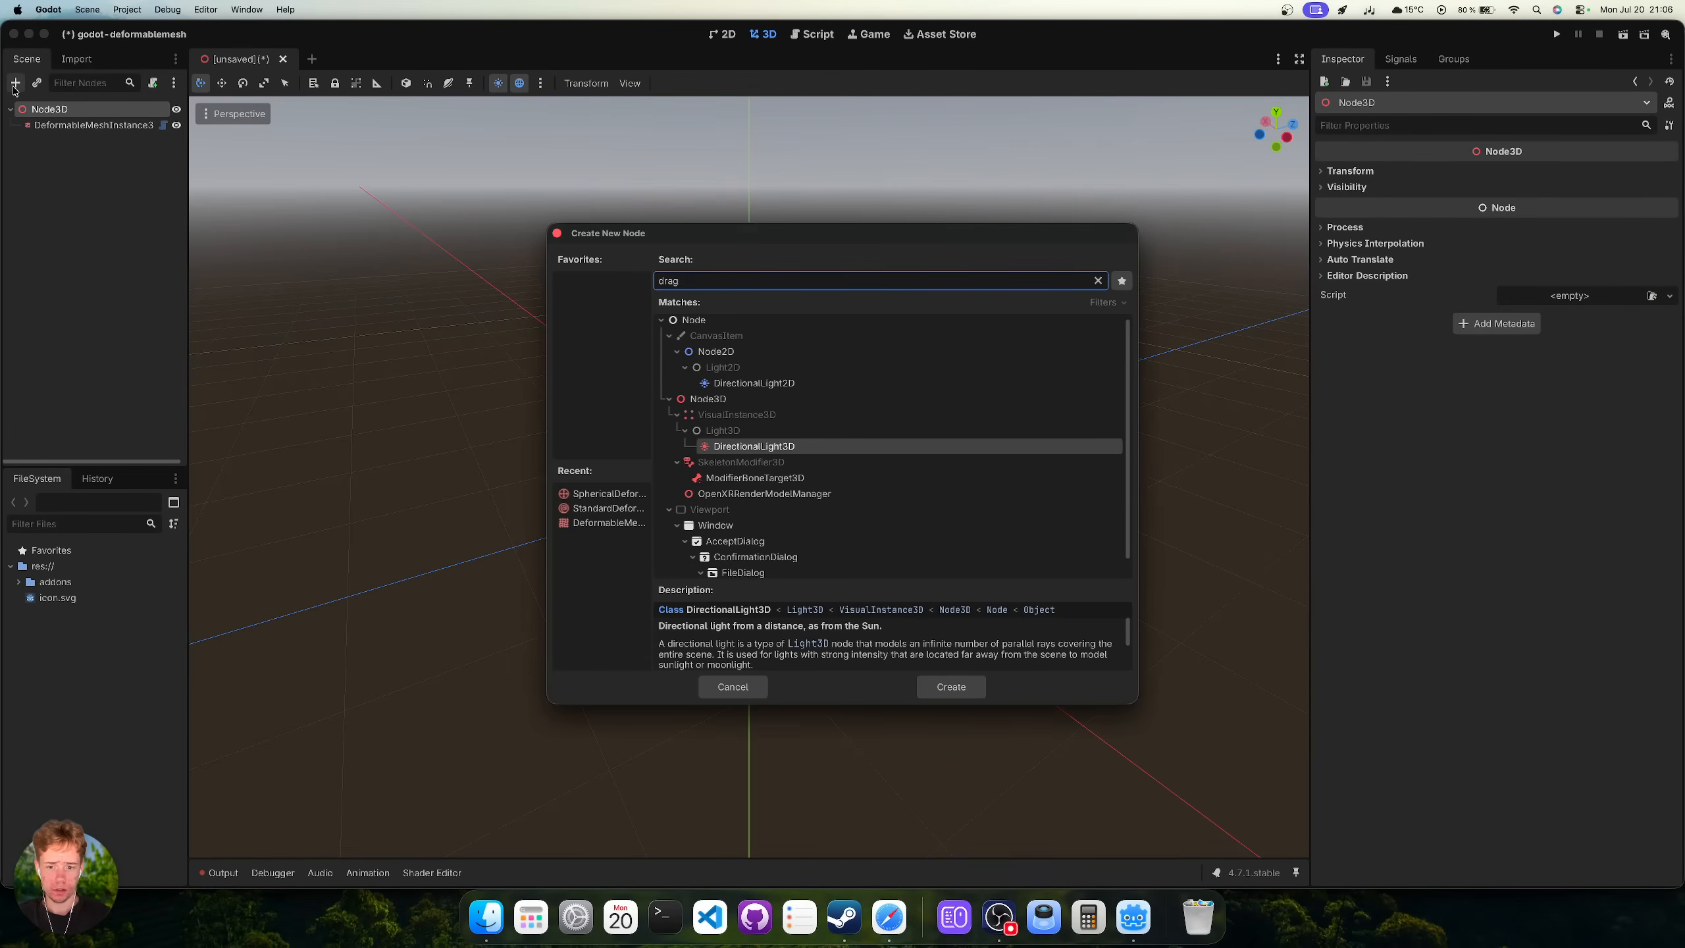
{"action": "type", "text": "def"}
{"action": "type", "text": "deform"}
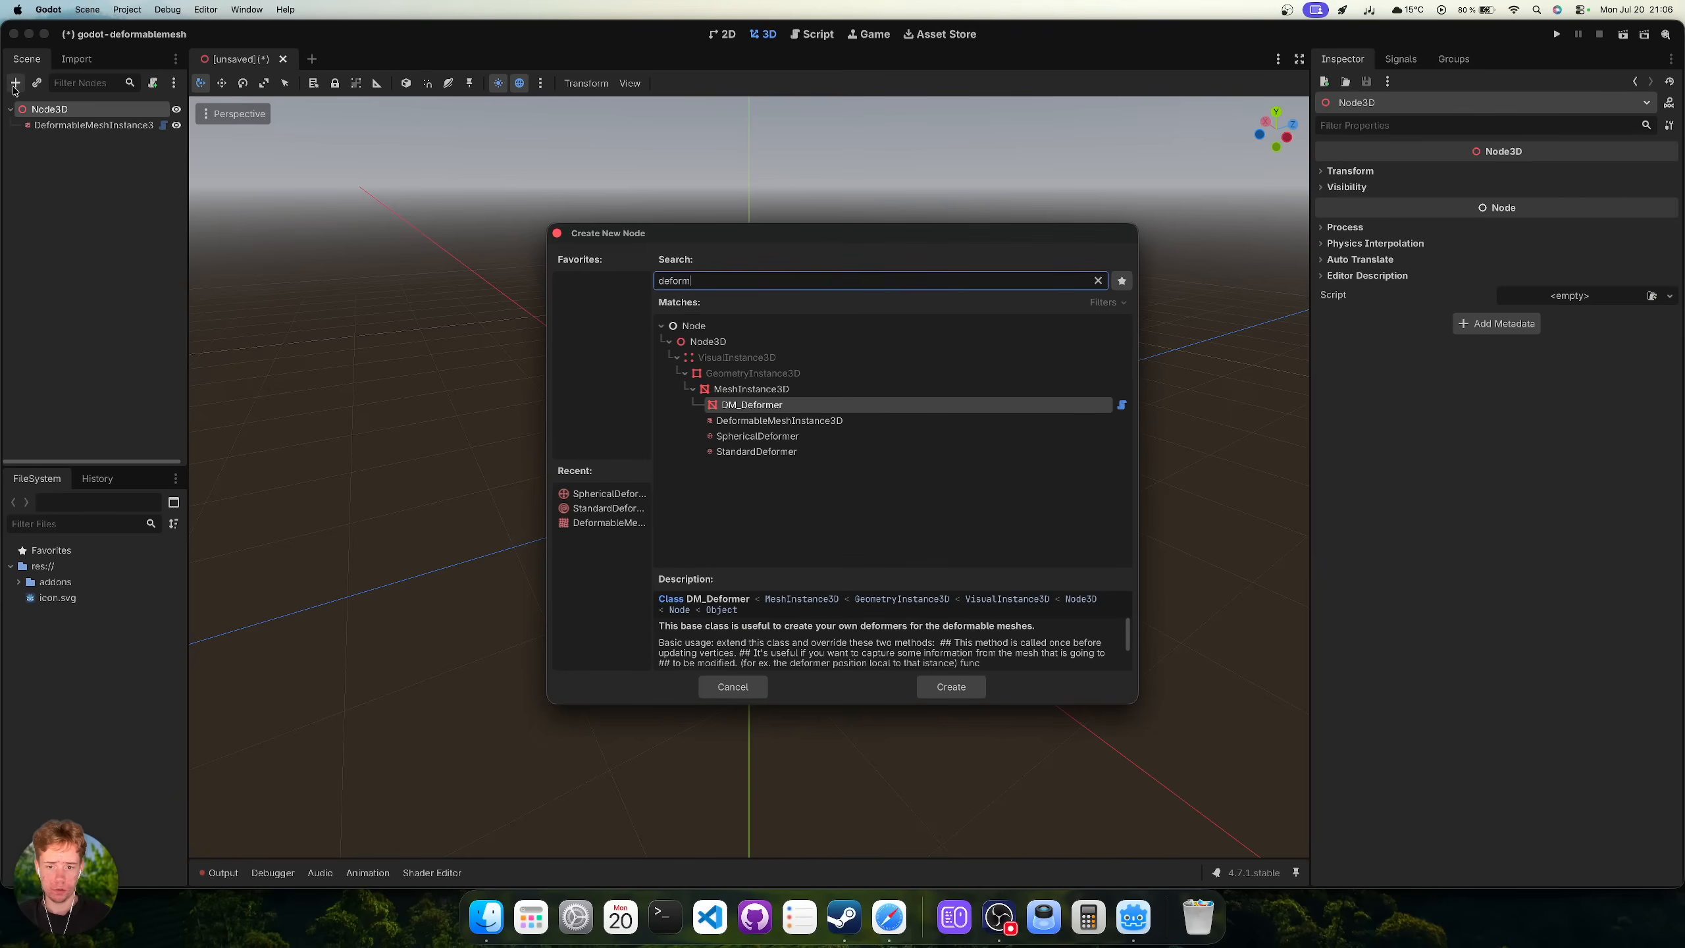
{"action": "left_click", "coordinate": [733, 686]}
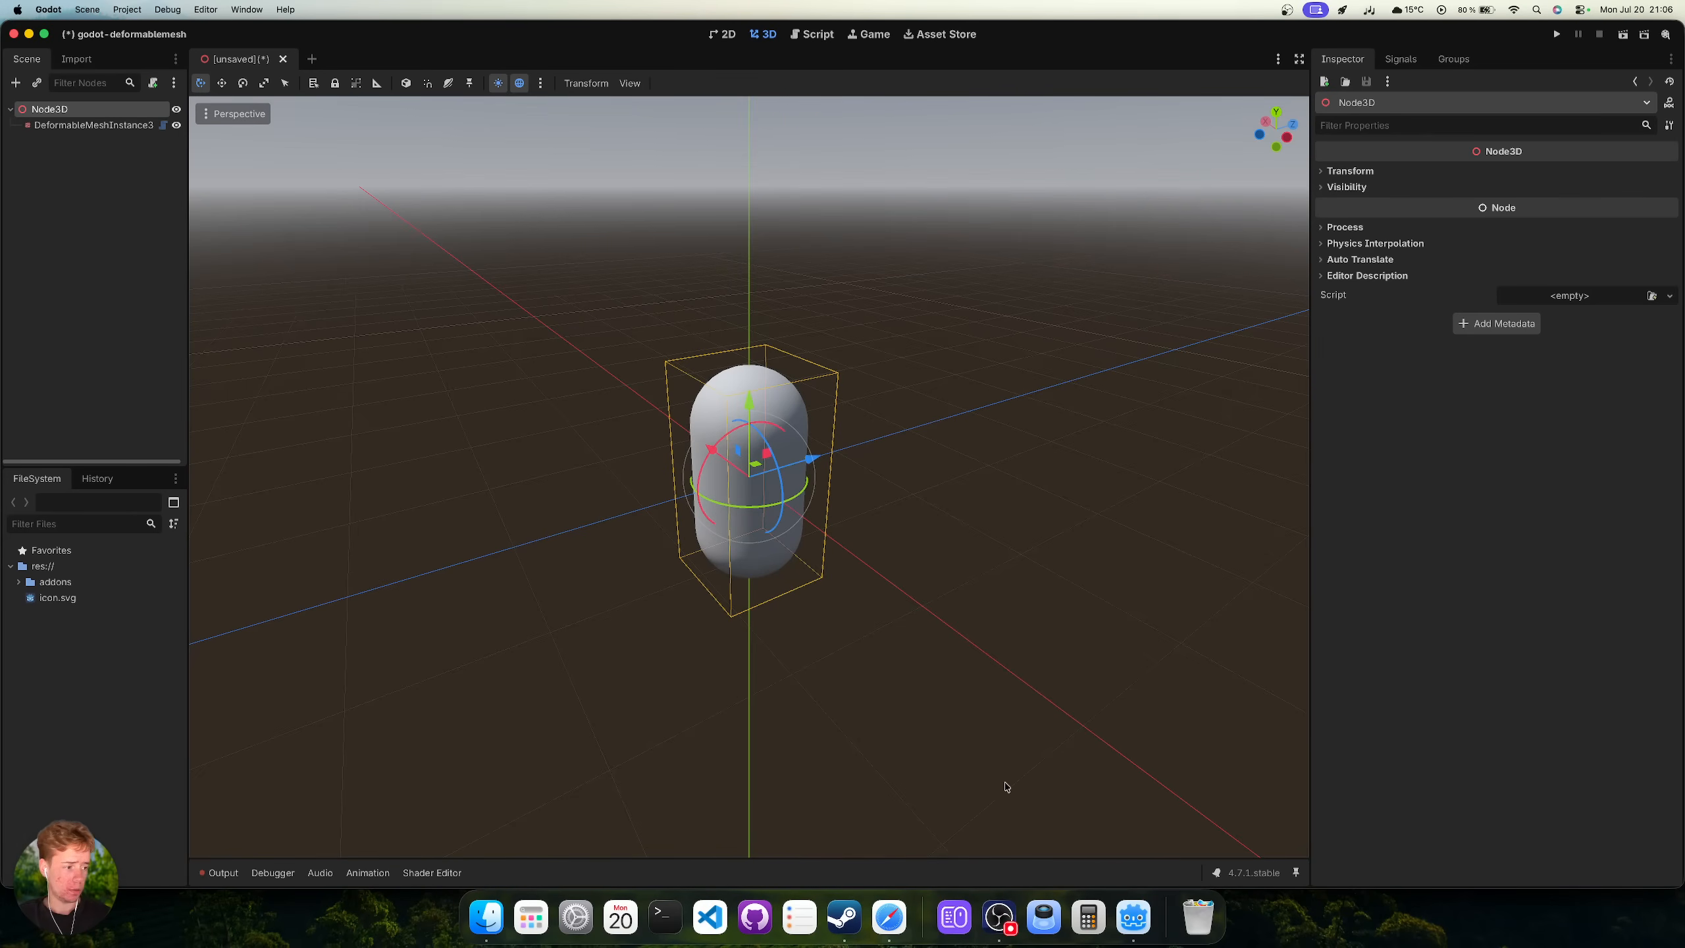
Bring the godot-deformablemesh README in Safari back to the front.
{"action": "left_click", "coordinate": [889, 918]}
{"action": "scroll", "coordinate": [812, 605], "scroll_direction": "down", "scroll_amount": 5}
{"action": "scroll", "coordinate": [816, 590], "scroll_direction": "up", "scroll_amount": 10}
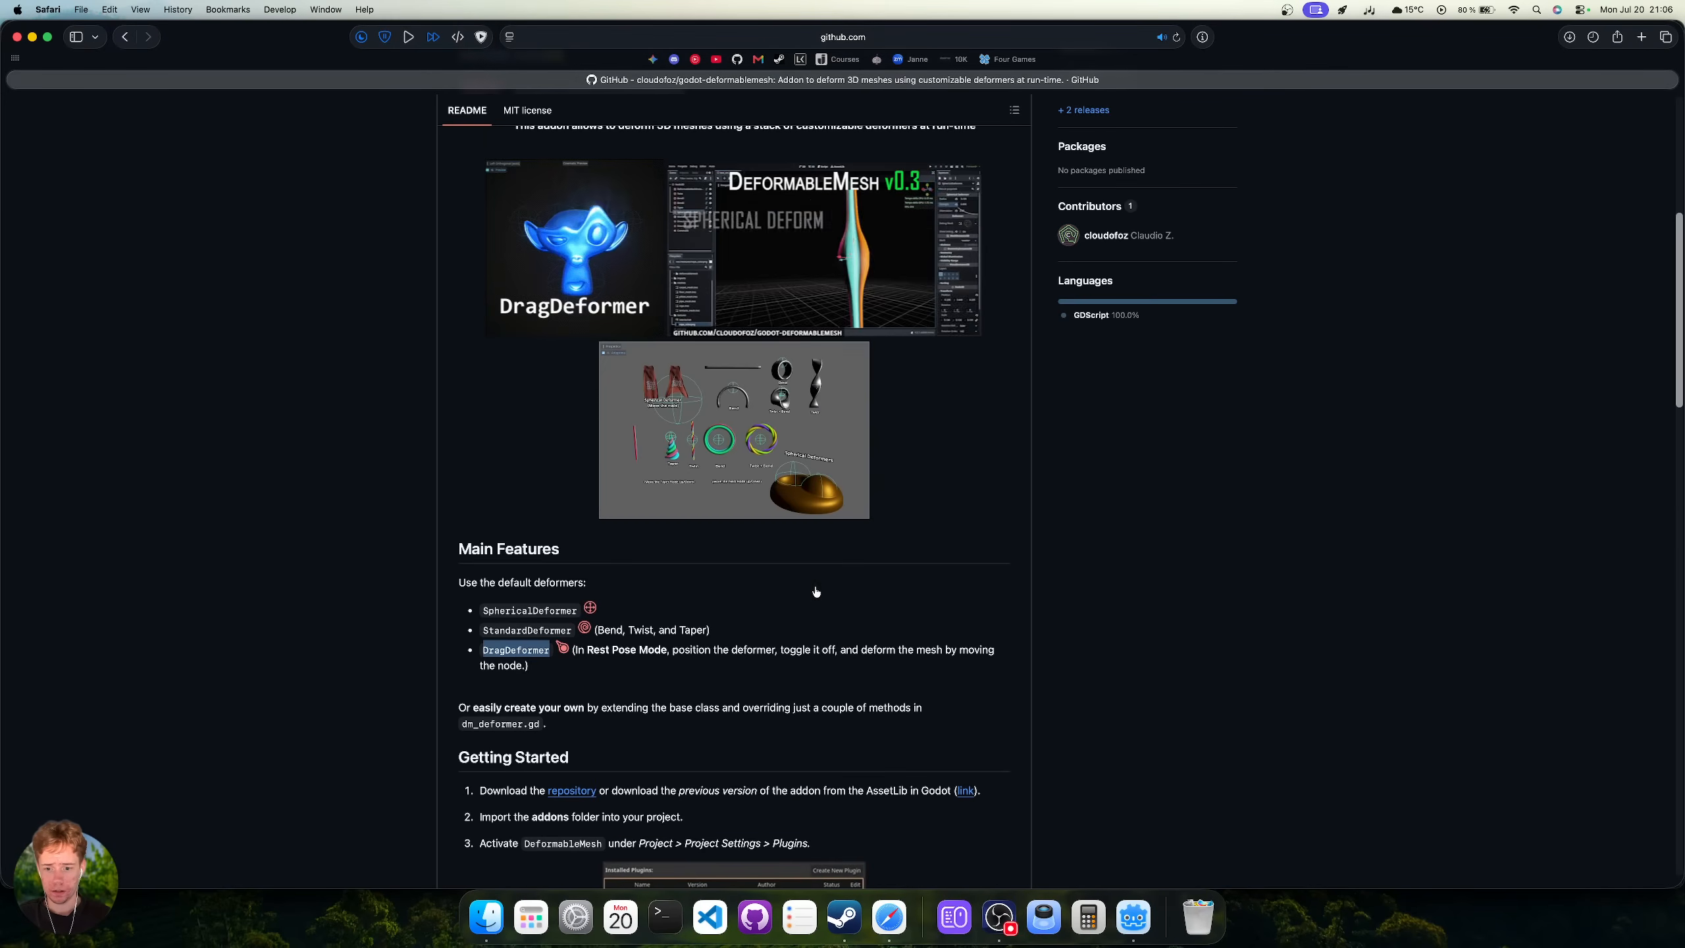